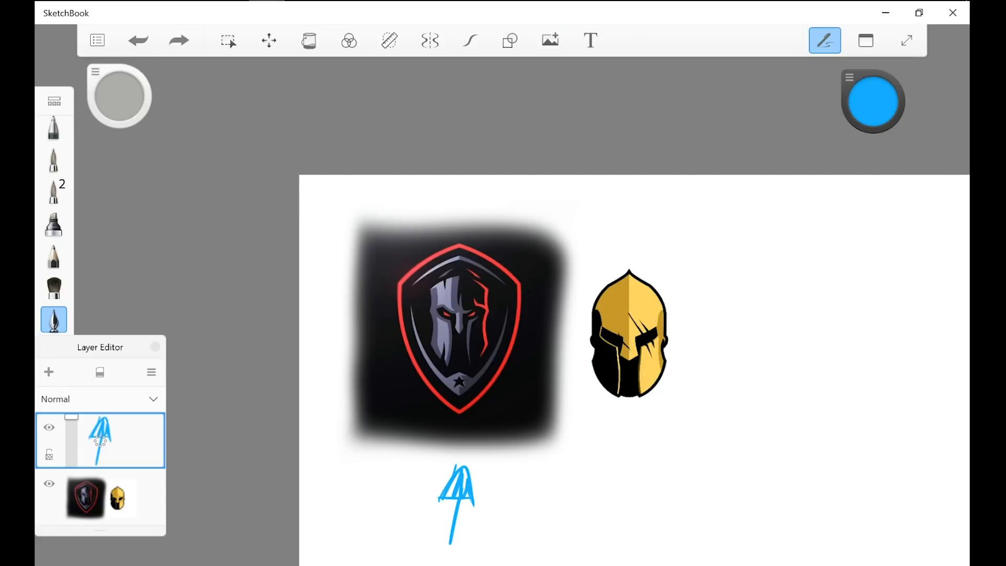
Step: Clear the blue arrow drawn under the shield logo
{"action": "key", "text": "Delete"}
{"action": "scroll", "coordinate": [254, 430], "scroll_direction": "down", "scroll_amount": 2}
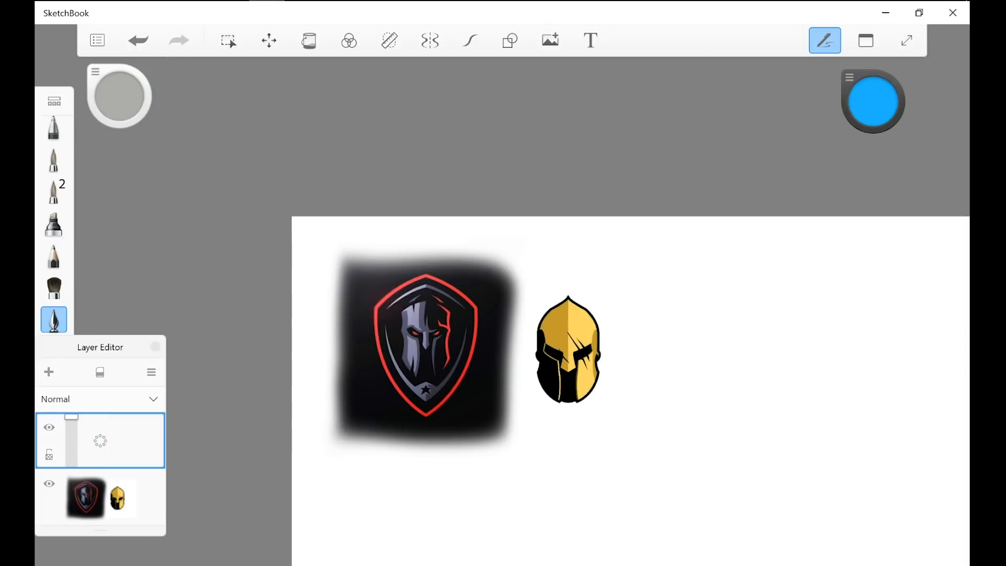
Step: Loop a freehand blue stroke over the golden helmet and undo it
{"action": "scroll", "coordinate": [469, 361], "scroll_direction": "up", "scroll_amount": 2}
{"action": "mouse_move", "coordinate": [621, 273]}
{"action": "left_mouse_down"}
{"action": "mouse_move", "coordinate": [698, 344]}
{"action": "mouse_move", "coordinate": [566, 375]}
{"action": "left_mouse_up"}
{"action": "key", "text": "ctrl+z"}
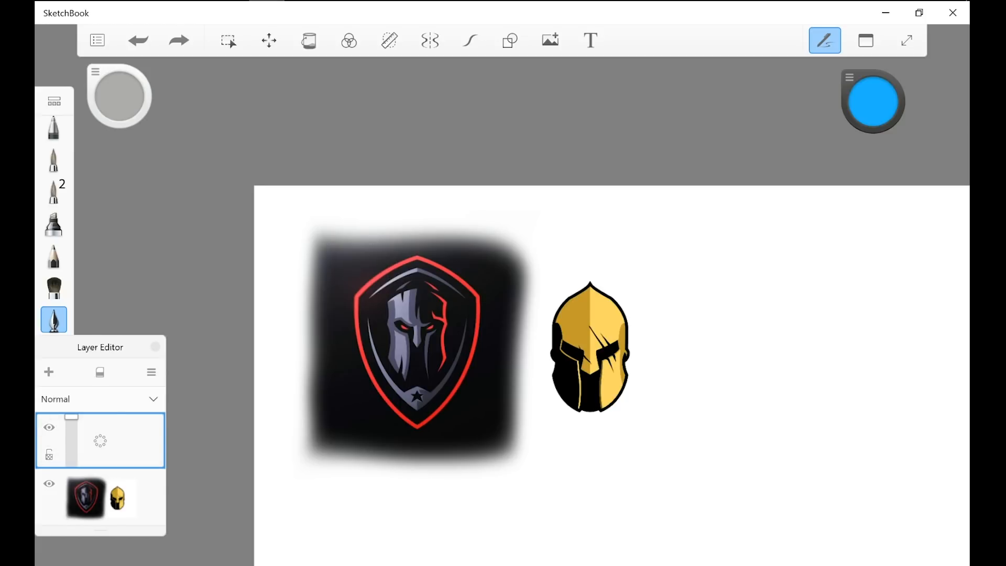
{"action": "left_click", "coordinate": [848, 78]}
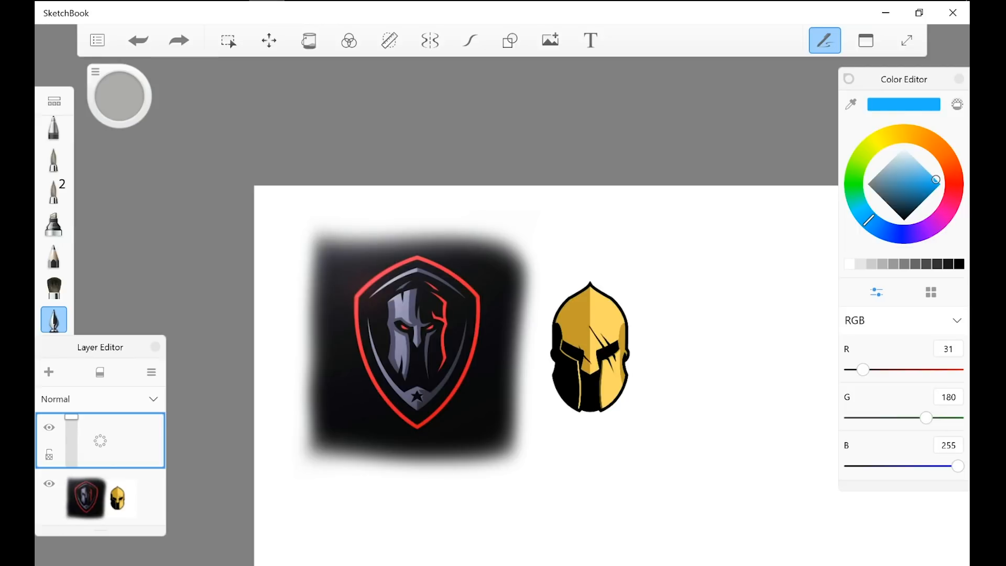
{"action": "left_click", "coordinate": [848, 78]}
{"action": "mouse_move", "coordinate": [654, 270]}
{"action": "left_mouse_down"}
{"action": "mouse_move", "coordinate": [564, 387]}
{"action": "mouse_move", "coordinate": [568, 369]}
{"action": "left_mouse_up"}
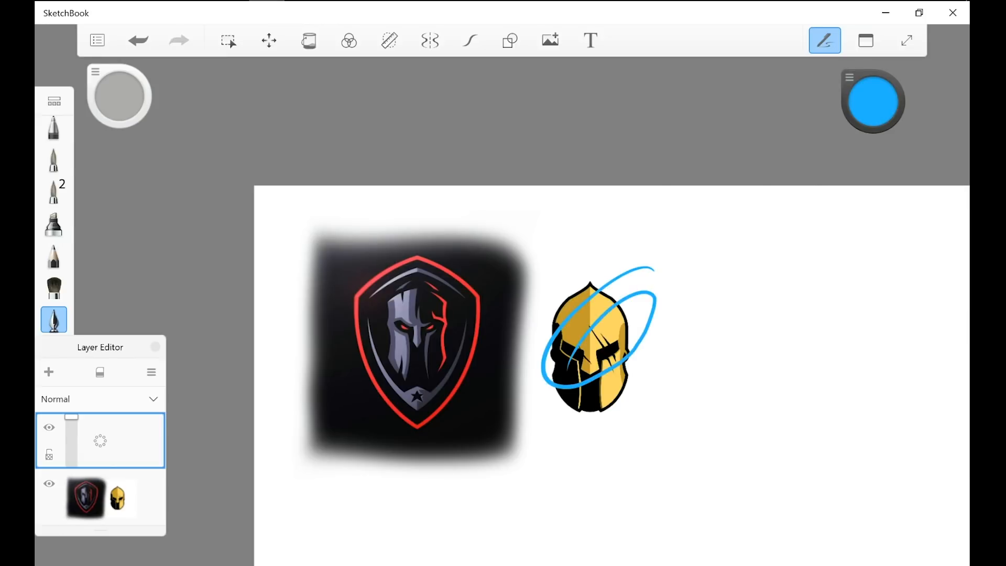
{"action": "key", "text": "ctrl+z"}
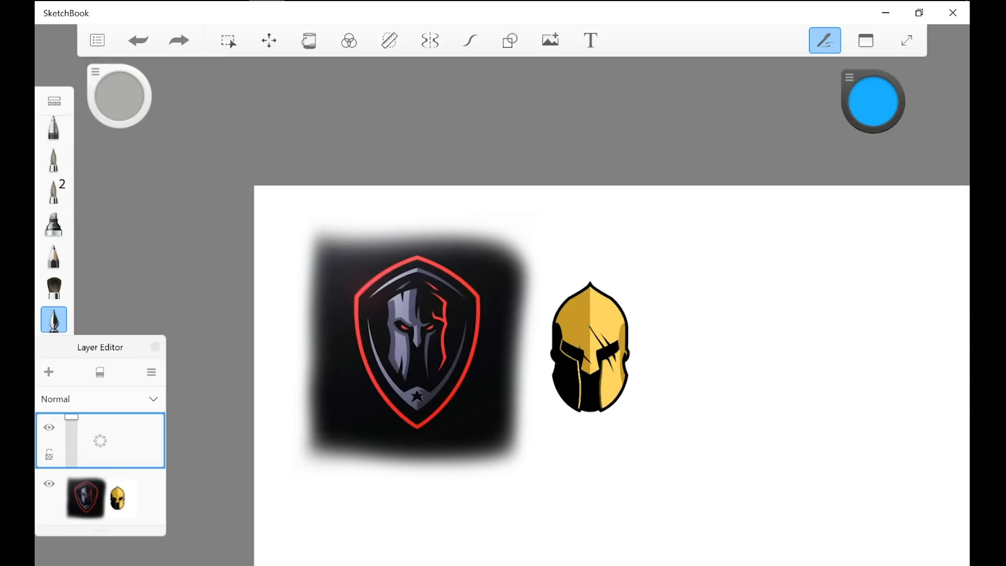
Step: Draw a blue stroke across the upper part of the two reference images and undo it
{"action": "scroll", "coordinate": [536, 368], "scroll_direction": "up", "scroll_amount": 1}
{"action": "key", "text": "ctrl+z"}
{"action": "mouse_move", "coordinate": [372, 206]}
{"action": "left_mouse_down"}
{"action": "mouse_move", "coordinate": [486, 195]}
{"action": "mouse_move", "coordinate": [399, 214]}
{"action": "mouse_move", "coordinate": [596, 248]}
{"action": "left_mouse_up"}
{"action": "key", "text": "ctrl+z"}
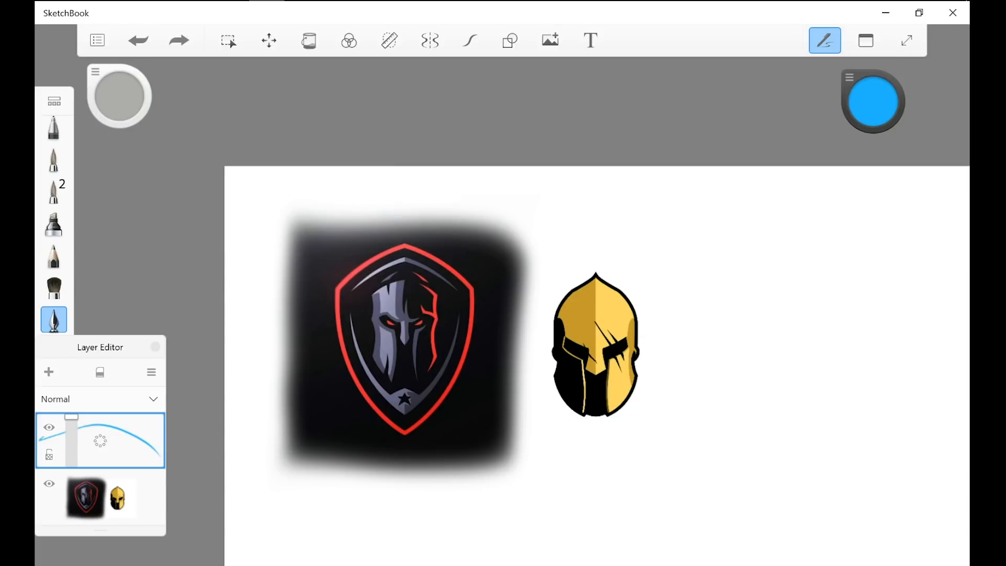
{"action": "scroll", "coordinate": [793, 456], "scroll_direction": "up", "scroll_amount": 1}
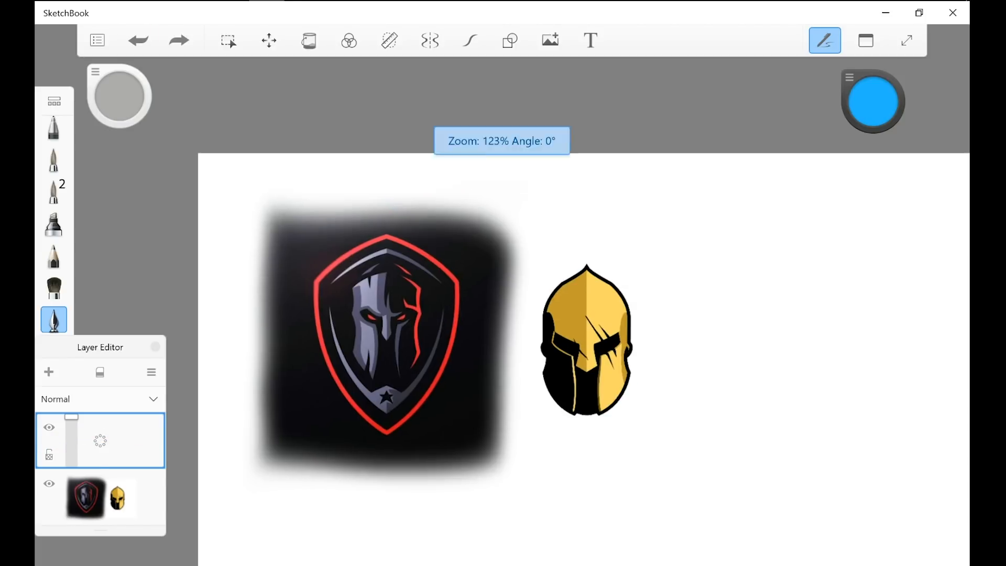
{"action": "scroll", "coordinate": [555, 361], "scroll_direction": "down", "scroll_amount": 1}
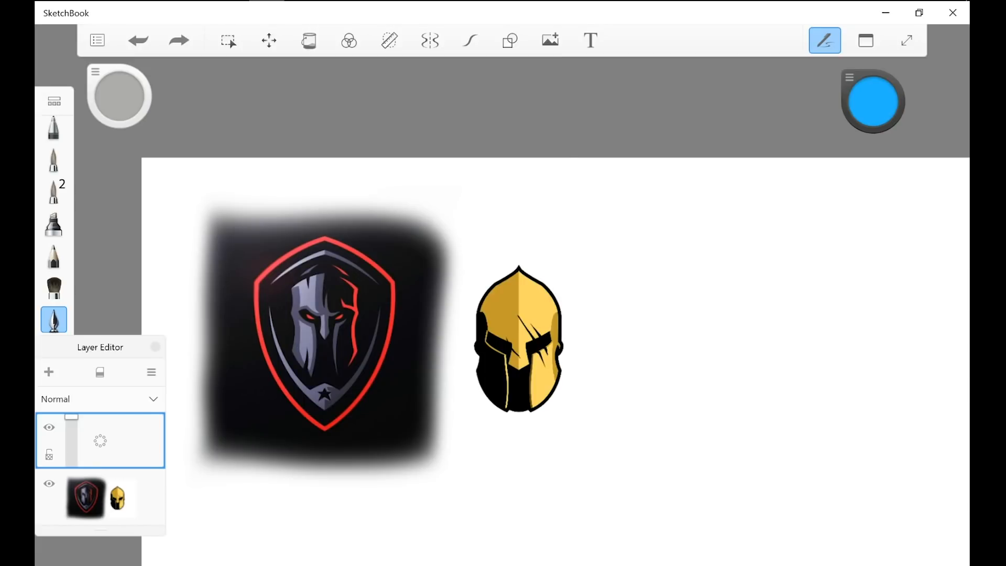
{"action": "scroll", "coordinate": [555, 362], "scroll_direction": "left", "scroll_amount": 2}
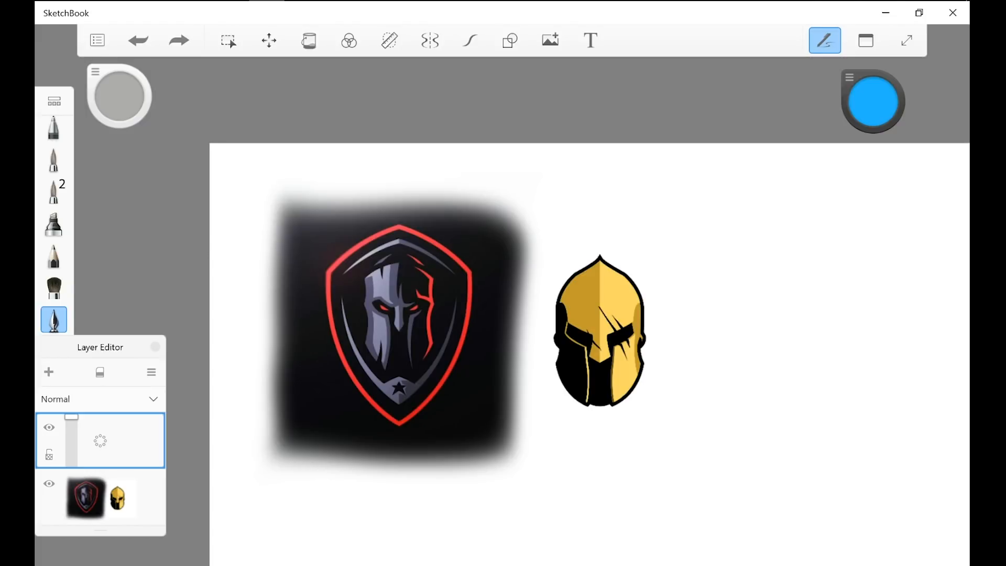
Step: Circle the shield logo in blue, undo the stroke, and view the original logo post on Instagram in the browser
{"action": "key", "text": "ctrl+z"}
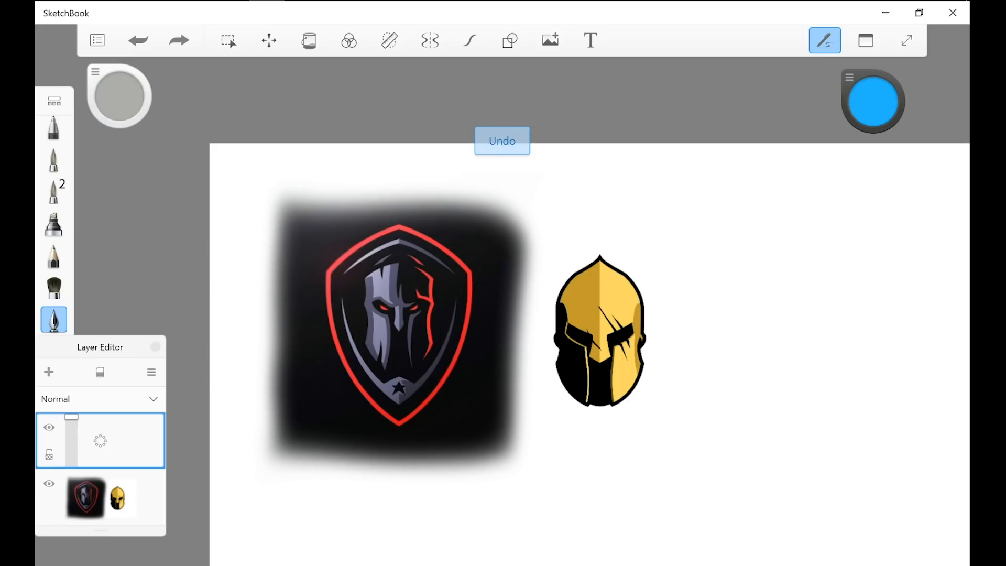
{"action": "left_click_drag", "start_coordinate": [455, 179], "coordinate": [278, 482]}
{"action": "left_click", "coordinate": [138, 40]}
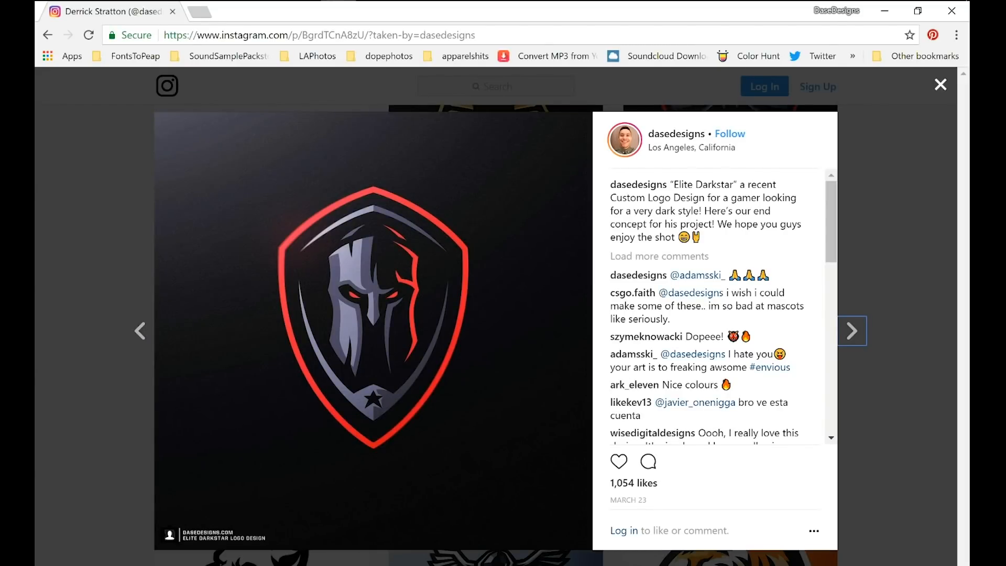
{"action": "left_click", "coordinate": [893, 404]}
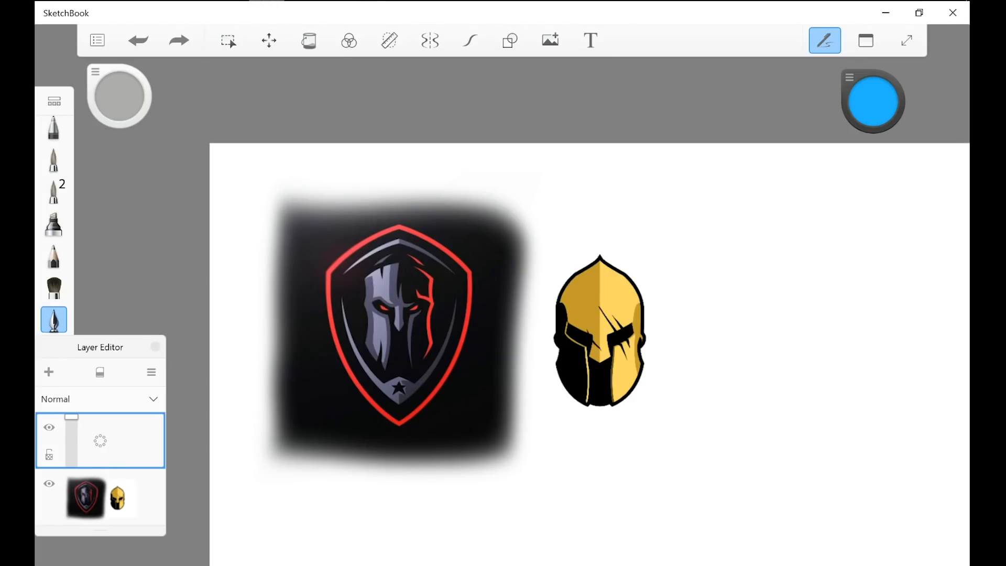
Step: Draw a large blue ellipse around the shield logo in SketchBook and undo it
{"action": "mouse_move", "coordinate": [449, 147]}
{"action": "left_mouse_down"}
{"action": "mouse_move", "coordinate": [236, 461]}
{"action": "mouse_move", "coordinate": [442, 158]}
{"action": "left_mouse_up"}
{"action": "key", "text": "ctrl+z"}
{"action": "left_click_drag", "start_coordinate": [506, 377], "coordinate": [635, 214]}
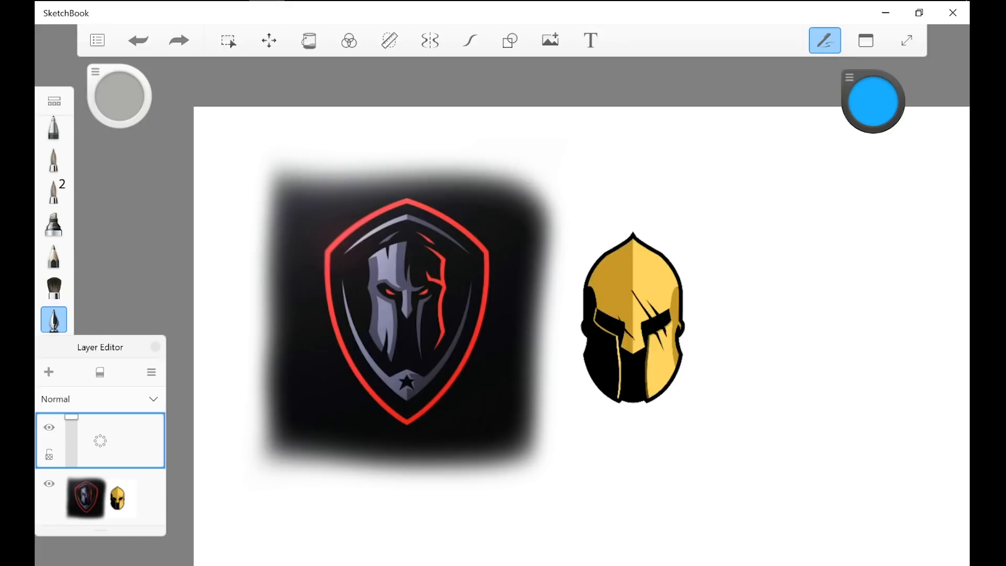
{"action": "scroll", "coordinate": [576, 335], "scroll_direction": "down", "scroll_amount": 2}
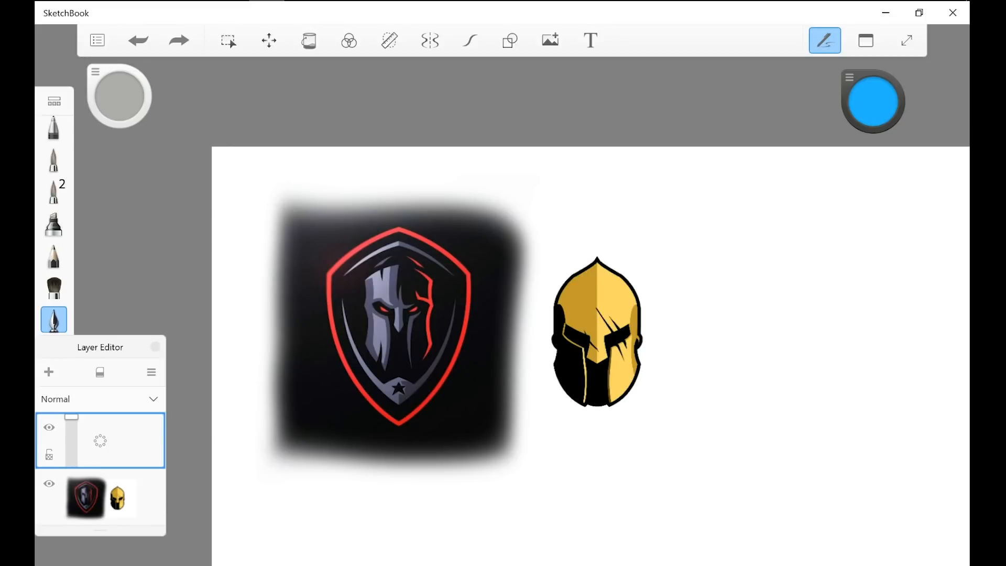
{"action": "mouse_move", "coordinate": [349, 215]}
{"action": "left_mouse_down"}
{"action": "mouse_move", "coordinate": [442, 167]}
{"action": "mouse_move", "coordinate": [367, 203]}
{"action": "left_mouse_up"}
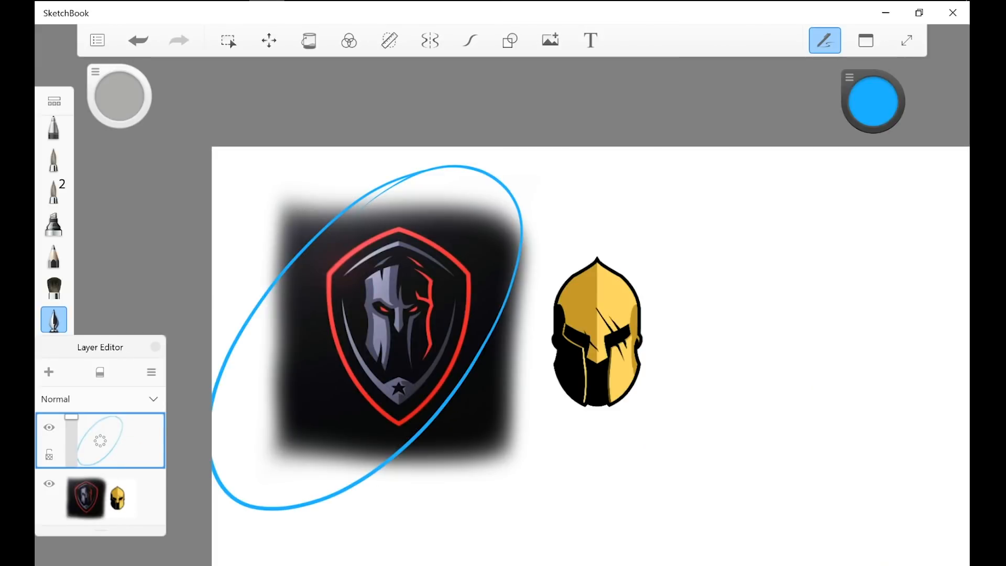
{"action": "key", "text": "ctrl+z"}
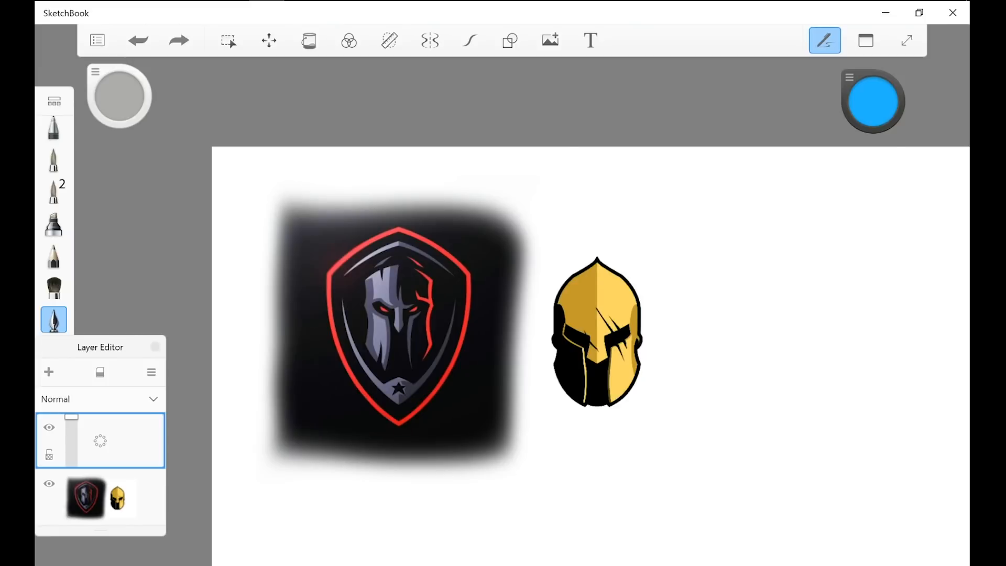
Step: Draw a short blue stroke over the left eye of the shield logo's face and undo it
{"action": "scroll", "coordinate": [315, 440], "scroll_direction": "up", "scroll_amount": 2}
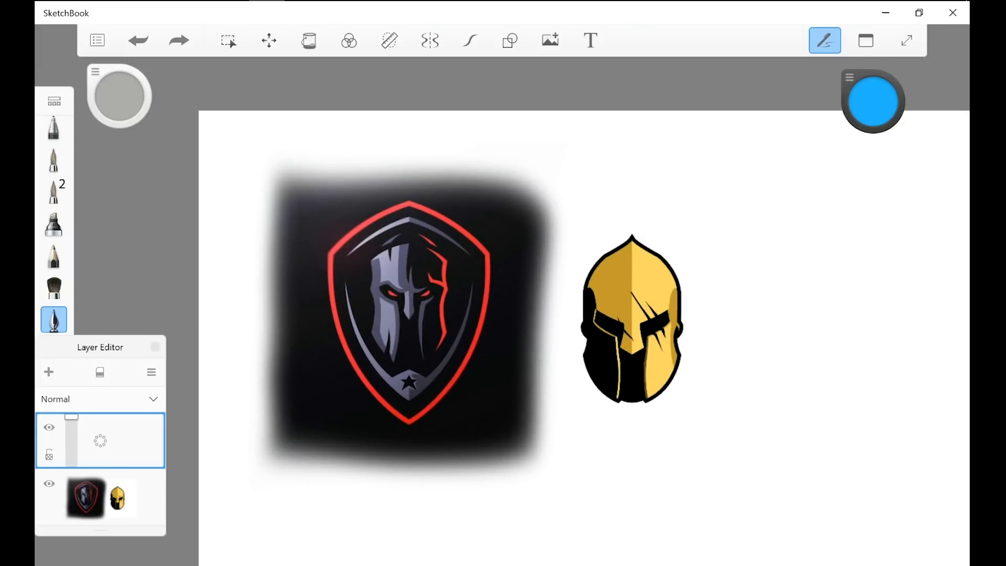
{"action": "scroll", "coordinate": [481, 354], "scroll_direction": "up", "scroll_amount": 2}
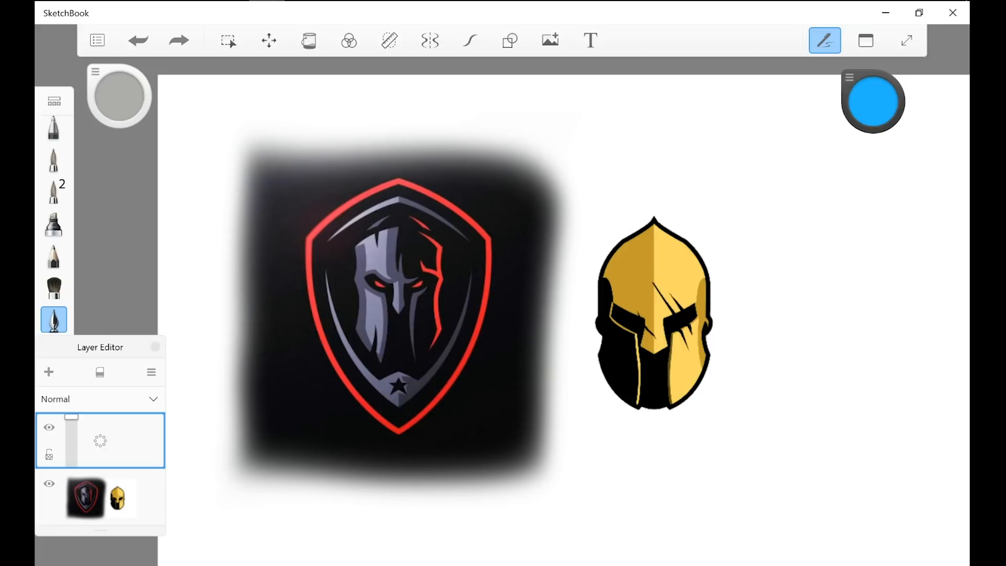
{"action": "left_click_drag", "start_coordinate": [362, 270], "coordinate": [390, 281]}
{"action": "key", "text": "ctrl+z"}
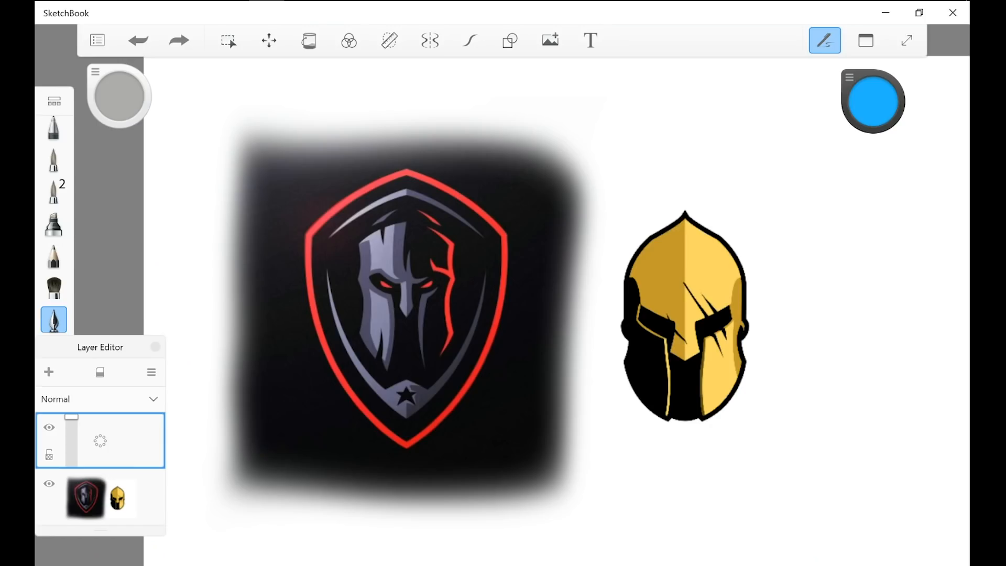
Step: Mark the golden helmet and the shield logo with blue strokes, undoing each one
{"action": "left_click_drag", "start_coordinate": [601, 209], "coordinate": [659, 250]}
{"action": "key", "text": "ctrl+z"}
{"action": "left_click_drag", "start_coordinate": [675, 330], "coordinate": [755, 270]}
{"action": "key", "text": "ctrl+z"}
{"action": "scroll", "coordinate": [326, 315], "scroll_direction": "up", "scroll_amount": 2}
{"action": "mouse_move", "coordinate": [422, 163]}
{"action": "left_mouse_down"}
{"action": "mouse_move", "coordinate": [573, 228]}
{"action": "mouse_move", "coordinate": [410, 166]}
{"action": "left_mouse_up"}
{"action": "key", "text": "ctrl+z"}
Step: Trace the left brow of the shield logo's face with a curved blue stroke
{"action": "scroll", "coordinate": [279, 331], "scroll_direction": "up", "scroll_amount": 2}
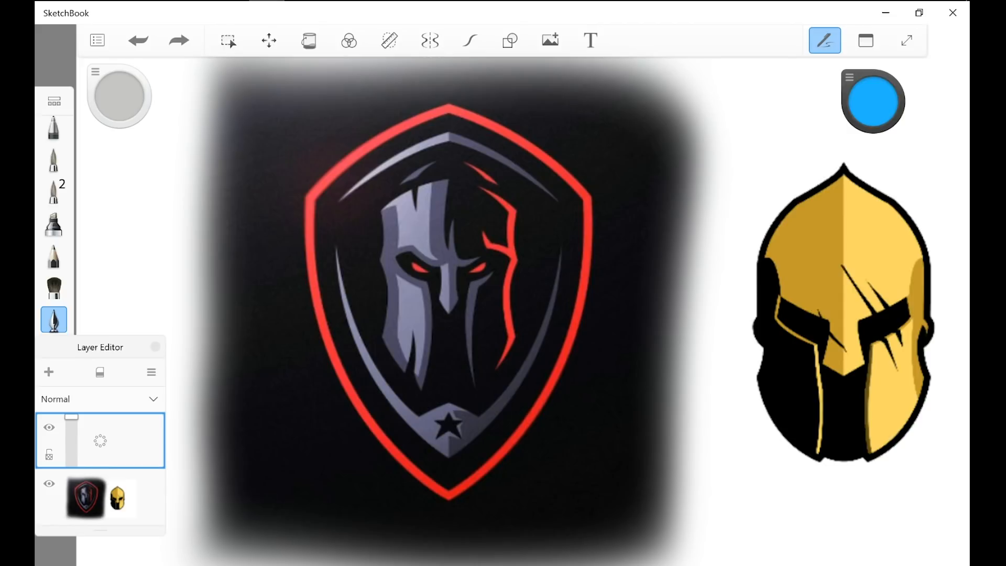
{"action": "mouse_move", "coordinate": [388, 249]}
{"action": "left_mouse_down"}
{"action": "mouse_move", "coordinate": [411, 242]}
{"action": "mouse_move", "coordinate": [434, 261]}
{"action": "left_mouse_up"}
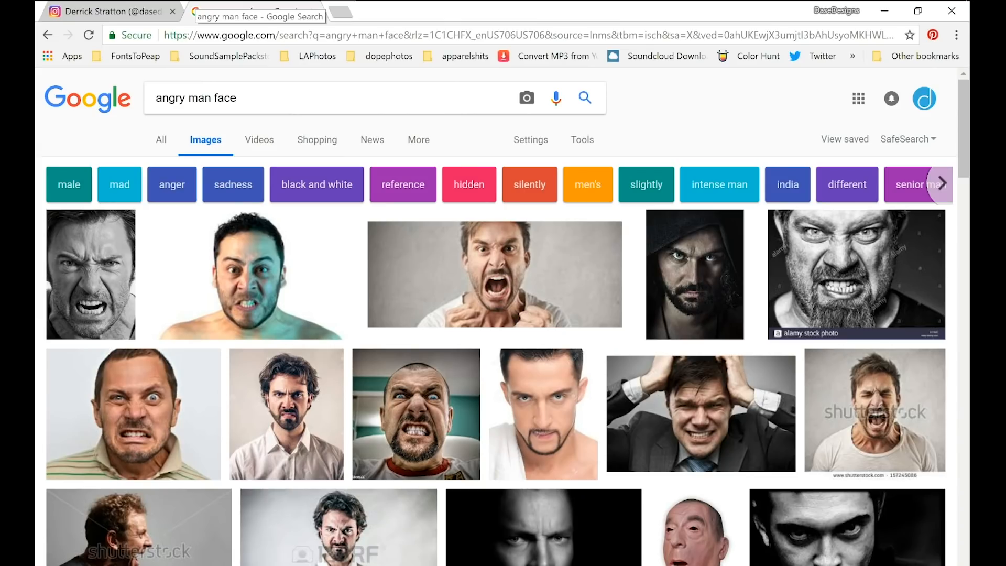
Step: Browse the "angry man face" image results in the browser and open the photo of the shouting man in a gray suit
{"action": "scroll", "coordinate": [503, 314], "scroll_direction": "down", "scroll_amount": 6}
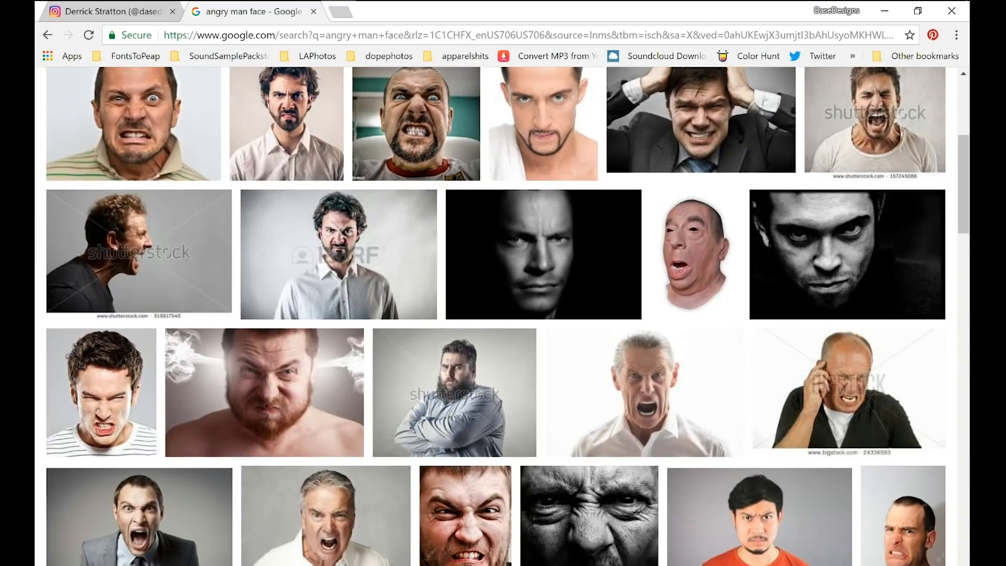
{"action": "scroll", "coordinate": [137, 413], "scroll_direction": "down", "scroll_amount": 1}
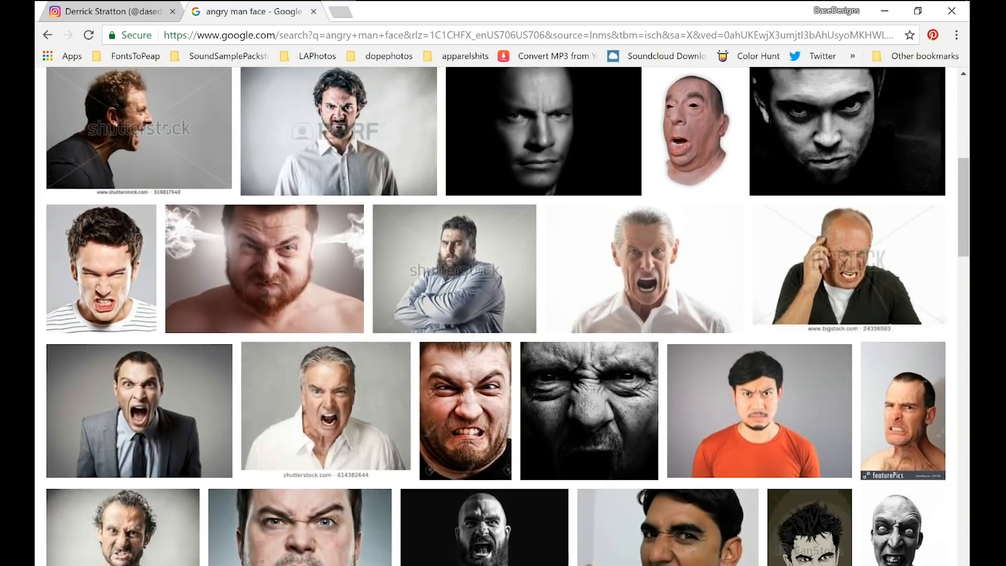
{"action": "left_click", "coordinate": [137, 414]}
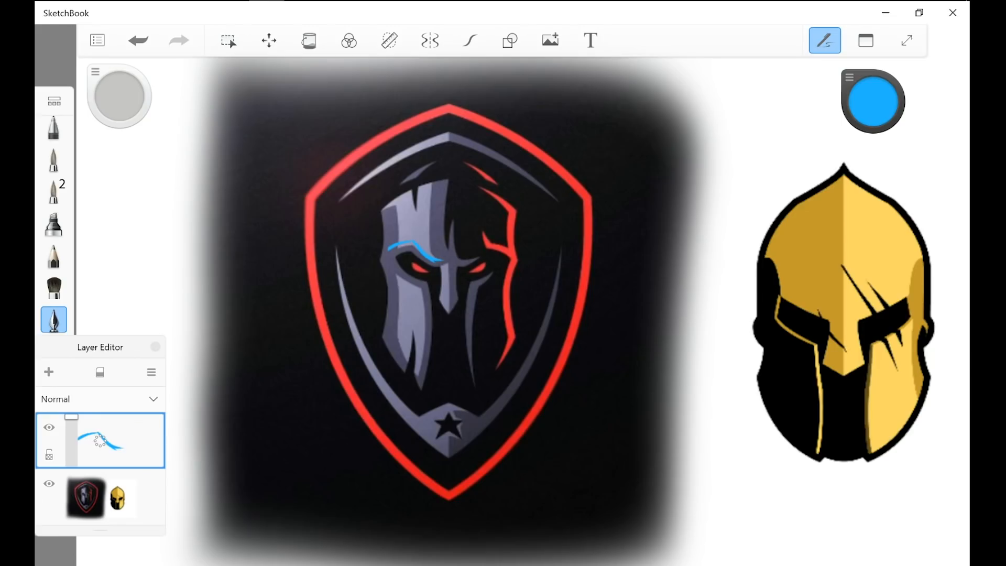
Step: Draw a blue S-curve beside the shield in SketchBook and a second line above the left brow, undoing both
{"action": "left_click_drag", "start_coordinate": [602, 233], "coordinate": [702, 288]}
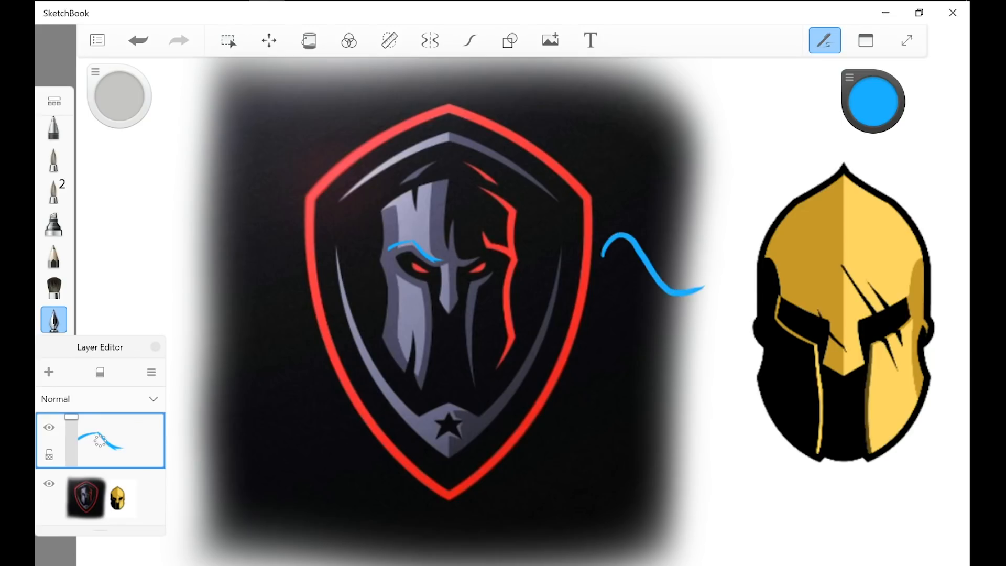
{"action": "left_click", "coordinate": [138, 40]}
{"action": "mouse_move", "coordinate": [375, 231]}
{"action": "left_mouse_down"}
{"action": "mouse_move", "coordinate": [418, 224]}
{"action": "mouse_move", "coordinate": [452, 258]}
{"action": "mouse_move", "coordinate": [417, 223]}
{"action": "mouse_move", "coordinate": [453, 253]}
{"action": "left_mouse_up"}
{"action": "left_click", "coordinate": [139, 41]}
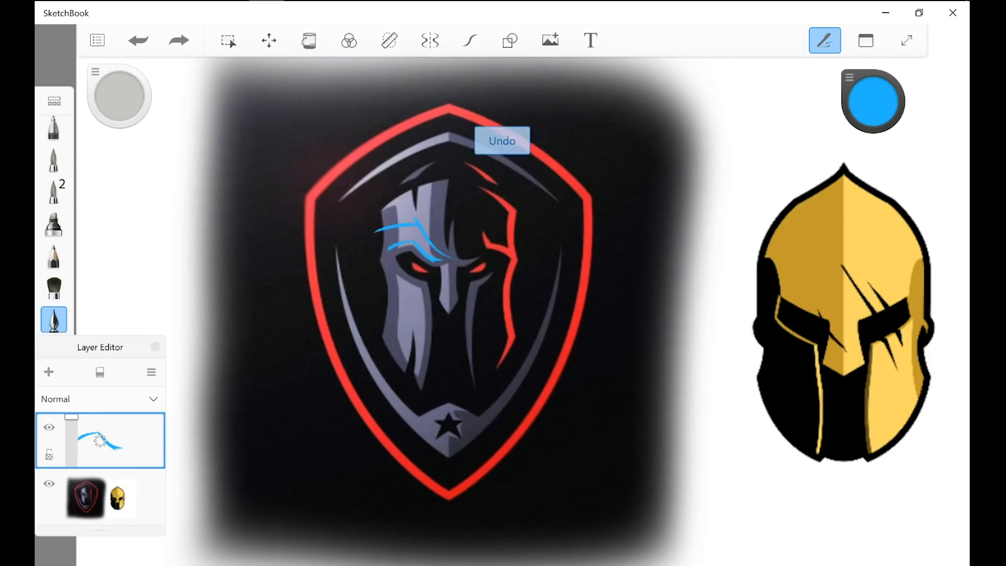
{"action": "left_click", "coordinate": [138, 40]}
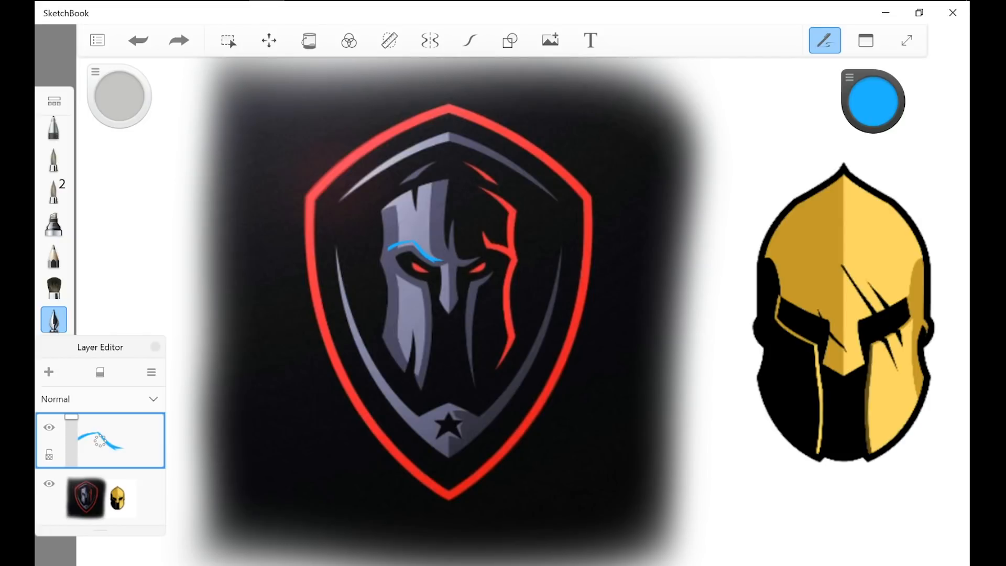
Step: Sketch several curved blue strokes between the shield logo and the golden helmet, and undo them all
{"action": "mouse_move", "coordinate": [624, 323]}
{"action": "left_mouse_down"}
{"action": "mouse_move", "coordinate": [605, 403]}
{"action": "mouse_move", "coordinate": [652, 468]}
{"action": "left_mouse_up"}
{"action": "left_click_drag", "start_coordinate": [673, 359], "coordinate": [670, 476]}
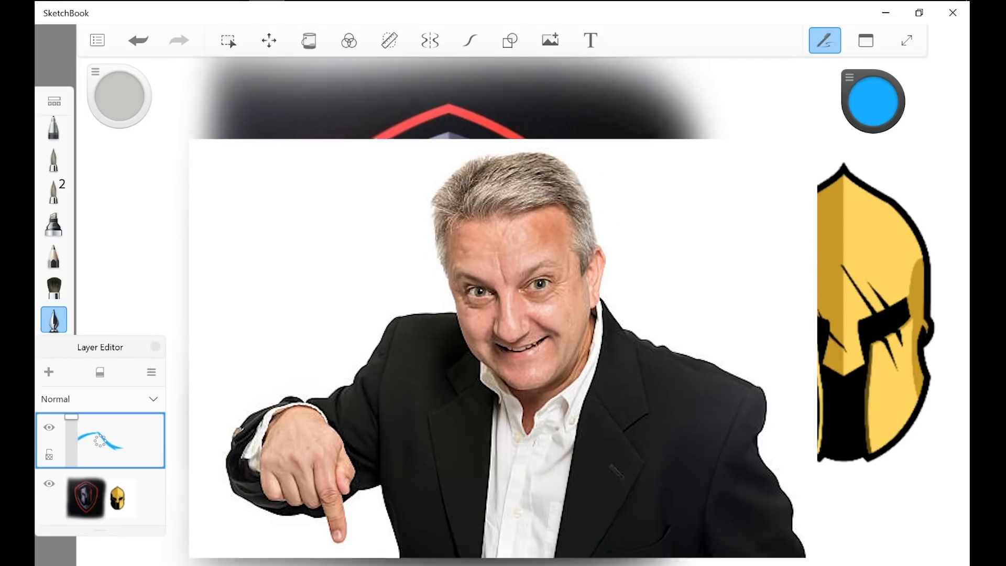
{"action": "mouse_move", "coordinate": [675, 346]}
{"action": "left_mouse_down"}
{"action": "mouse_move", "coordinate": [663, 474]}
{"action": "mouse_move", "coordinate": [711, 477]}
{"action": "mouse_move", "coordinate": [742, 423]}
{"action": "left_mouse_up"}
{"action": "left_click_drag", "start_coordinate": [714, 482], "coordinate": [771, 413]}
{"action": "key", "text": "ctrl+z"}
{"action": "key", "text": "ctrl+z"}
{"action": "key", "text": "ctrl+z"}
{"action": "key", "text": "ctrl+z"}
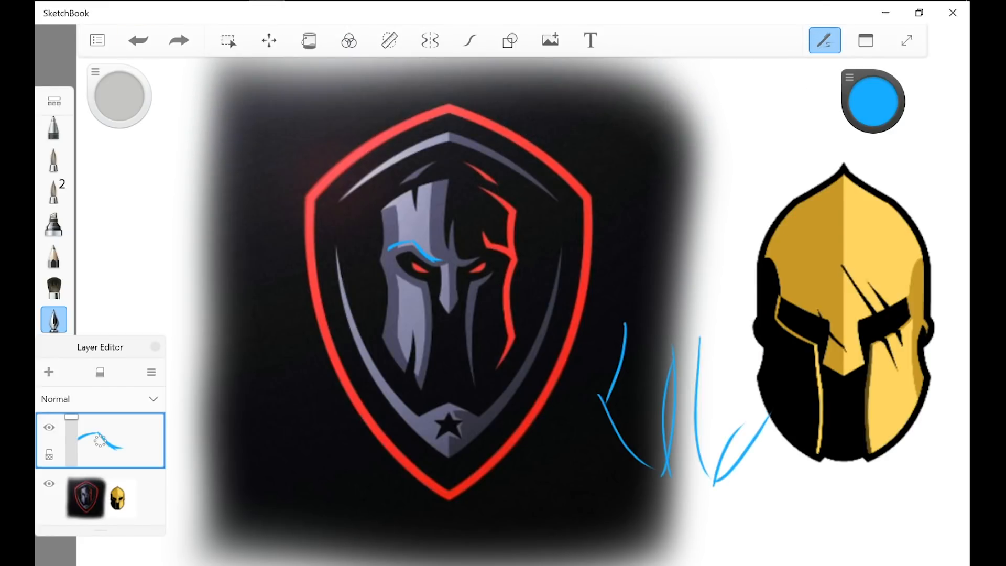
{"action": "key", "text": "ctrl+z"}
{"action": "key", "text": "ctrl+z"}
{"action": "key", "text": "ctrl+z"}
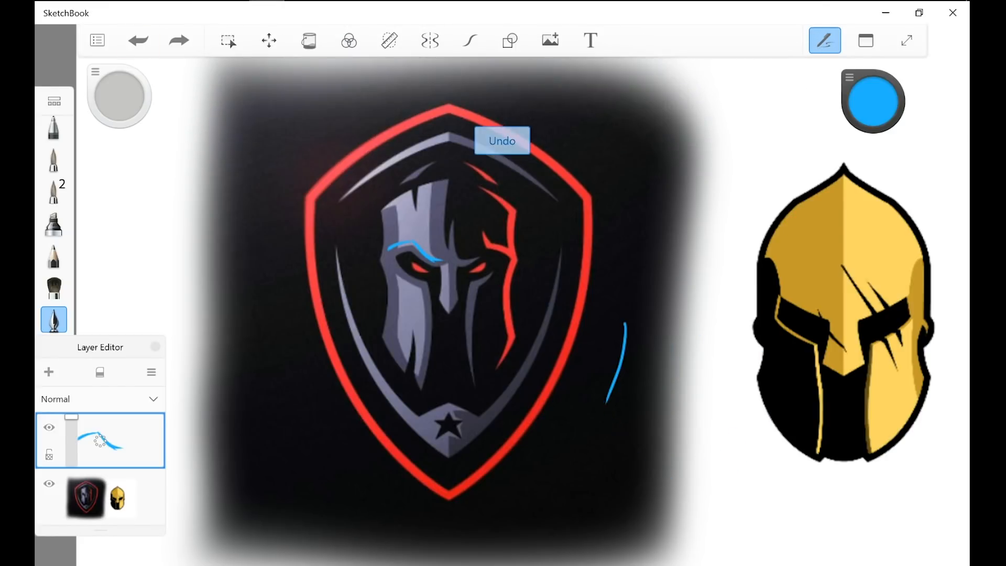
Step: Draw a blue stroke across the golden helmet's forehead and undo it
{"action": "left_click_drag", "start_coordinate": [889, 226], "coordinate": [801, 291]}
{"action": "key", "text": "ctrl+z"}
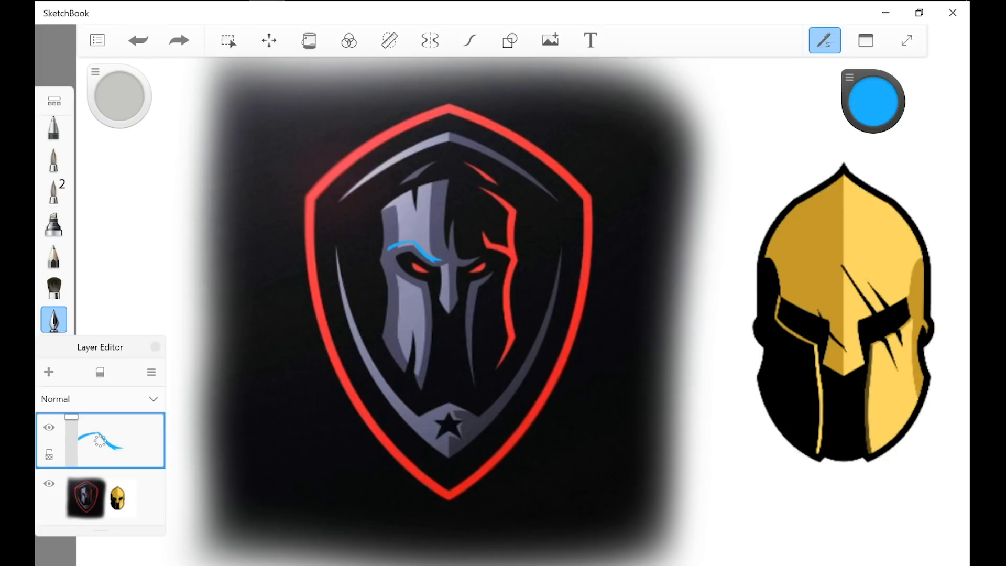
{"action": "scroll", "coordinate": [298, 368], "scroll_direction": "down", "scroll_amount": 4}
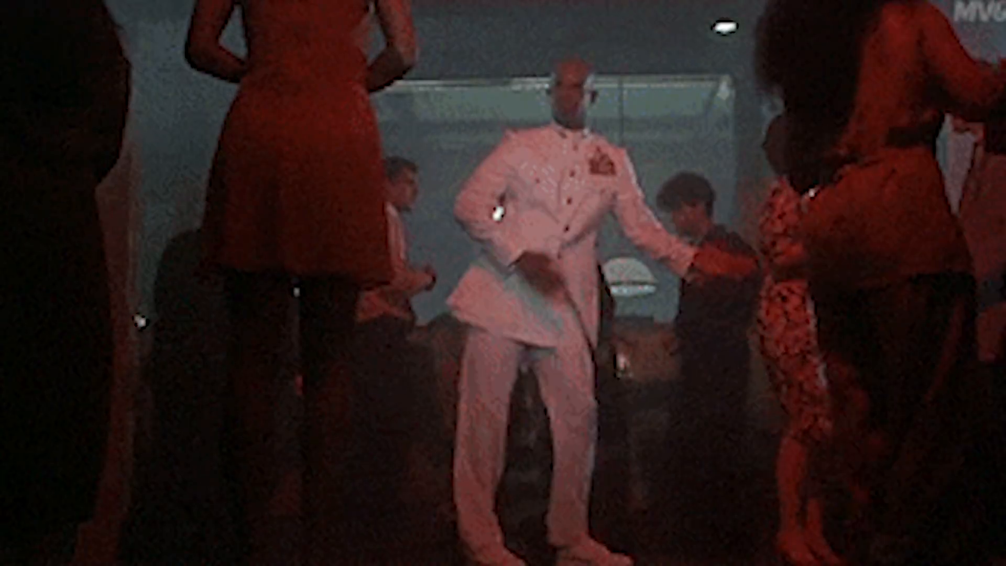
Step: Draw a second blue line above the traced left brow on the shield face and undo it
{"action": "scroll", "coordinate": [421, 398], "scroll_direction": "up", "scroll_amount": 2}
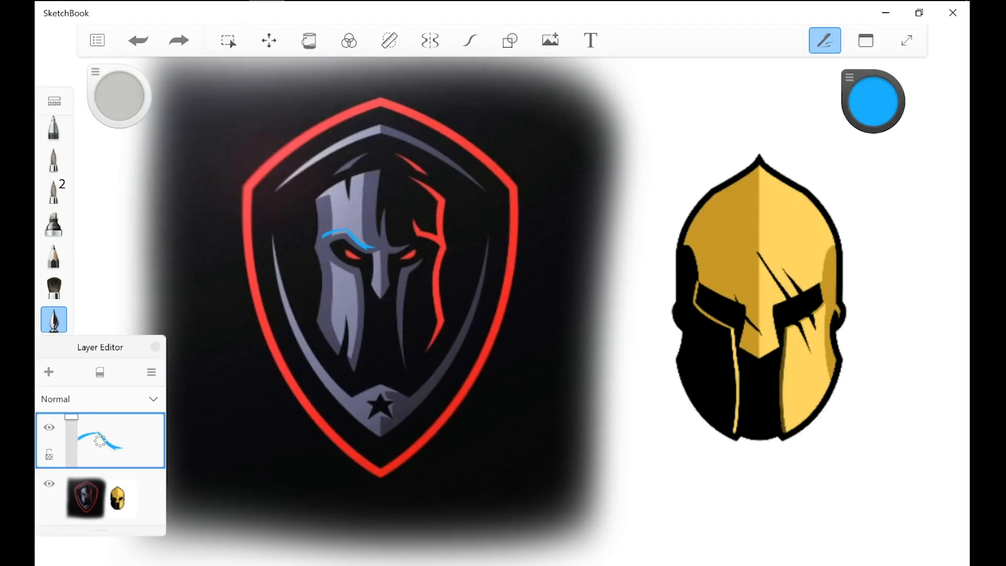
{"action": "left_click_drag", "start_coordinate": [313, 219], "coordinate": [367, 245]}
{"action": "key", "text": "ctrl+z"}
Step: Draw a freehand blue stroke around the golden helmet and undo it
{"action": "scroll", "coordinate": [503, 283], "scroll_direction": "down", "scroll_amount": 3}
{"action": "mouse_move", "coordinate": [652, 246]}
{"action": "left_mouse_down"}
{"action": "mouse_move", "coordinate": [674, 242]}
{"action": "mouse_move", "coordinate": [569, 320]}
{"action": "left_mouse_up"}
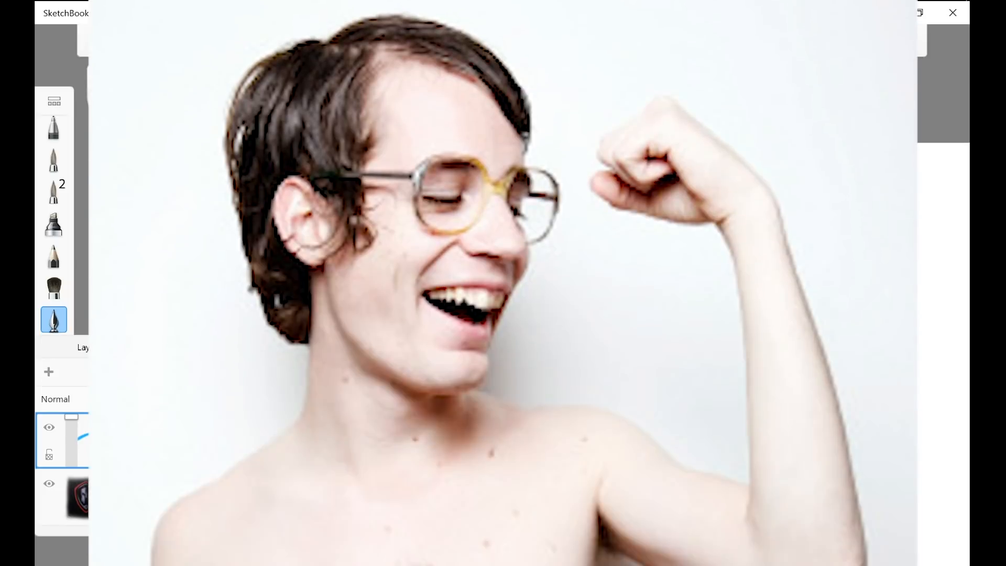
{"action": "scroll", "coordinate": [576, 325], "scroll_direction": "up", "scroll_amount": 2}
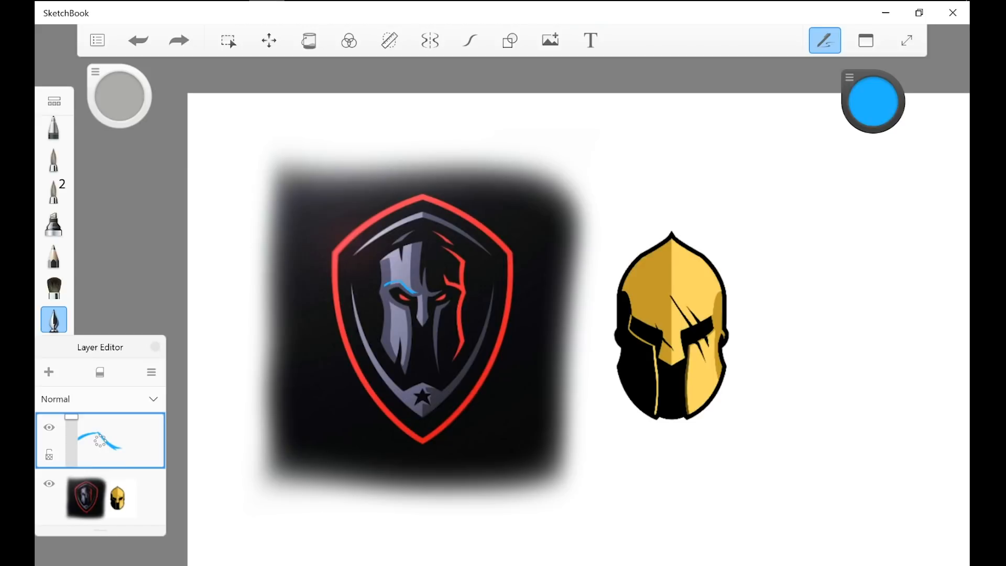
Step: Sketch blue strokes around the golden helmet's tip and along its left outline, and undo them
{"action": "scroll", "coordinate": [634, 377], "scroll_direction": "up", "scroll_amount": 3}
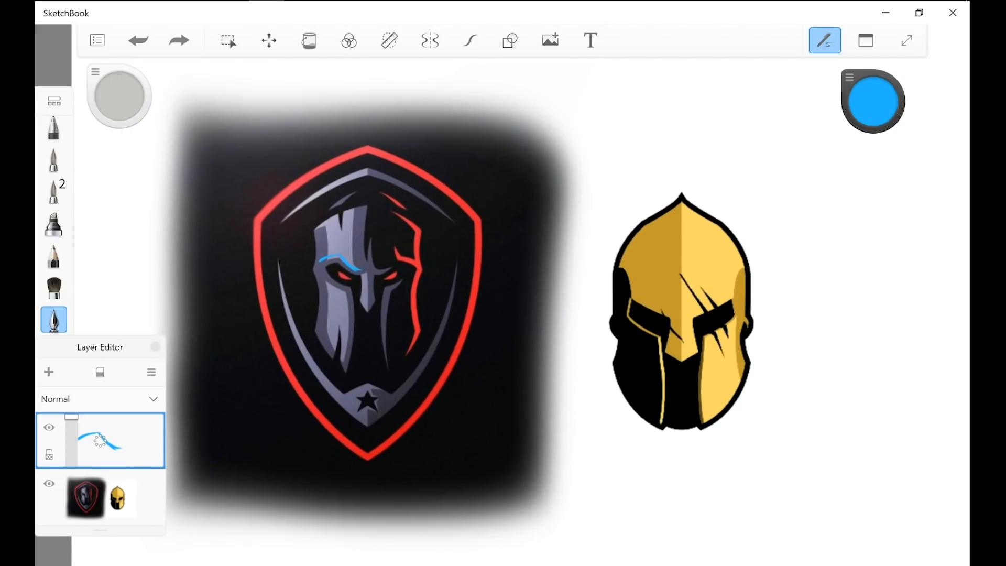
{"action": "left_click_drag", "start_coordinate": [676, 199], "coordinate": [661, 195]}
{"action": "key", "text": "ctrl+z"}
{"action": "scroll", "coordinate": [372, 437], "scroll_direction": "down", "scroll_amount": 5}
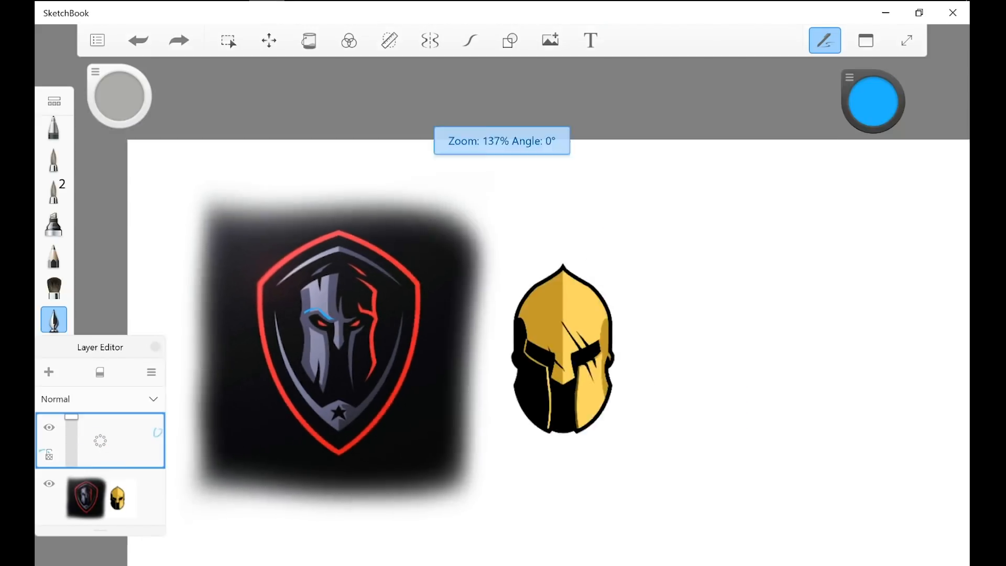
{"action": "scroll", "coordinate": [503, 445], "scroll_direction": "up", "scroll_amount": 3}
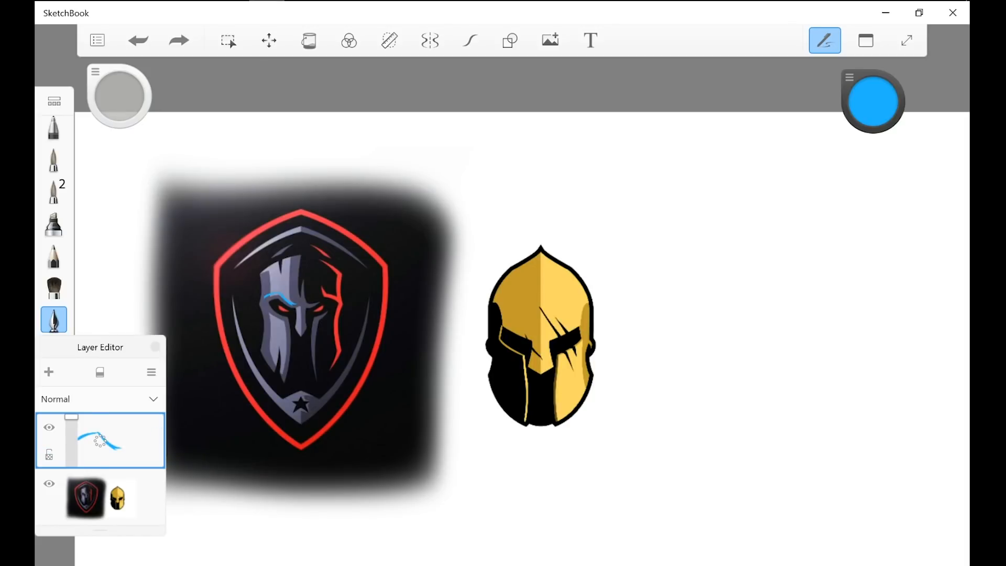
{"action": "left_click_drag", "start_coordinate": [483, 292], "coordinate": [486, 279]}
{"action": "key", "text": "ctrl+z"}
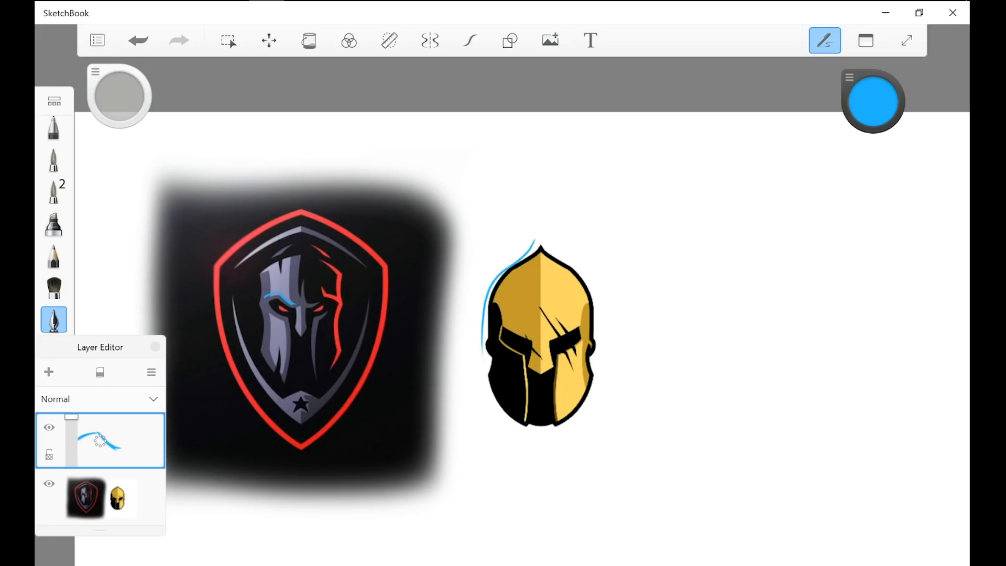
{"action": "key", "text": "ctrl+z"}
Step: Draw blue strokes down the golden helmet's face and the shield face's right edge, and undo them
{"action": "scroll", "coordinate": [539, 429], "scroll_direction": "down", "scroll_amount": 5}
{"action": "scroll", "coordinate": [527, 430], "scroll_direction": "up", "scroll_amount": 4}
{"action": "left_click_drag", "start_coordinate": [526, 321], "coordinate": [548, 413]}
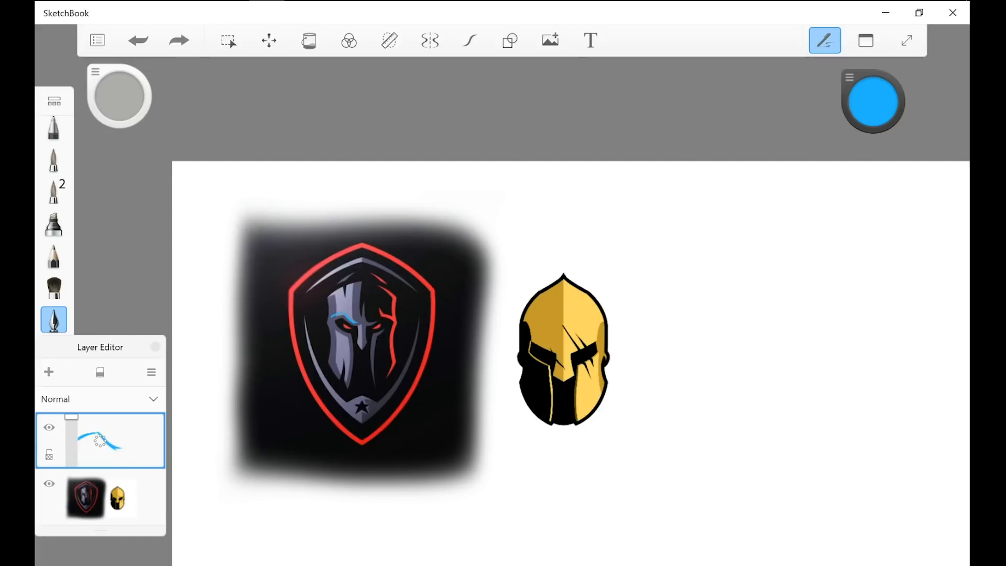
{"action": "scroll", "coordinate": [319, 382], "scroll_direction": "up", "scroll_amount": 3}
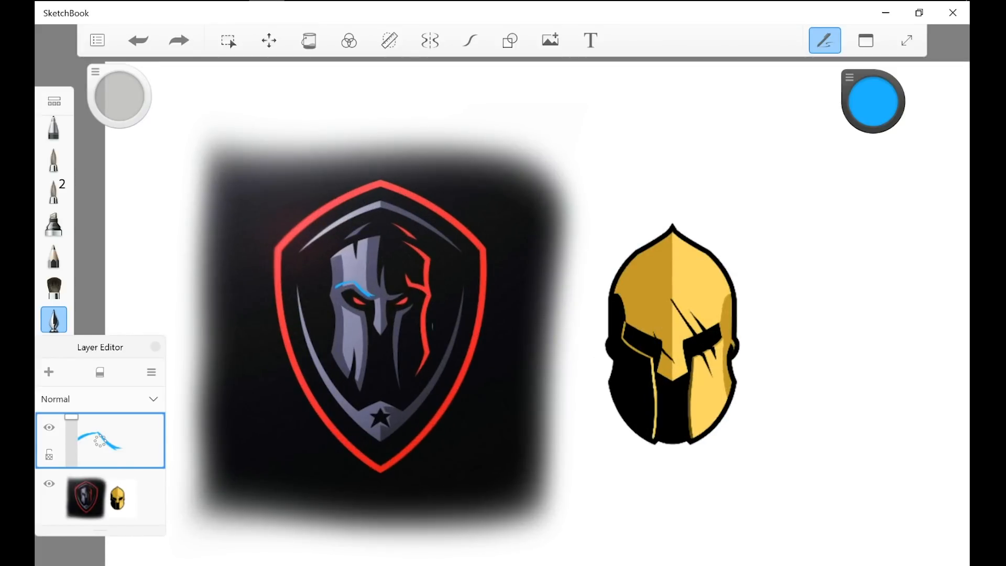
{"action": "left_click_drag", "start_coordinate": [437, 258], "coordinate": [439, 340]}
{"action": "key", "text": "ctrl+z"}
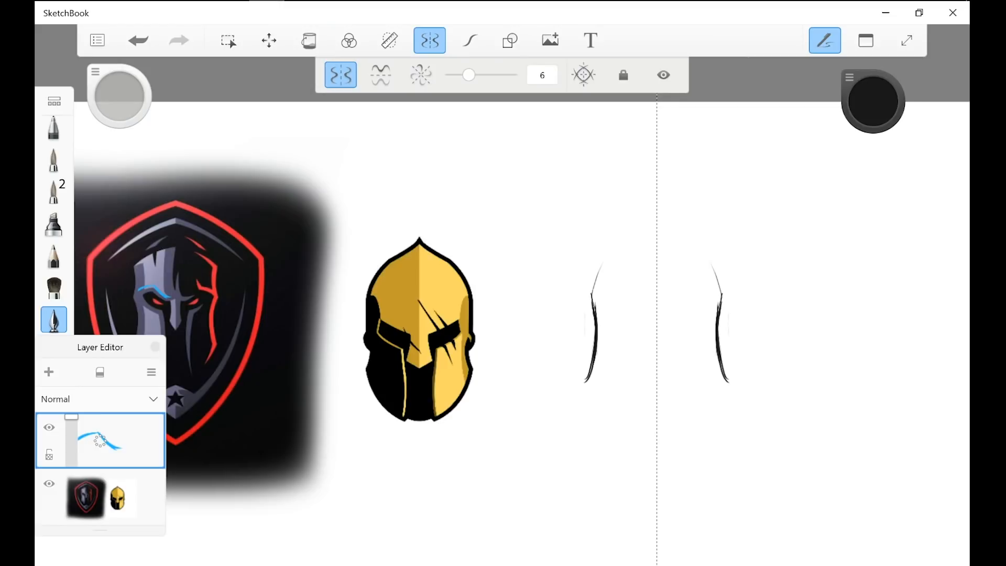
Step: Sketch the pointed top and upper sides of a new helmet beside the golden one in black with vertical symmetry
{"action": "mouse_move", "coordinate": [593, 294]}
{"action": "left_mouse_down"}
{"action": "mouse_move", "coordinate": [607, 246]}
{"action": "mouse_move", "coordinate": [662, 219]}
{"action": "left_mouse_up"}
{"action": "mouse_move", "coordinate": [614, 246]}
{"action": "left_mouse_down"}
{"action": "mouse_move", "coordinate": [661, 220]}
{"action": "mouse_move", "coordinate": [638, 232]}
{"action": "left_mouse_up"}
{"action": "left_click_drag", "start_coordinate": [595, 288], "coordinate": [609, 247]}
{"action": "left_click_drag", "start_coordinate": [592, 307], "coordinate": [602, 263]}
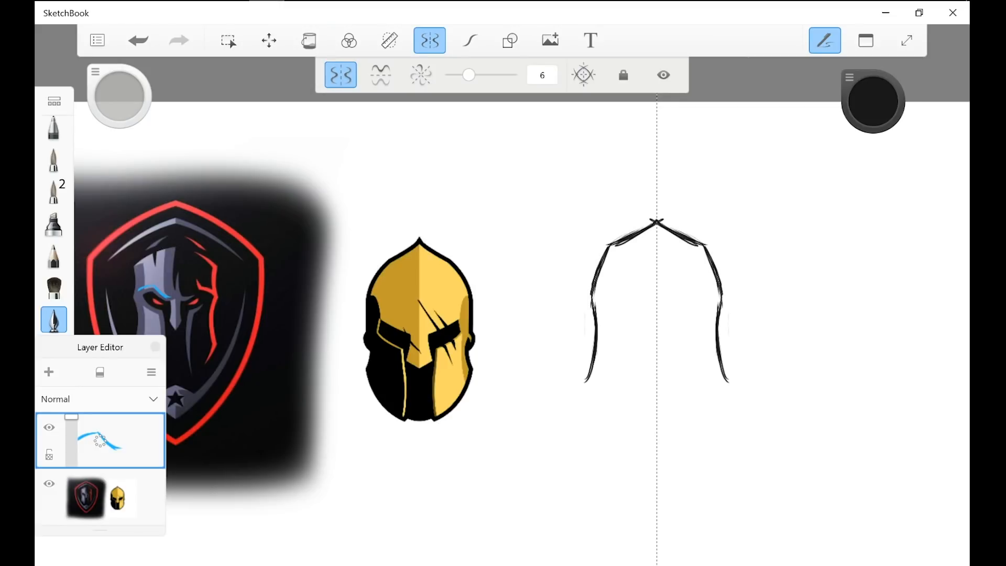
Step: Close the new helmet's outline with mirrored angled jaw edges and an arched notch at the base
{"action": "mouse_move", "coordinate": [594, 324]}
{"action": "left_mouse_down"}
{"action": "mouse_move", "coordinate": [580, 385]}
{"action": "mouse_move", "coordinate": [622, 428]}
{"action": "left_mouse_up"}
{"action": "left_click_drag", "start_coordinate": [582, 389], "coordinate": [625, 437]}
{"action": "left_click_drag", "start_coordinate": [580, 384], "coordinate": [629, 437]}
{"action": "mouse_move", "coordinate": [579, 382]}
{"action": "left_mouse_down"}
{"action": "mouse_move", "coordinate": [635, 438]}
{"action": "mouse_move", "coordinate": [656, 432]}
{"action": "left_mouse_up"}
{"action": "left_click_drag", "start_coordinate": [580, 383], "coordinate": [633, 442]}
{"action": "left_click_drag", "start_coordinate": [582, 392], "coordinate": [611, 427]}
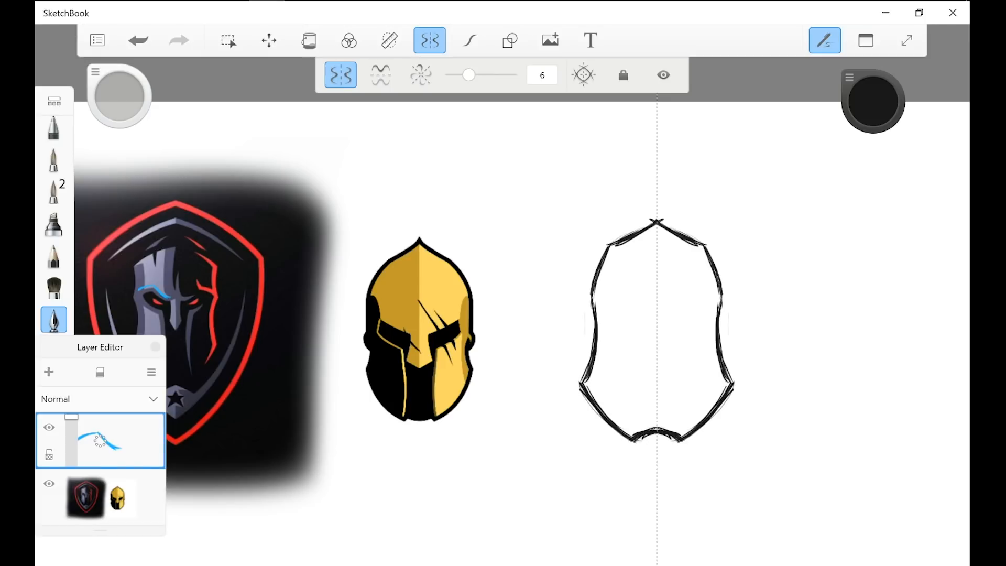
Step: Thicken the new helmet's top edges with mirrored black strokes and undo the loop drawn around the golden helmet
{"action": "scroll", "coordinate": [755, 487], "scroll_direction": "up", "scroll_amount": 2}
{"action": "left_click_drag", "start_coordinate": [554, 259], "coordinate": [565, 293]}
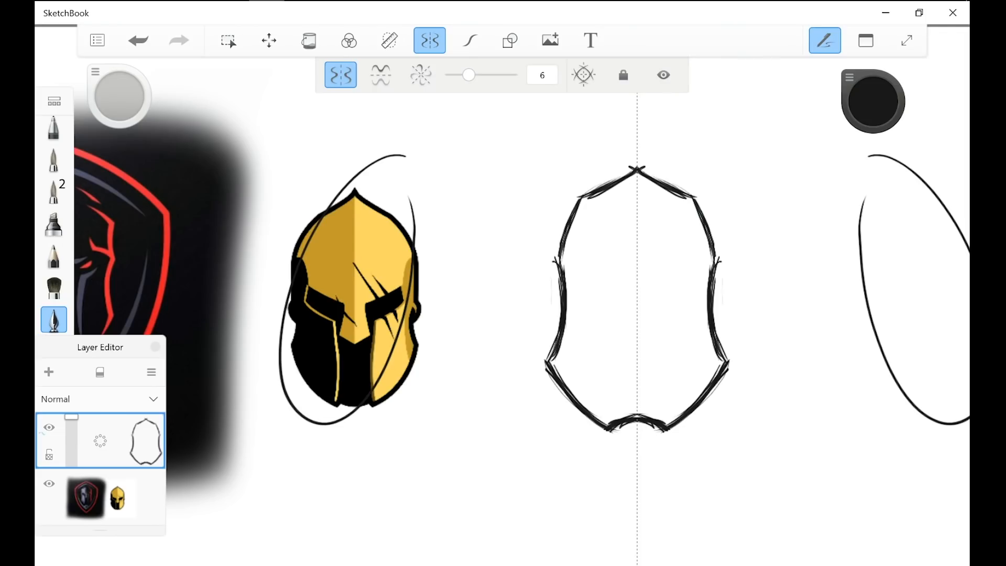
{"action": "key", "text": "ctrl+z"}
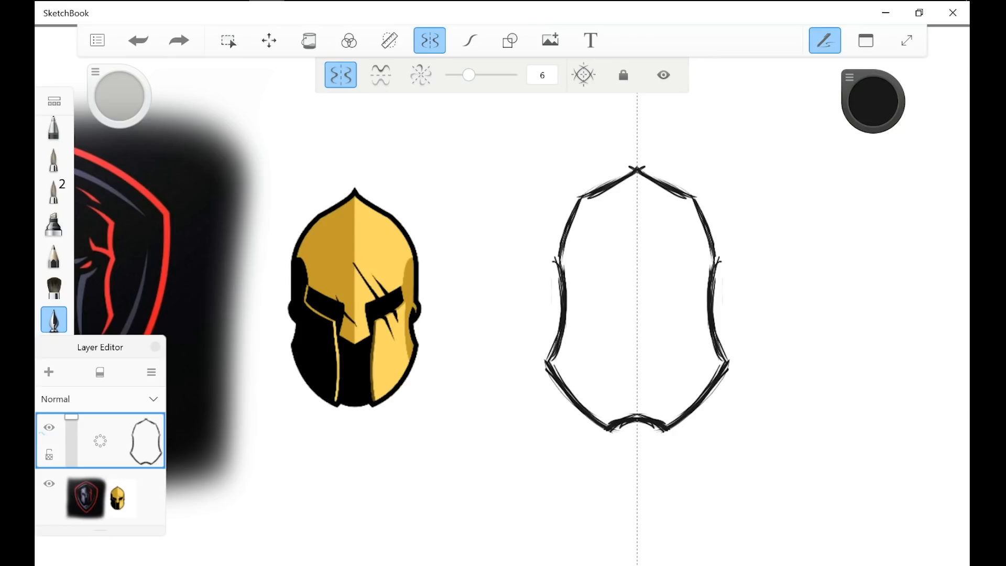
{"action": "left_click_drag", "start_coordinate": [634, 163], "coordinate": [580, 201]}
{"action": "mouse_move", "coordinate": [631, 168]}
{"action": "left_mouse_down"}
{"action": "mouse_move", "coordinate": [579, 193]}
{"action": "mouse_move", "coordinate": [555, 259]}
{"action": "left_mouse_up"}
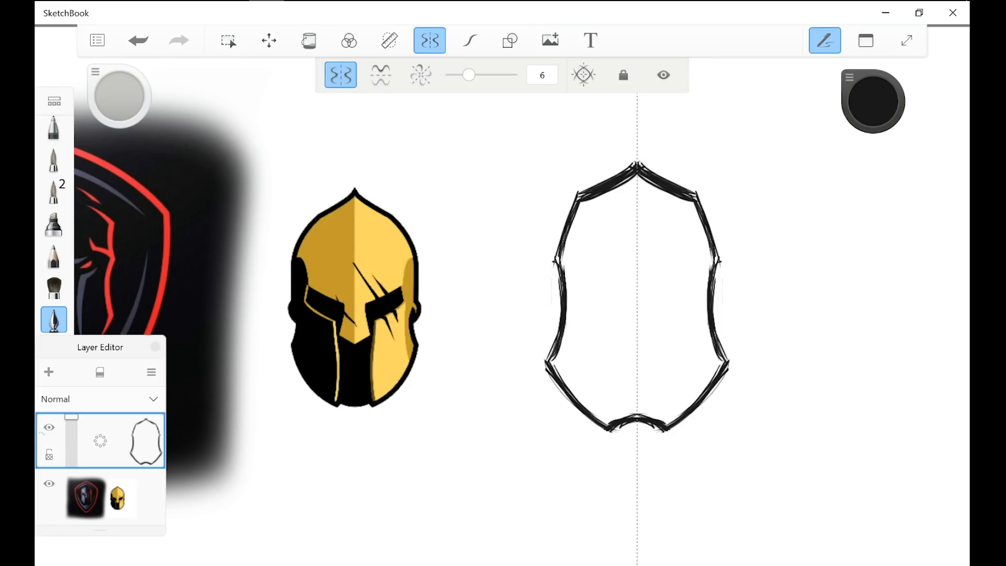
Step: Thicken the new helmet's sides and angled jaw edges with repeated mirrored black strokes
{"action": "left_click_drag", "start_coordinate": [577, 192], "coordinate": [552, 266]}
{"action": "left_click_drag", "start_coordinate": [575, 193], "coordinate": [553, 269]}
{"action": "left_click_drag", "start_coordinate": [579, 196], "coordinate": [560, 265]}
{"action": "left_click_drag", "start_coordinate": [582, 202], "coordinate": [548, 267]}
{"action": "left_click_drag", "start_coordinate": [566, 222], "coordinate": [553, 330]}
{"action": "left_click_drag", "start_coordinate": [559, 291], "coordinate": [540, 355]}
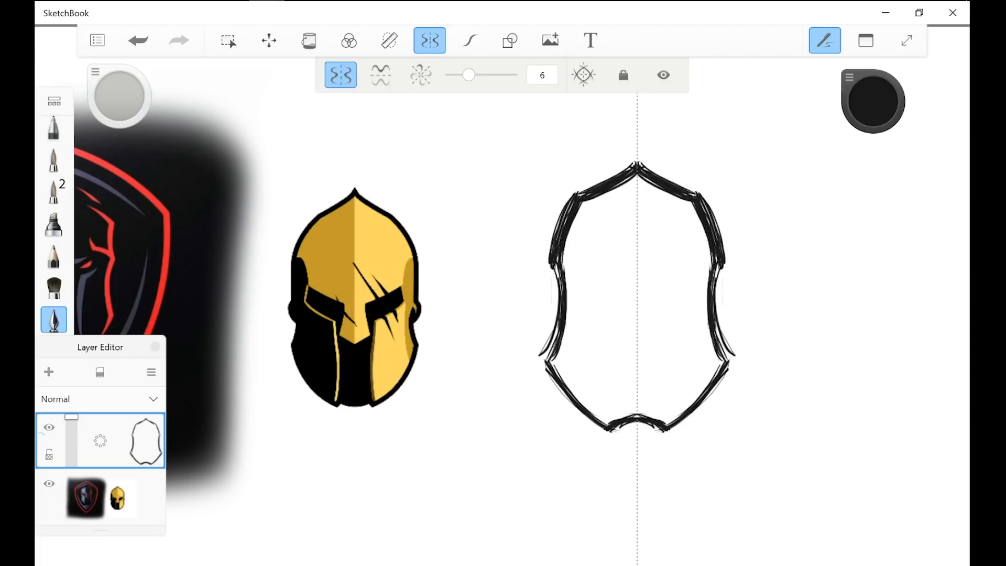
{"action": "mouse_move", "coordinate": [559, 316]}
{"action": "left_mouse_down"}
{"action": "mouse_move", "coordinate": [551, 353]}
{"action": "mouse_move", "coordinate": [585, 418]}
{"action": "left_mouse_up"}
{"action": "left_click_drag", "start_coordinate": [537, 361], "coordinate": [590, 430]}
Step: Thicken the arched notch at the helmet's base and fill its corners where it meets the jaw edges
{"action": "scroll", "coordinate": [540, 440], "scroll_direction": "up", "scroll_amount": 5}
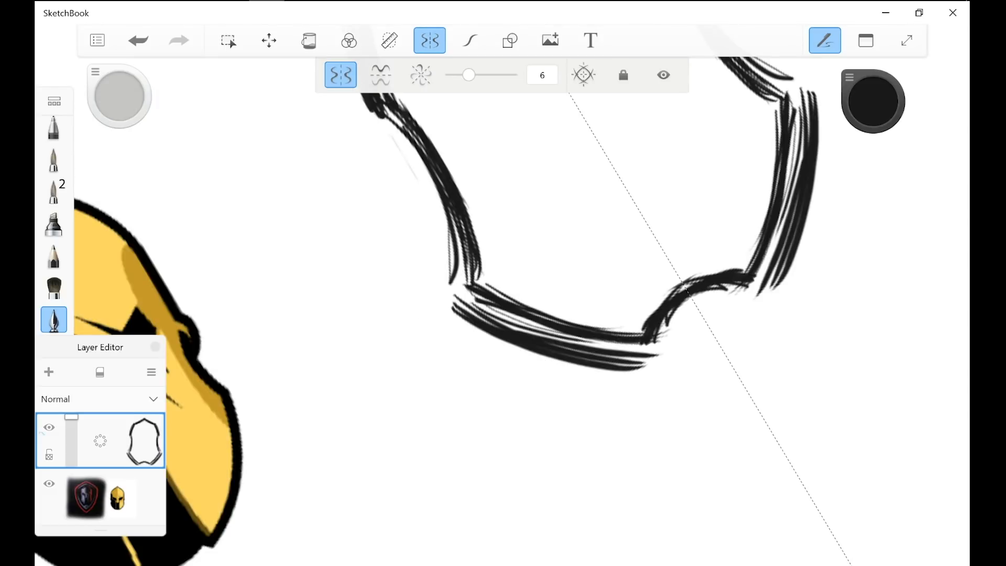
{"action": "mouse_move", "coordinate": [690, 302]}
{"action": "left_mouse_down"}
{"action": "mouse_move", "coordinate": [650, 368]}
{"action": "mouse_move", "coordinate": [656, 360]}
{"action": "left_mouse_up"}
{"action": "mouse_move", "coordinate": [695, 310]}
{"action": "left_mouse_down"}
{"action": "mouse_move", "coordinate": [658, 358]}
{"action": "mouse_move", "coordinate": [664, 369]}
{"action": "left_mouse_up"}
{"action": "left_click_drag", "start_coordinate": [690, 304], "coordinate": [657, 350]}
{"action": "left_click_drag", "start_coordinate": [687, 283], "coordinate": [642, 336]}
{"action": "mouse_move", "coordinate": [684, 285]}
{"action": "left_mouse_down"}
{"action": "mouse_move", "coordinate": [639, 337]}
{"action": "mouse_move", "coordinate": [651, 352]}
{"action": "left_mouse_up"}
{"action": "left_click_drag", "start_coordinate": [584, 342], "coordinate": [649, 349]}
{"action": "mouse_move", "coordinate": [592, 363]}
{"action": "left_mouse_down"}
{"action": "mouse_move", "coordinate": [660, 368]}
{"action": "mouse_move", "coordinate": [645, 357]}
{"action": "left_mouse_up"}
{"action": "left_click_drag", "start_coordinate": [623, 352], "coordinate": [647, 352]}
Step: Fill the gaps at the helmet's side corners and along its jaw edges with mirrored black strokes
{"action": "scroll", "coordinate": [545, 294], "scroll_direction": "down", "scroll_amount": 5}
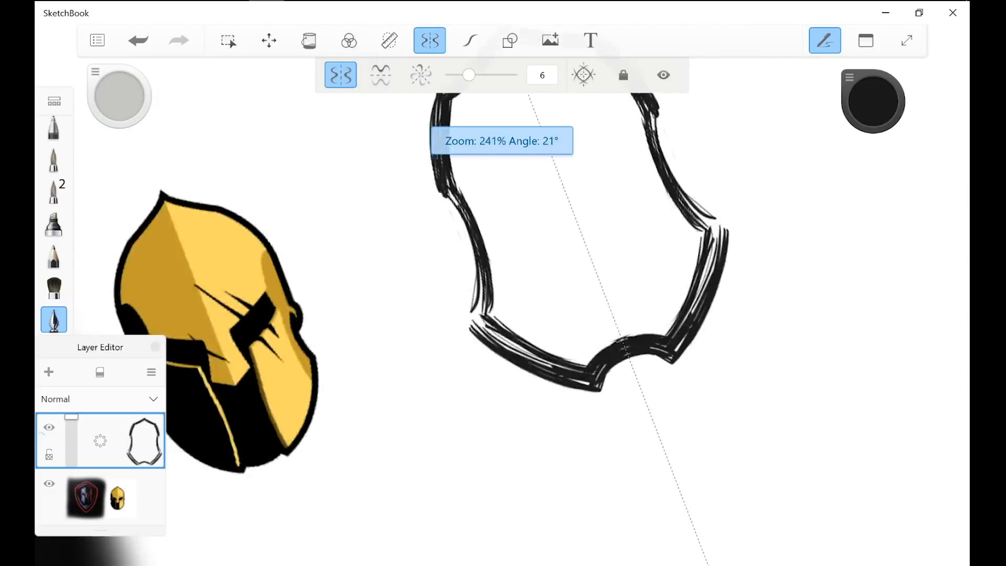
{"action": "scroll", "coordinate": [550, 364], "scroll_direction": "up", "scroll_amount": 1}
{"action": "left_click_drag", "start_coordinate": [486, 355], "coordinate": [475, 376]}
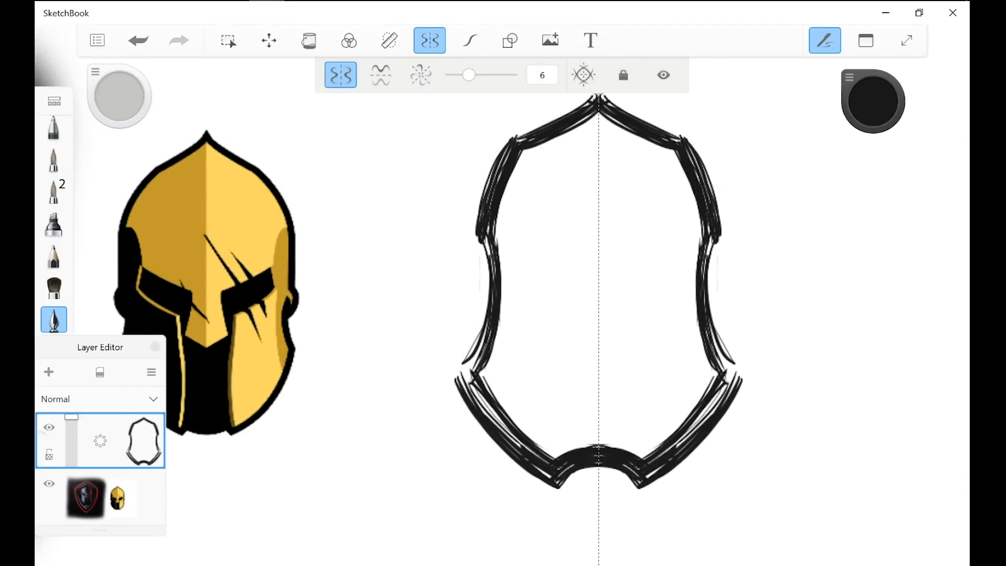
{"action": "left_click_drag", "start_coordinate": [488, 326], "coordinate": [461, 378]}
{"action": "mouse_move", "coordinate": [486, 327]}
{"action": "left_mouse_down"}
{"action": "mouse_move", "coordinate": [459, 377]}
{"action": "mouse_move", "coordinate": [482, 382]}
{"action": "left_mouse_up"}
{"action": "mouse_move", "coordinate": [494, 341]}
{"action": "left_mouse_down"}
{"action": "mouse_move", "coordinate": [480, 379]}
{"action": "mouse_move", "coordinate": [523, 455]}
{"action": "left_mouse_up"}
{"action": "mouse_move", "coordinate": [472, 374]}
{"action": "left_mouse_down"}
{"action": "mouse_move", "coordinate": [567, 480]}
{"action": "mouse_move", "coordinate": [526, 448]}
{"action": "left_mouse_up"}
Step: Try softly erasing part of the helmet's left jaw edge and undo the erasure
{"action": "left_click", "coordinate": [53, 319]}
{"action": "left_click", "coordinate": [54, 481]}
{"action": "left_click_drag", "start_coordinate": [470, 392], "coordinate": [504, 437]}
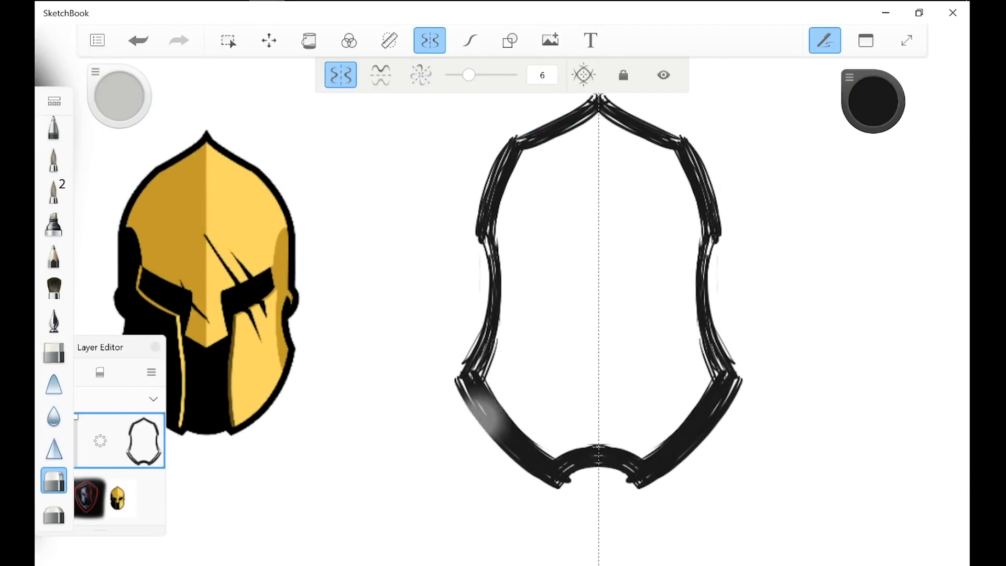
{"action": "key", "text": "ctrl+z"}
Step: Return to the inking pen, thicken the helmet's sides, and undo the loops drawn over the jaw edges
{"action": "left_click", "coordinate": [53, 318]}
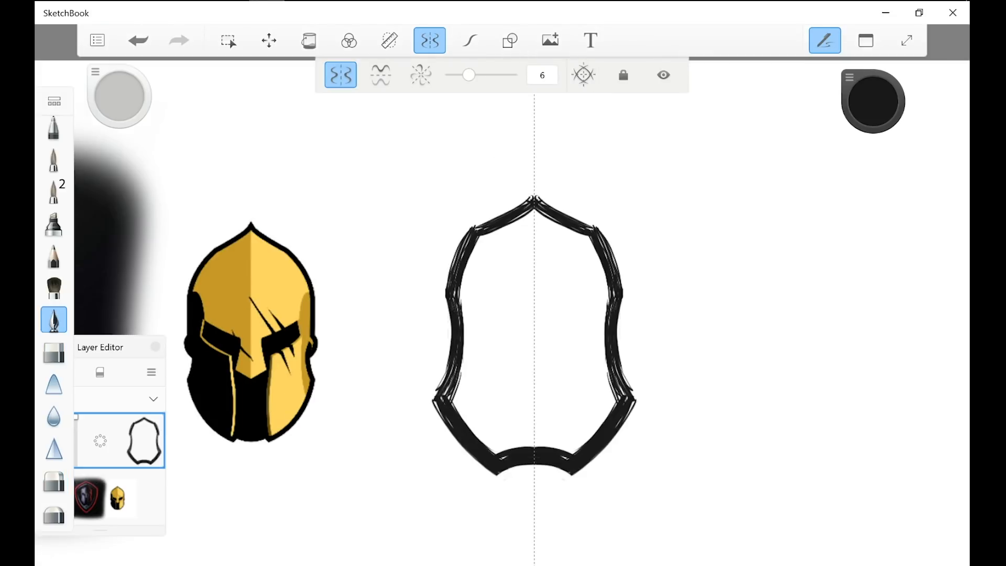
{"action": "left_click_drag", "start_coordinate": [446, 293], "coordinate": [447, 305]}
{"action": "left_click_drag", "start_coordinate": [448, 303], "coordinate": [451, 339]}
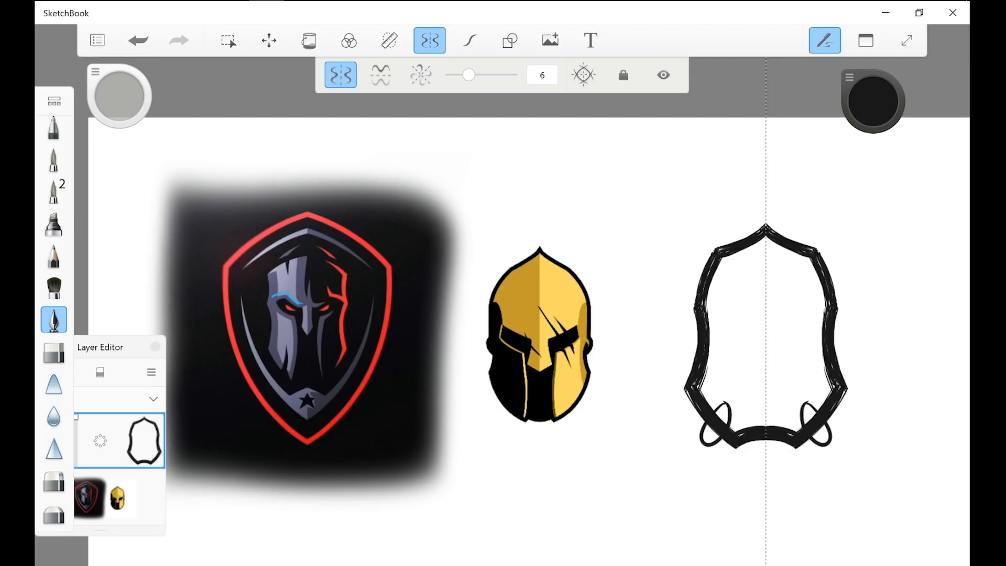
{"action": "key", "text": "ctrl+z"}
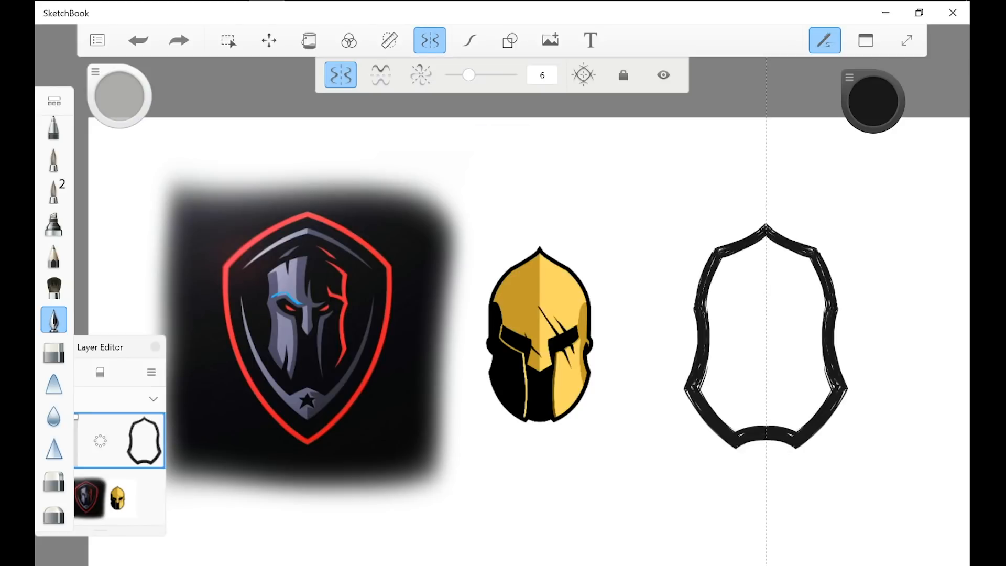
Step: Draw large loops and horizontal guide lines around the new helmet and undo them all
{"action": "left_click_drag", "start_coordinate": [754, 212], "coordinate": [642, 450]}
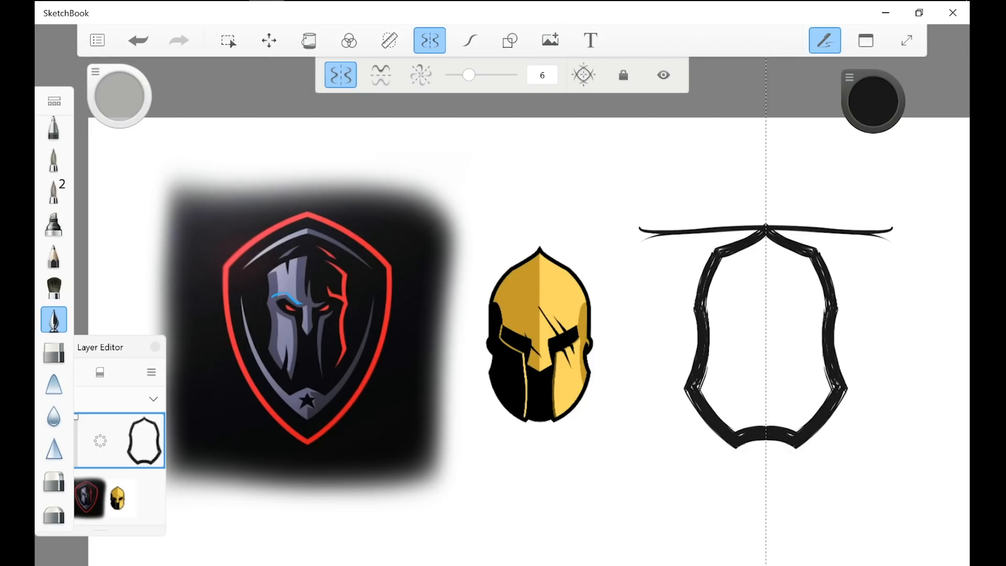
{"action": "left_click_drag", "start_coordinate": [621, 359], "coordinate": [697, 357]}
{"action": "left_click_drag", "start_coordinate": [617, 461], "coordinate": [766, 450]}
{"action": "left_click", "coordinate": [138, 40]}
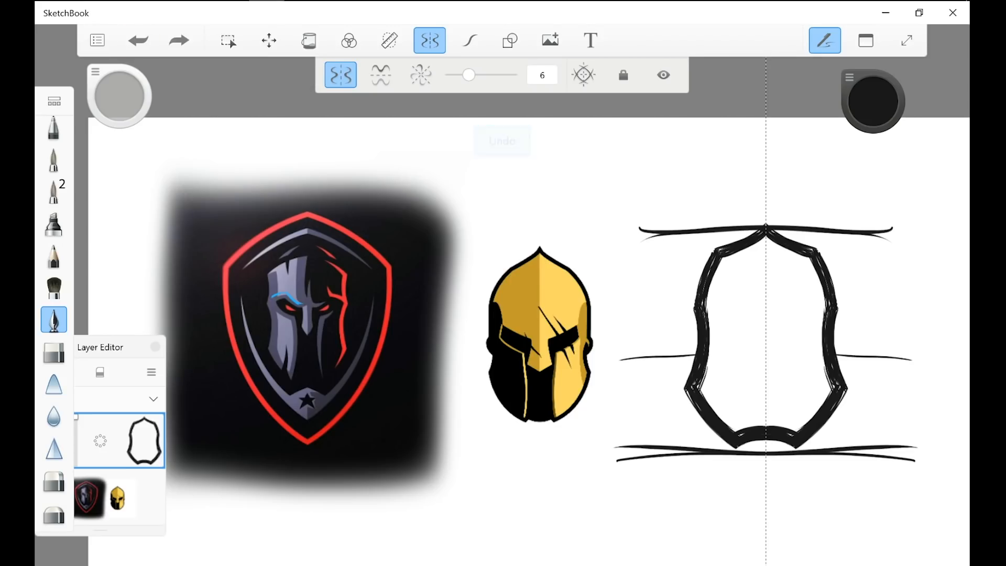
{"action": "left_click", "coordinate": [138, 40]}
{"action": "left_click", "coordinate": [138, 40]}
{"action": "left_click", "coordinate": [138, 41]}
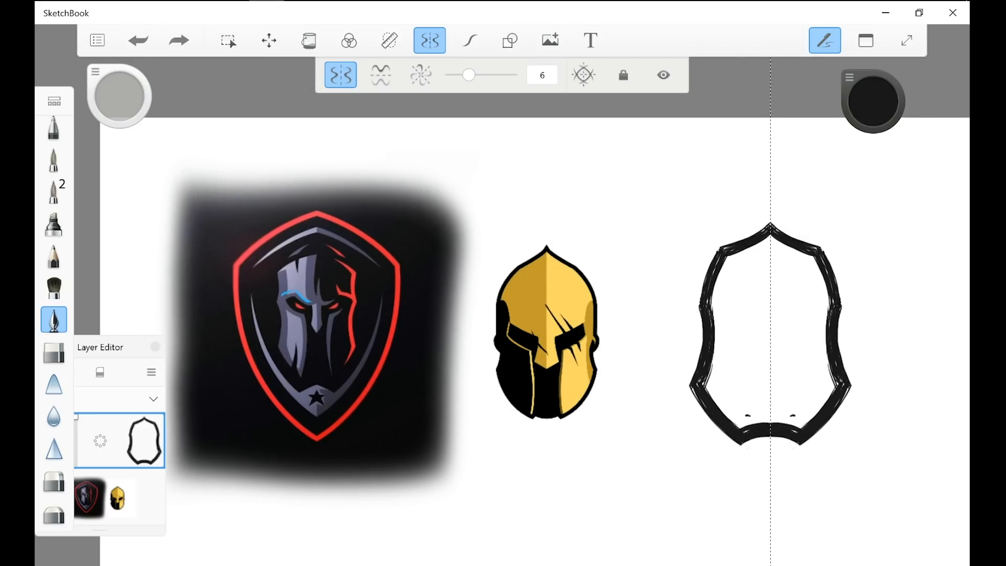
Step: Outline two mirrored slanted eye openings and fill a tapering black mouth gap up from the helmet's base
{"action": "left_click_drag", "start_coordinate": [731, 440], "coordinate": [762, 451]}
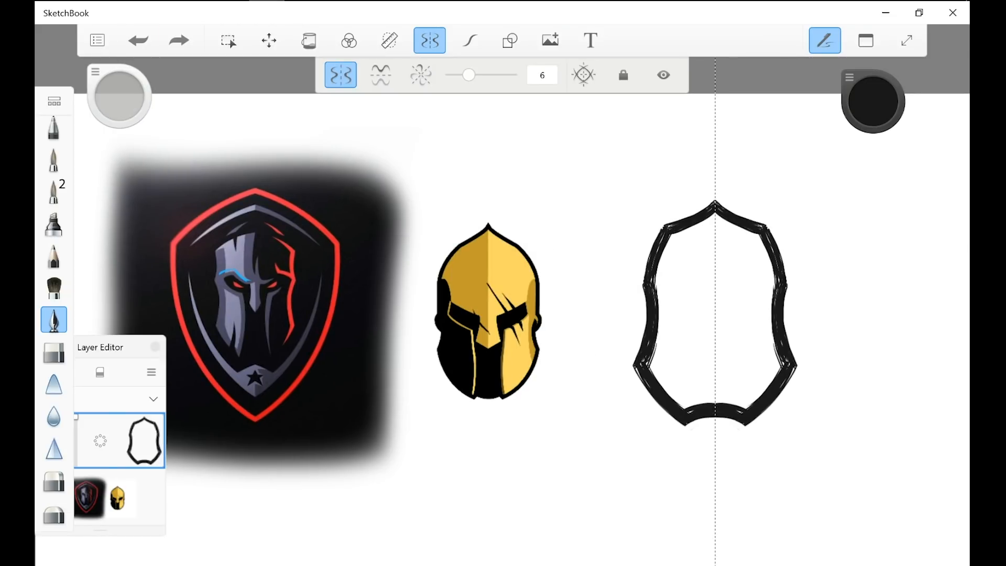
{"action": "left_click_drag", "start_coordinate": [675, 287], "coordinate": [684, 282]}
{"action": "left_click_drag", "start_coordinate": [682, 281], "coordinate": [697, 297]}
{"action": "left_click_drag", "start_coordinate": [683, 282], "coordinate": [708, 300]}
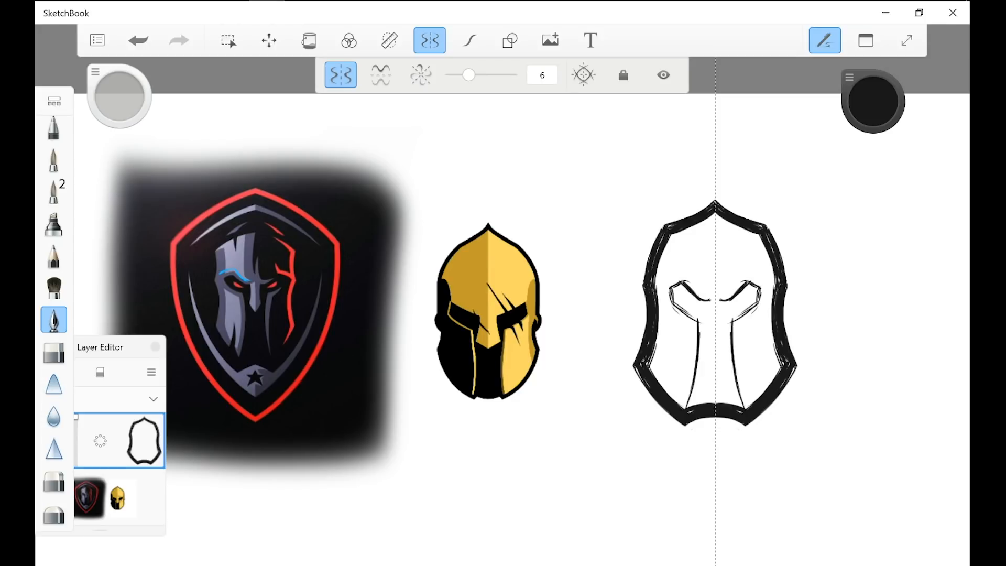
{"action": "mouse_move", "coordinate": [691, 404]}
{"action": "left_mouse_down"}
{"action": "mouse_move", "coordinate": [700, 338]}
{"action": "mouse_move", "coordinate": [714, 341]}
{"action": "left_mouse_up"}
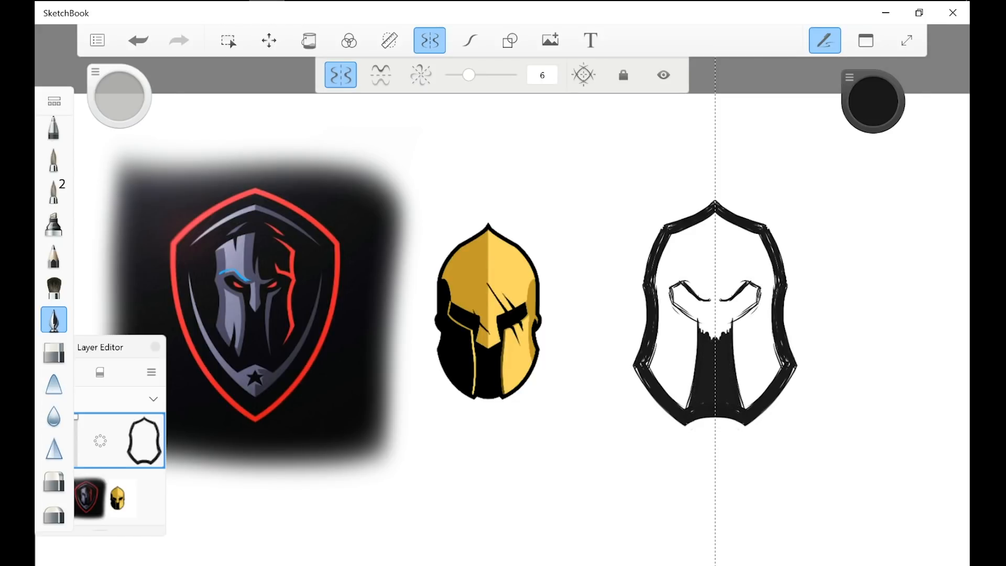
Step: Draw the mirrored nose guard ending in a point and fill black from the mouth gap up to the eye openings
{"action": "scroll", "coordinate": [726, 296], "scroll_direction": "up", "scroll_amount": 6}
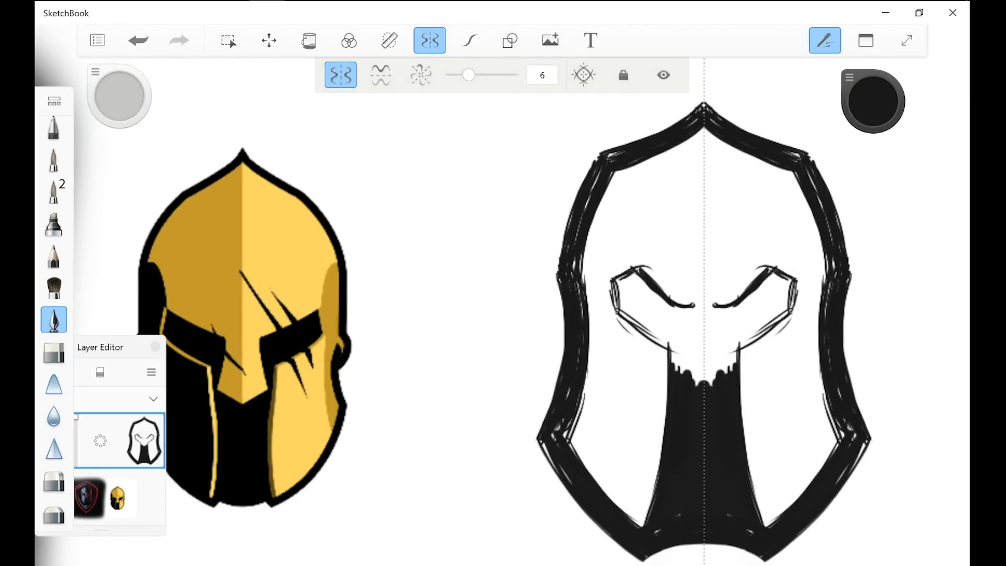
{"action": "mouse_move", "coordinate": [694, 306]}
{"action": "left_mouse_down"}
{"action": "mouse_move", "coordinate": [686, 352]}
{"action": "mouse_move", "coordinate": [702, 381]}
{"action": "left_mouse_up"}
{"action": "left_click_drag", "start_coordinate": [683, 362], "coordinate": [702, 382]}
{"action": "mouse_move", "coordinate": [690, 339]}
{"action": "left_mouse_down"}
{"action": "mouse_move", "coordinate": [685, 363]}
{"action": "mouse_move", "coordinate": [687, 314]}
{"action": "left_mouse_up"}
{"action": "left_click_drag", "start_coordinate": [687, 354], "coordinate": [682, 363]}
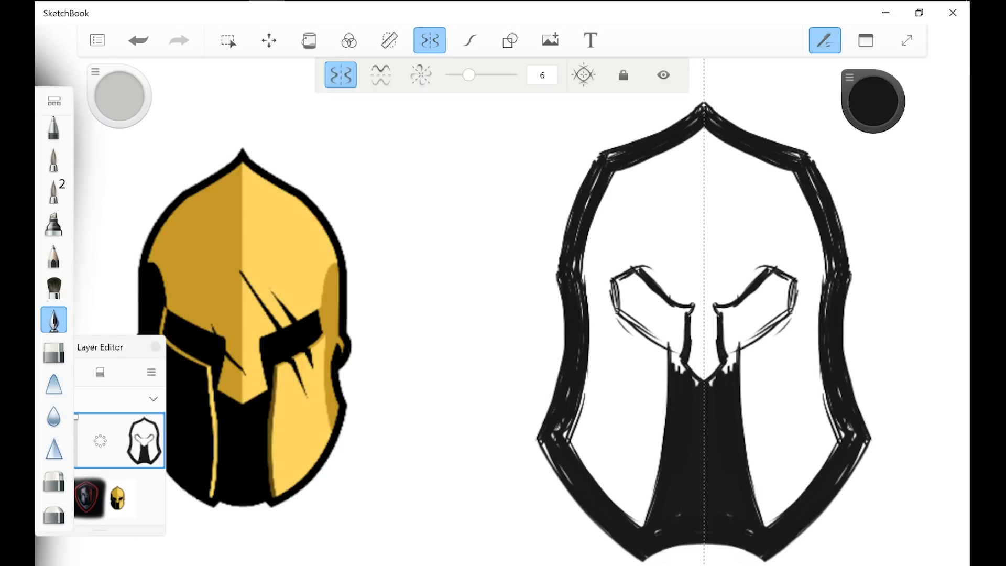
{"action": "mouse_move", "coordinate": [681, 320]}
{"action": "left_mouse_down"}
{"action": "mouse_move", "coordinate": [680, 372]}
{"action": "mouse_move", "coordinate": [679, 316]}
{"action": "mouse_move", "coordinate": [671, 363]}
{"action": "left_mouse_up"}
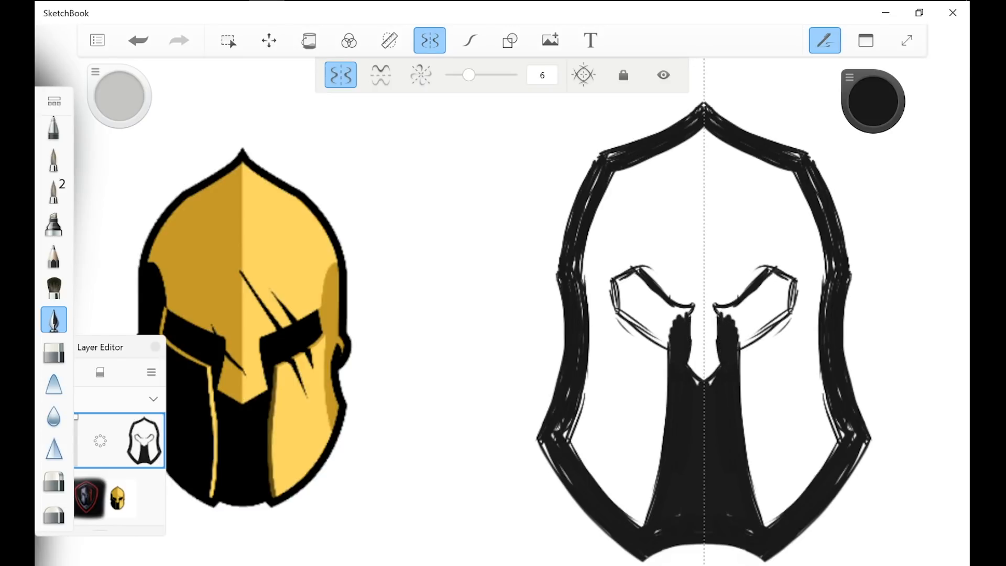
{"action": "left_click_drag", "start_coordinate": [682, 316], "coordinate": [689, 309]}
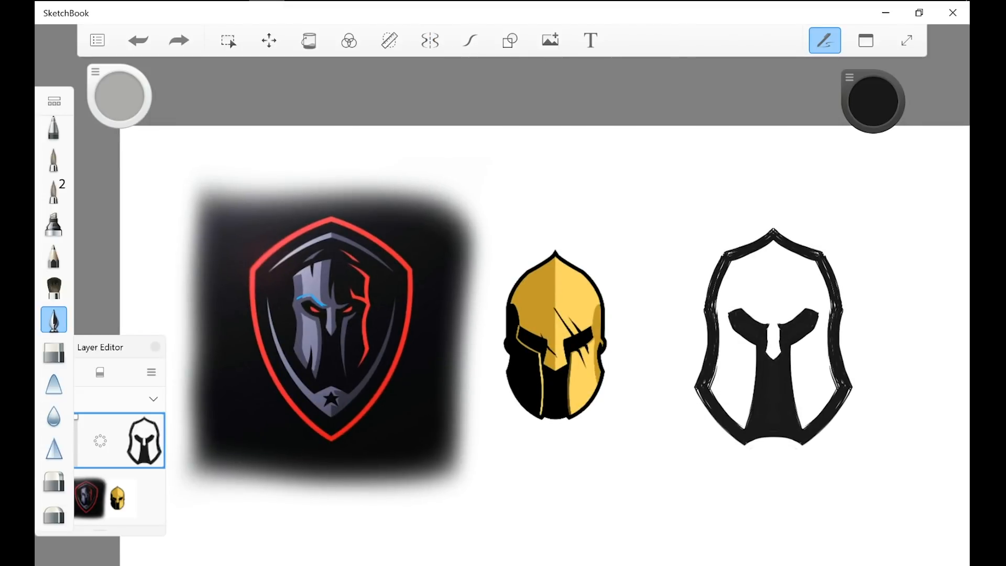
Step: Trace the shield face's right cheek guard in white and undo the line along its left edge
{"action": "mouse_move", "coordinate": [388, 205]}
{"action": "left_mouse_down"}
{"action": "mouse_move", "coordinate": [269, 444]}
{"action": "mouse_move", "coordinate": [251, 351]}
{"action": "left_mouse_up"}
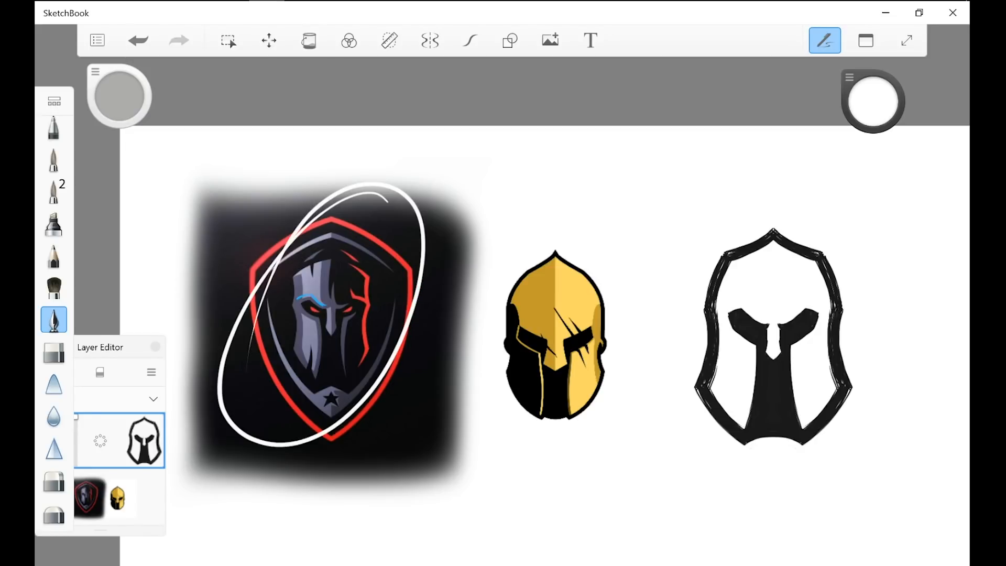
{"action": "key", "text": "ctrl+z"}
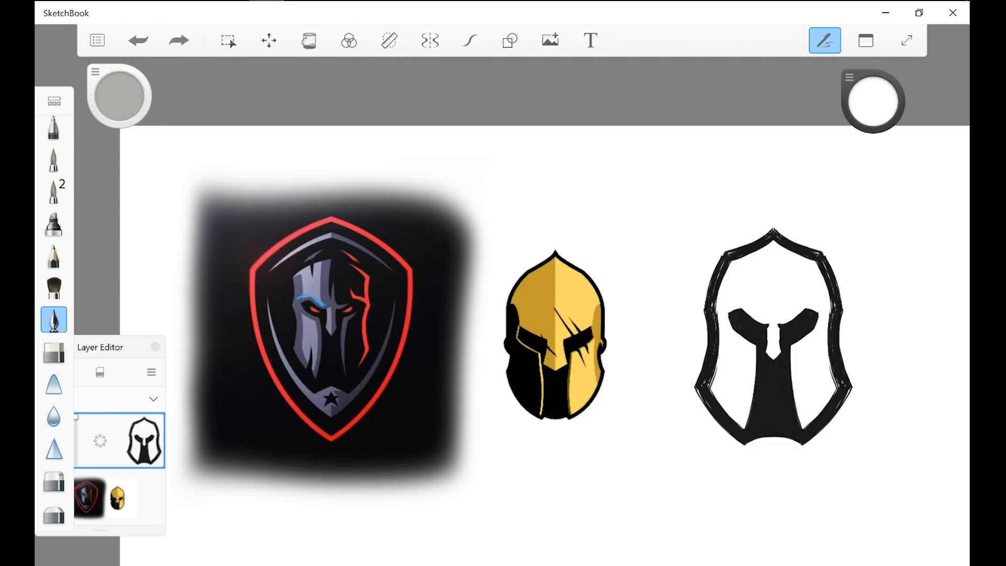
{"action": "scroll", "coordinate": [475, 314], "scroll_direction": "up", "scroll_amount": 5}
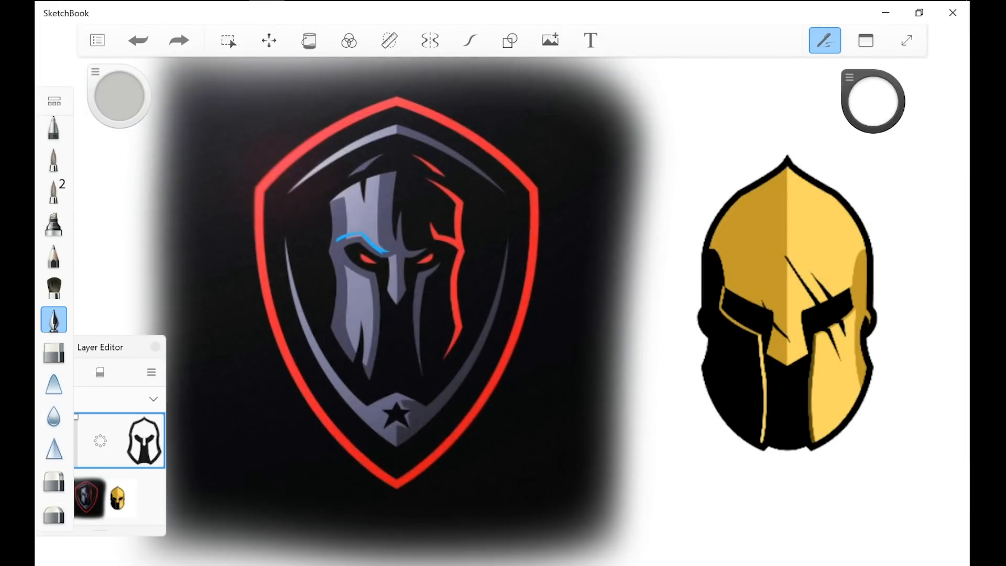
{"action": "left_click_drag", "start_coordinate": [423, 286], "coordinate": [422, 361]}
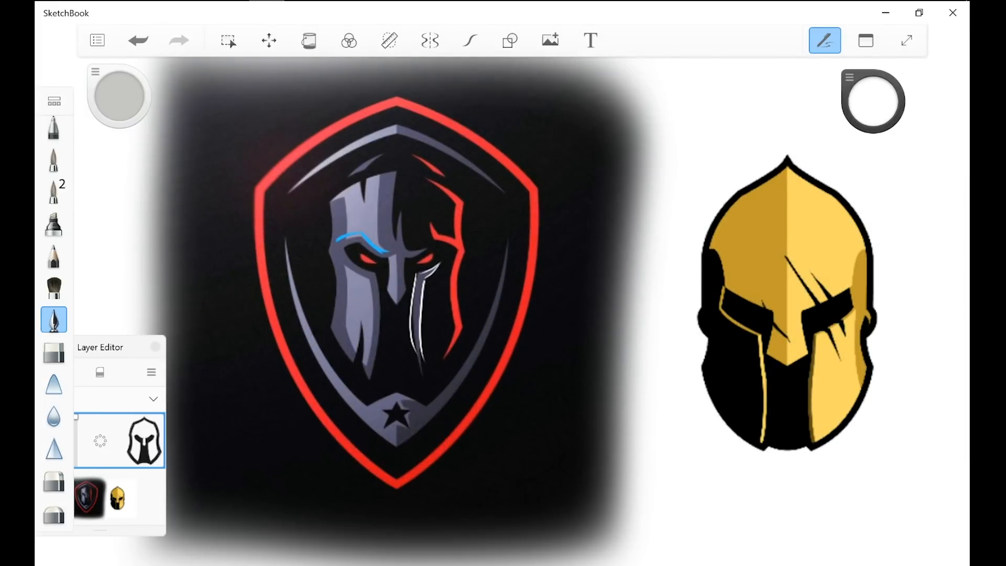
{"action": "key", "text": "ctrl+z"}
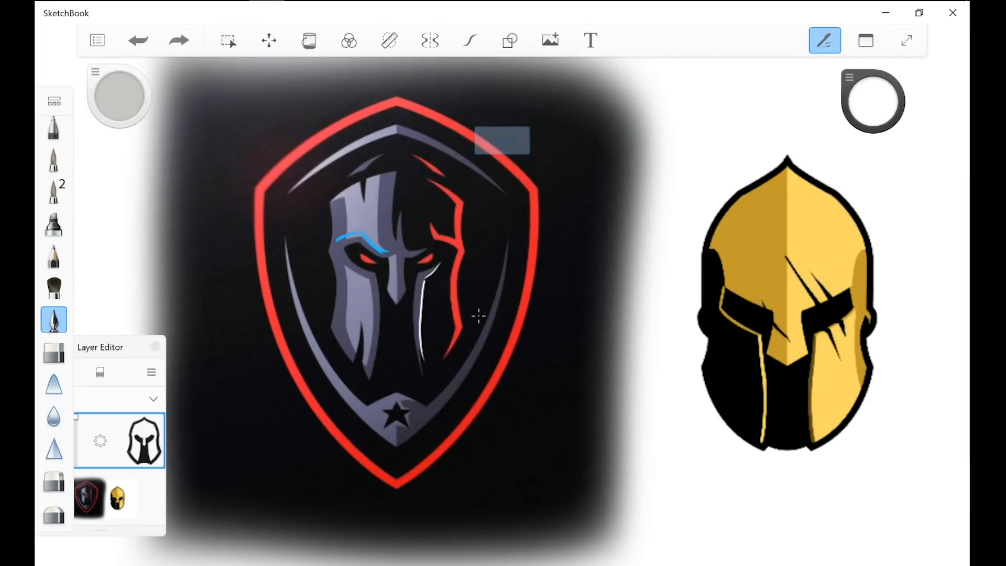
Step: Trace the forehead and right brow lines of the shield face in white and undo them
{"action": "mouse_move", "coordinate": [393, 178]}
{"action": "left_mouse_down"}
{"action": "mouse_move", "coordinate": [396, 244]}
{"action": "mouse_move", "coordinate": [425, 253]}
{"action": "left_mouse_up"}
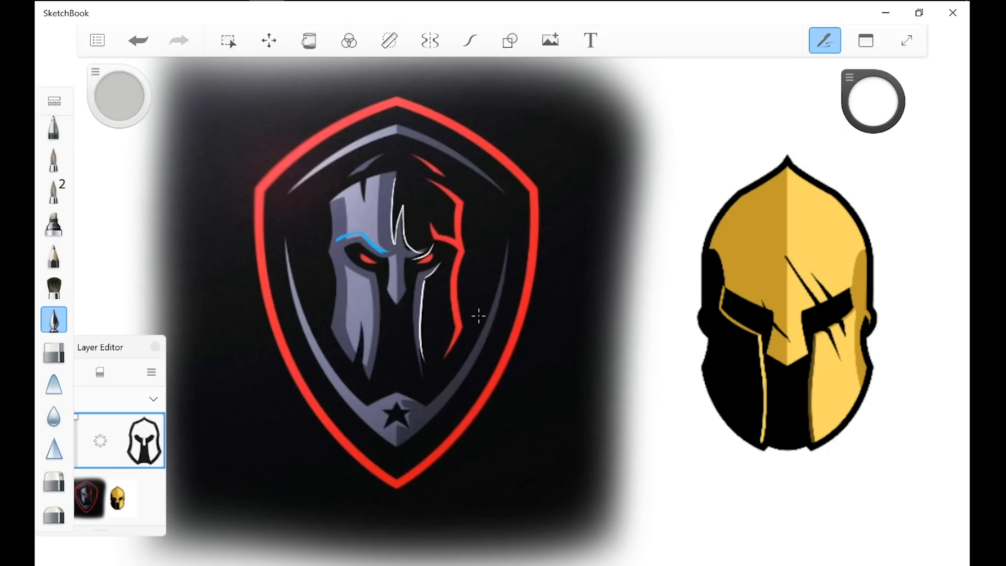
{"action": "key", "text": "ctrl+z"}
{"action": "key", "text": "ctrl+z"}
{"action": "key", "text": "ctrl+z"}
Step: Draw a white centre line down the golden helmet and undo it
{"action": "left_click_drag", "start_coordinate": [788, 157], "coordinate": [789, 411]}
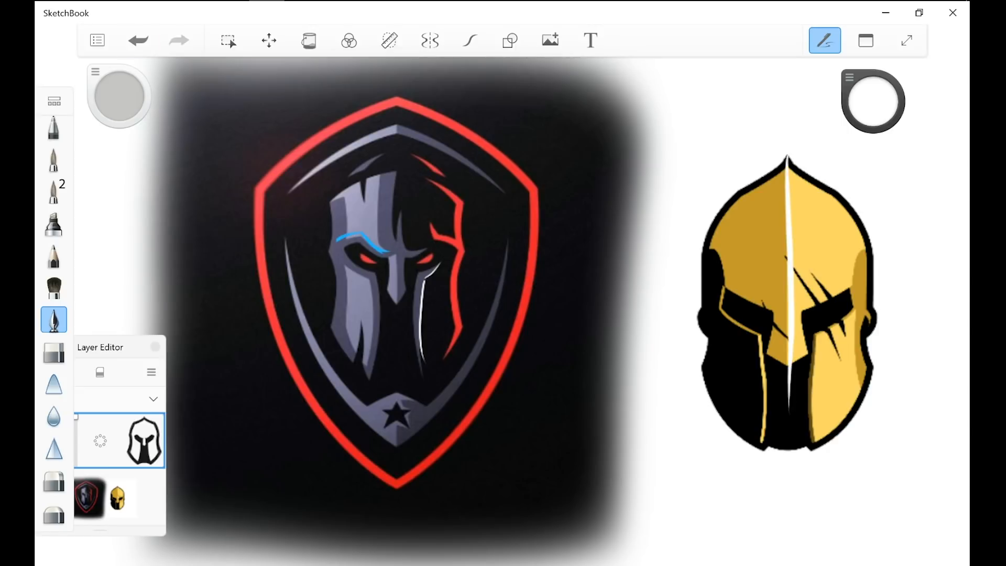
{"action": "left_click_drag", "start_coordinate": [629, 294], "coordinate": [466, 299]}
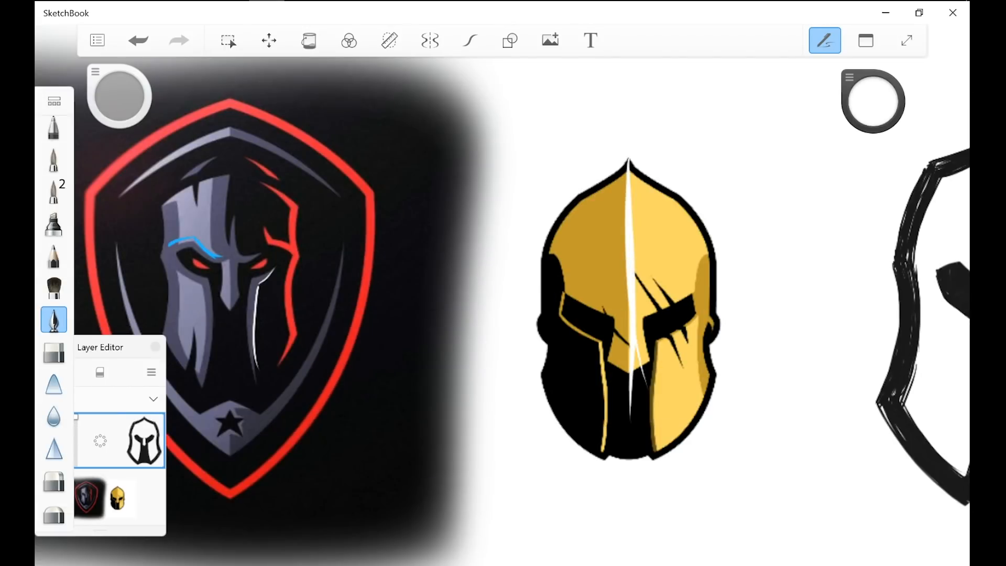
{"action": "key", "text": "ctrl+z"}
{"action": "scroll", "coordinate": [476, 314], "scroll_direction": "down", "scroll_amount": 5}
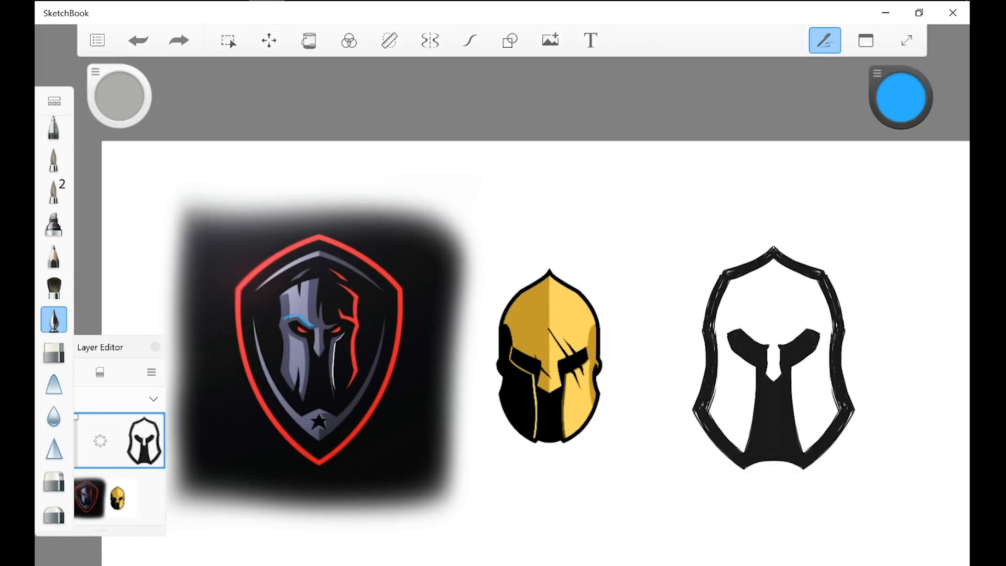
Step: Draw a blue centre line down the golden helmet's face and undo it
{"action": "left_click_drag", "start_coordinate": [550, 316], "coordinate": [549, 433]}
{"action": "key", "text": "ctrl+z"}
{"action": "scroll", "coordinate": [475, 319], "scroll_direction": "up", "scroll_amount": 1}
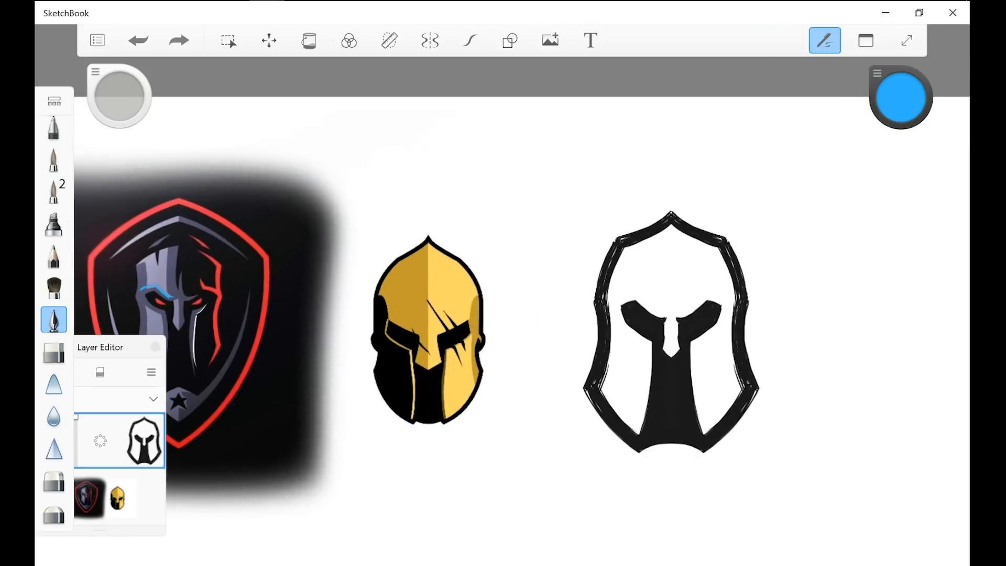
Step: Pick black from the helmet sketch and draw strokes pointing at the upper right edge of the shield logo
{"action": "left_click", "coordinate": [608, 278], "text": "alt"}
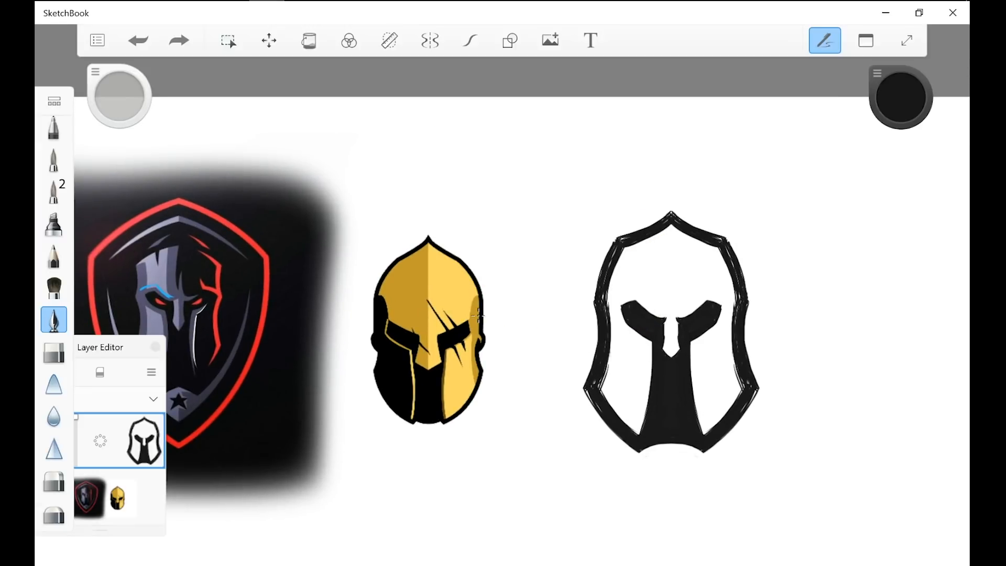
{"action": "left_click_drag", "start_coordinate": [332, 118], "coordinate": [260, 202]}
{"action": "left_click_drag", "start_coordinate": [251, 170], "coordinate": [239, 204]}
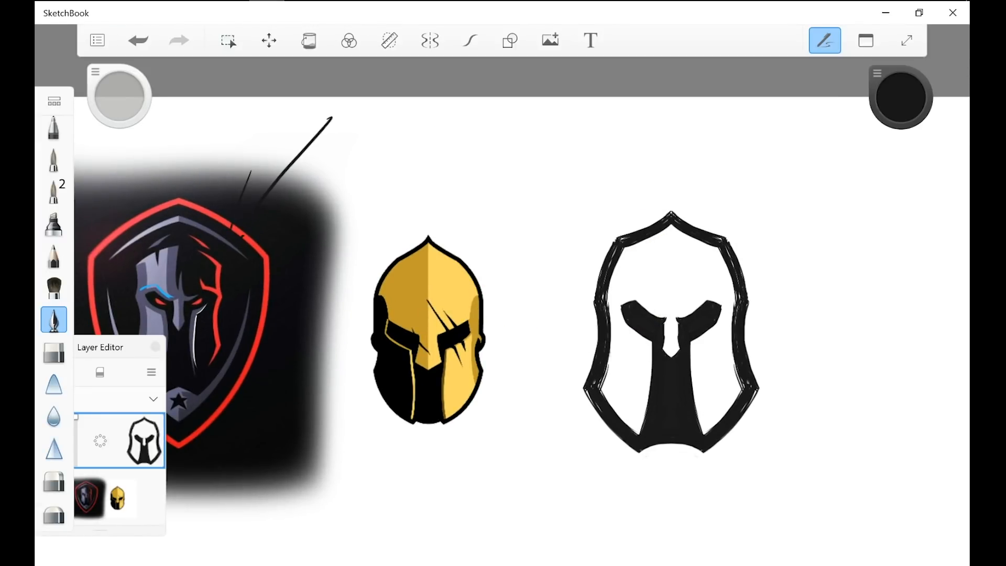
Step: Draw the inner edge of the new helmet's left cheek guard in black, from under the eye to the chin
{"action": "scroll", "coordinate": [478, 315], "scroll_direction": "up", "scroll_amount": 2}
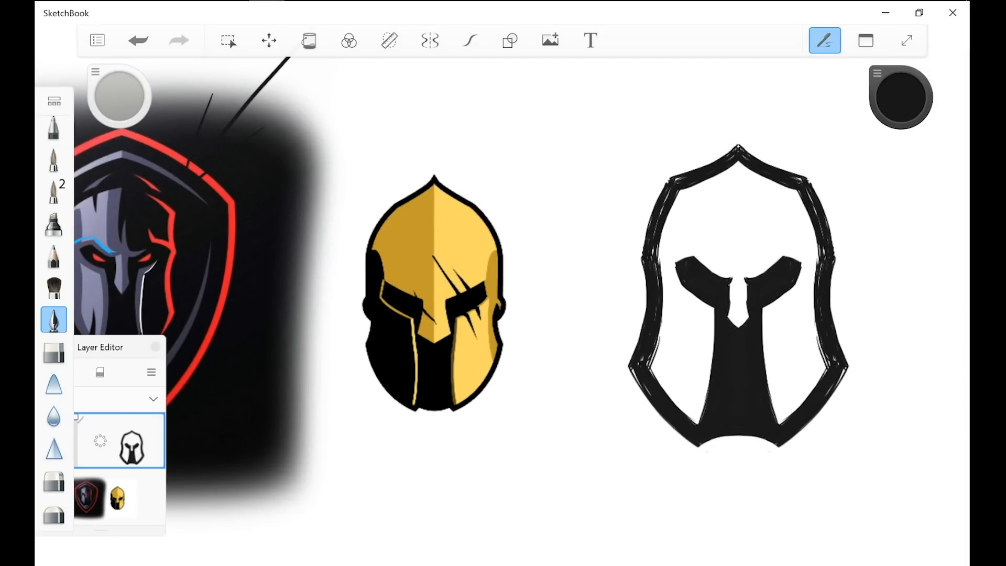
{"action": "scroll", "coordinate": [842, 289], "scroll_direction": "up", "scroll_amount": 3}
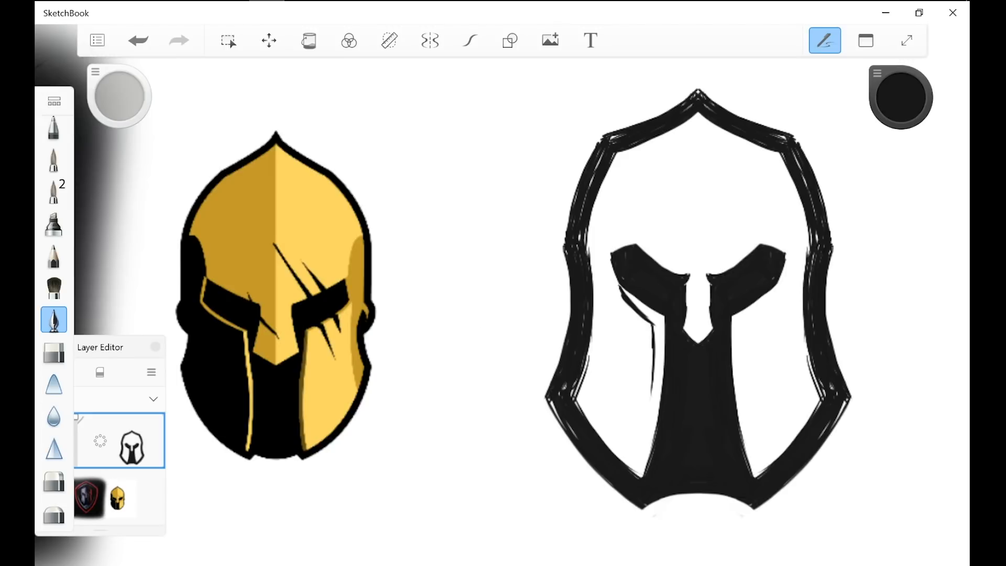
{"action": "left_click_drag", "start_coordinate": [654, 347], "coordinate": [640, 479]}
{"action": "left_click_drag", "start_coordinate": [644, 432], "coordinate": [635, 474]}
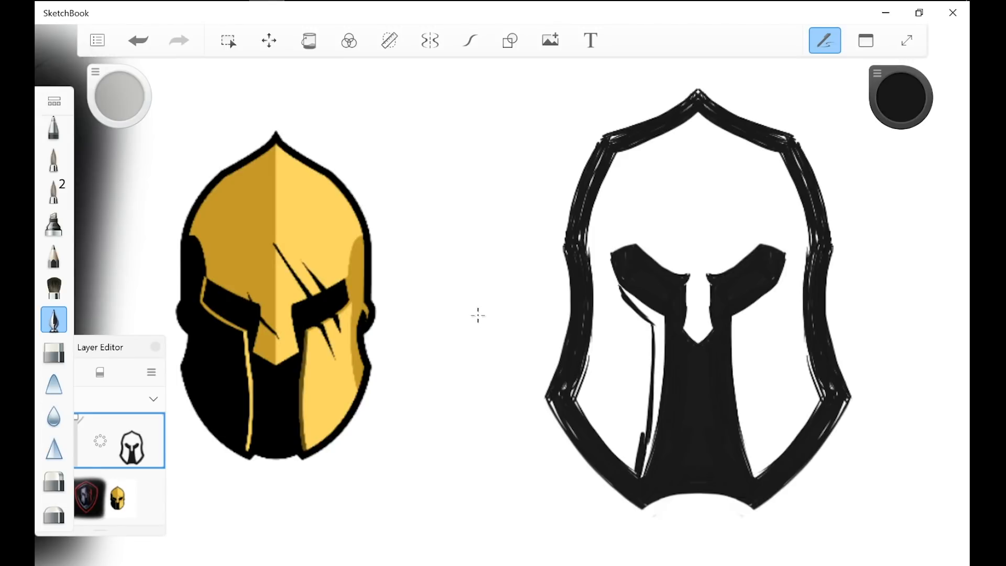
Step: Fill the new helmet's left cheek solid black out to the outline and undo the fill
{"action": "mouse_move", "coordinate": [597, 431]}
{"action": "left_mouse_down"}
{"action": "mouse_move", "coordinate": [578, 390]}
{"action": "mouse_move", "coordinate": [602, 311]}
{"action": "mouse_move", "coordinate": [594, 235]}
{"action": "mouse_move", "coordinate": [623, 334]}
{"action": "left_mouse_up"}
{"action": "left_click_drag", "start_coordinate": [623, 334], "coordinate": [603, 243]}
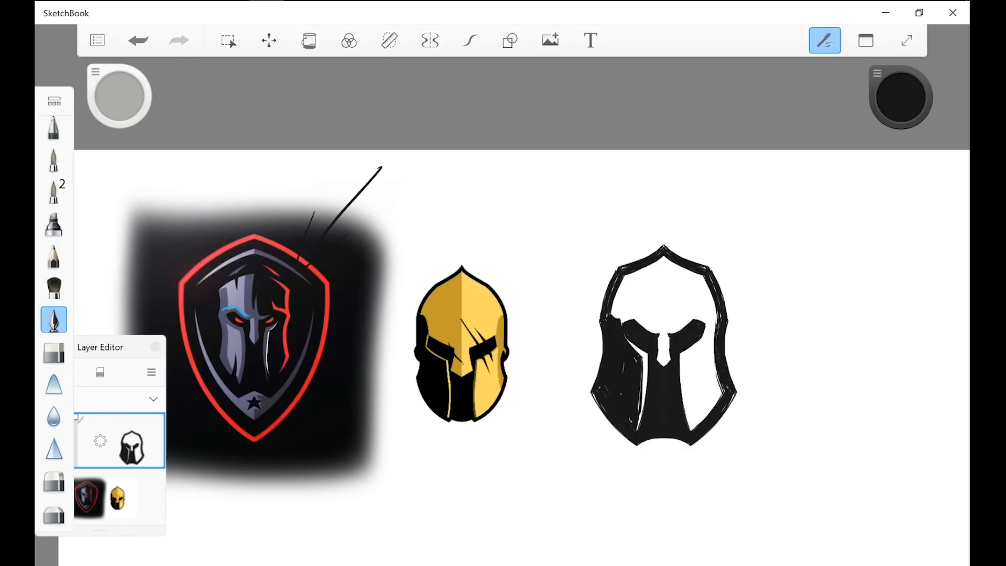
{"action": "scroll", "coordinate": [626, 447], "scroll_direction": "up", "scroll_amount": 4}
{"action": "scroll", "coordinate": [625, 322], "scroll_direction": "up", "scroll_amount": 3}
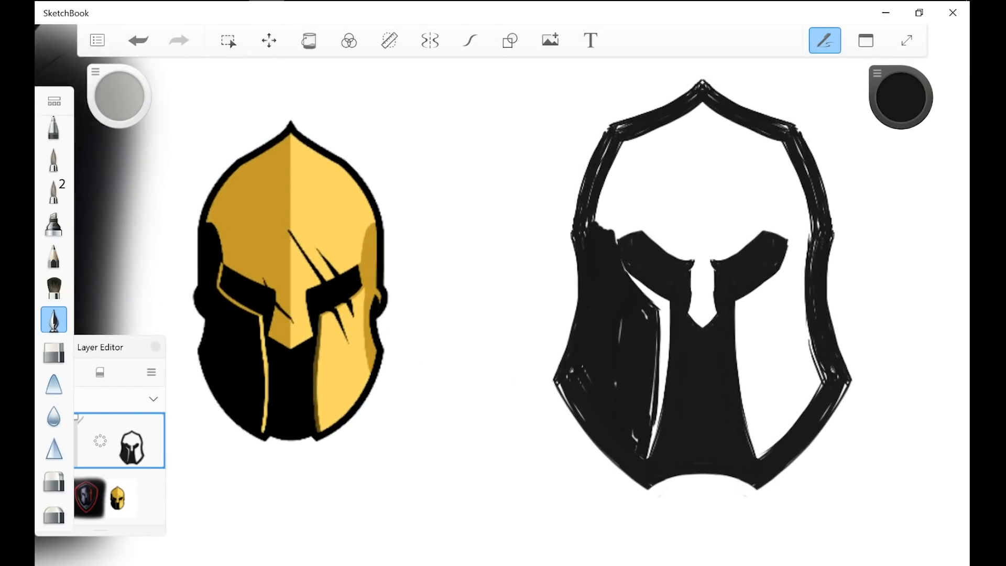
{"action": "key", "text": "ctrl+z"}
{"action": "key", "text": "ctrl+z"}
{"action": "key", "text": "ctrl+z"}
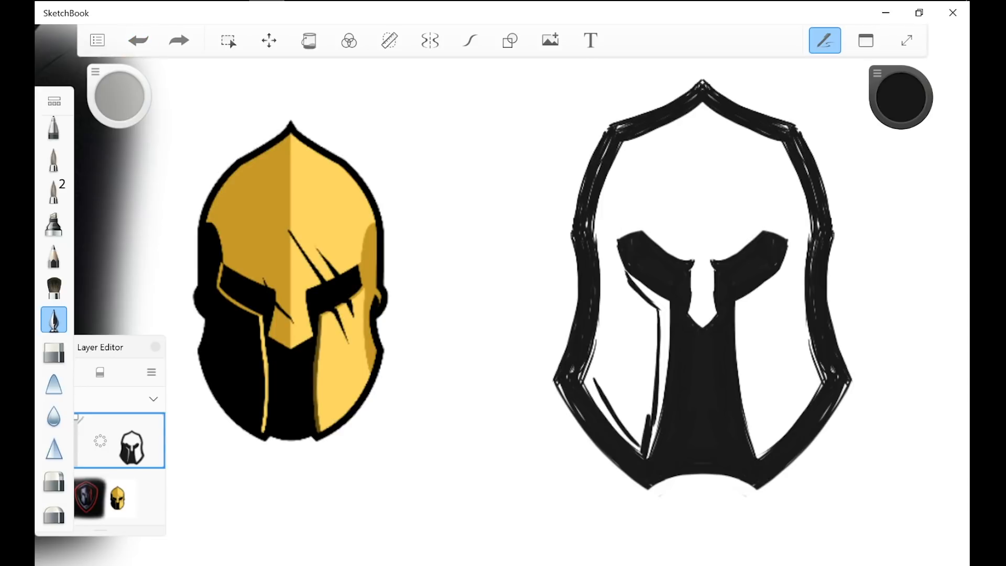
Step: Draw a black inner contour up the new helmet's left side from cheek to forehead, leaving a thin white gap inside the outline
{"action": "left_click_drag", "start_coordinate": [607, 295], "coordinate": [596, 366]}
{"action": "left_click_drag", "start_coordinate": [608, 289], "coordinate": [594, 376]}
{"action": "mouse_move", "coordinate": [592, 379]}
{"action": "left_mouse_down"}
{"action": "mouse_move", "coordinate": [606, 326]}
{"action": "mouse_move", "coordinate": [604, 231]}
{"action": "left_mouse_up"}
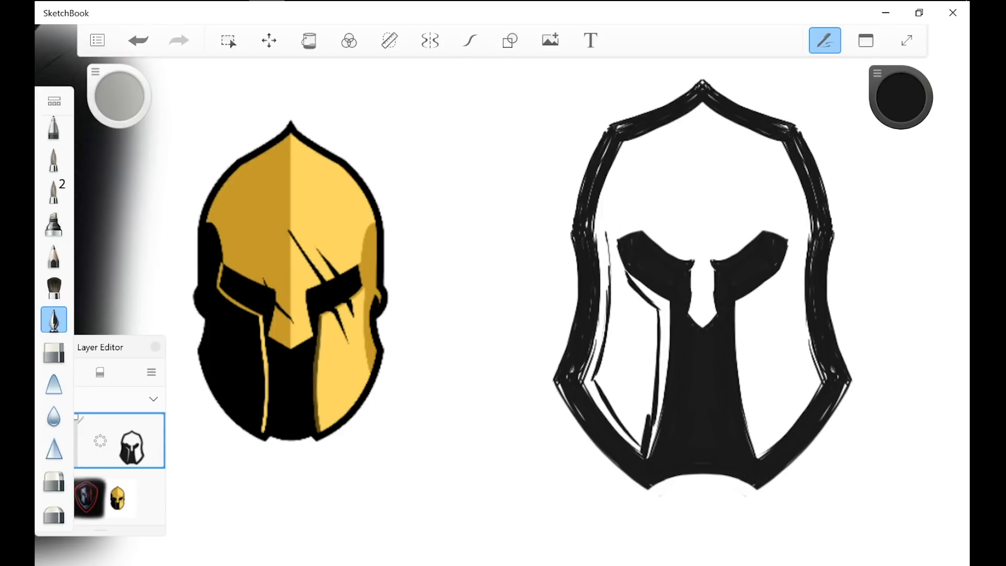
{"action": "mouse_move", "coordinate": [611, 279]}
{"action": "left_mouse_down"}
{"action": "mouse_move", "coordinate": [602, 223]}
{"action": "mouse_move", "coordinate": [621, 160]}
{"action": "left_mouse_up"}
{"action": "left_click_drag", "start_coordinate": [607, 226], "coordinate": [628, 147]}
Step: Fill the left cheek guard solid black within the inner contour, keeping the white strips on both sides
{"action": "mouse_move", "coordinate": [611, 197]}
{"action": "left_mouse_down"}
{"action": "mouse_move", "coordinate": [652, 131]}
{"action": "mouse_move", "coordinate": [605, 225]}
{"action": "mouse_move", "coordinate": [652, 450]}
{"action": "left_mouse_up"}
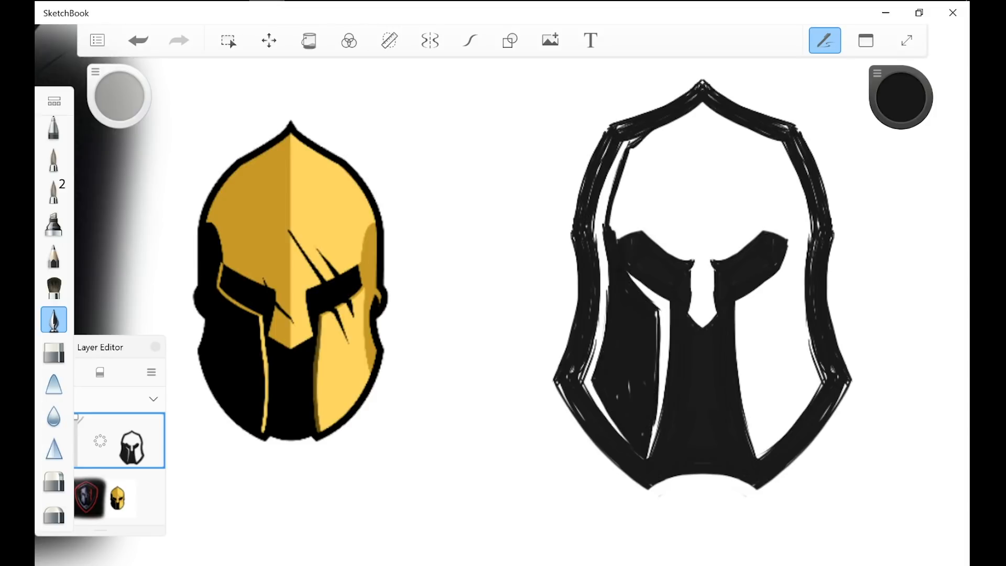
{"action": "left_click_drag", "start_coordinate": [658, 311], "coordinate": [655, 348]}
{"action": "scroll", "coordinate": [478, 314], "scroll_direction": "down", "scroll_amount": 5}
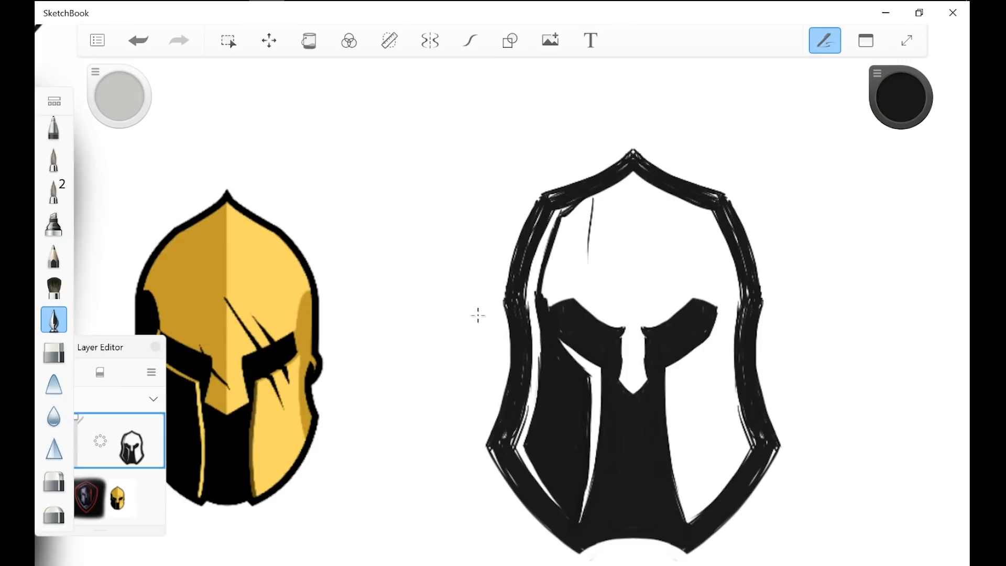
Step: Draw a shadow edge down the new helmet's left forehead, curving to a point above the left eye
{"action": "scroll", "coordinate": [478, 314], "scroll_direction": "up", "scroll_amount": 1}
{"action": "scroll", "coordinate": [478, 315], "scroll_direction": "down", "scroll_amount": 1}
{"action": "scroll", "coordinate": [478, 315], "scroll_direction": "down", "scroll_amount": 3}
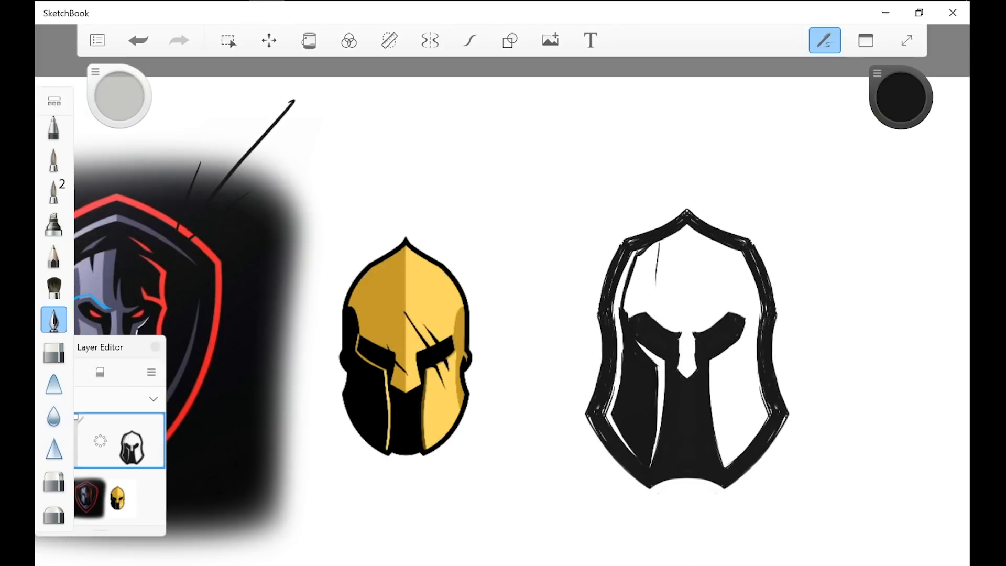
{"action": "left_click_drag", "start_coordinate": [360, 271], "coordinate": [390, 360]}
{"action": "key", "text": "ctrl+z"}
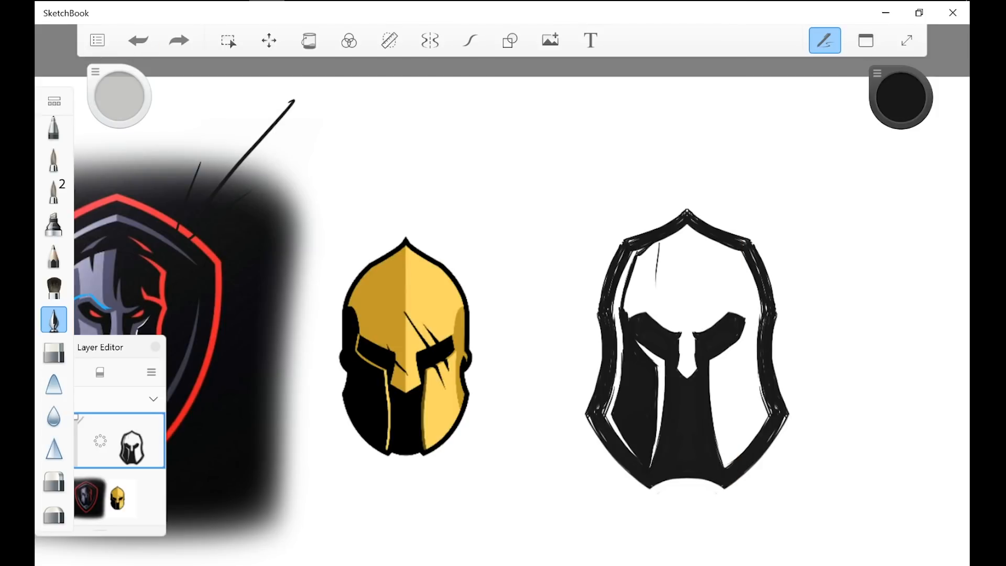
{"action": "left_click_drag", "start_coordinate": [656, 244], "coordinate": [657, 296]}
{"action": "left_click_drag", "start_coordinate": [658, 246], "coordinate": [658, 299]}
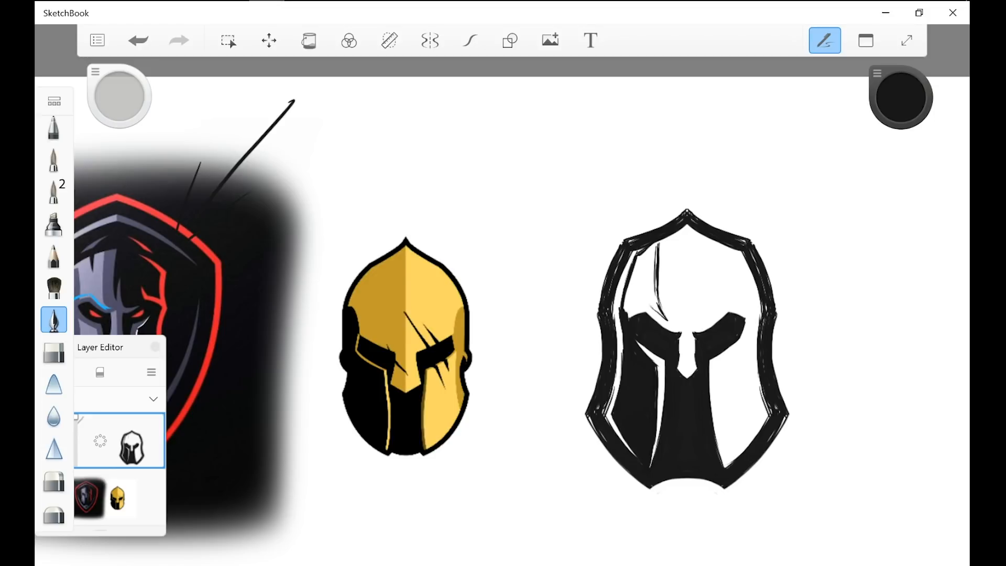
Step: Paint the lower part of the left forehead shadow black, joining it to the left eye
{"action": "mouse_move", "coordinate": [629, 317]}
{"action": "left_mouse_down"}
{"action": "mouse_move", "coordinate": [631, 288]}
{"action": "mouse_move", "coordinate": [643, 285]}
{"action": "left_mouse_up"}
{"action": "scroll", "coordinate": [657, 309], "scroll_direction": "up", "scroll_amount": 5}
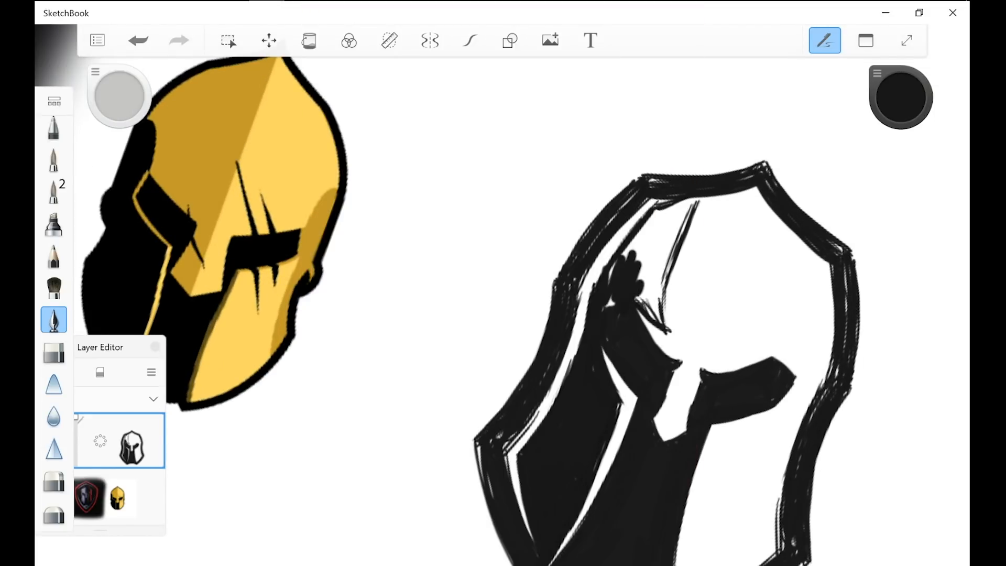
{"action": "left_click_drag", "start_coordinate": [607, 306], "coordinate": [613, 298]}
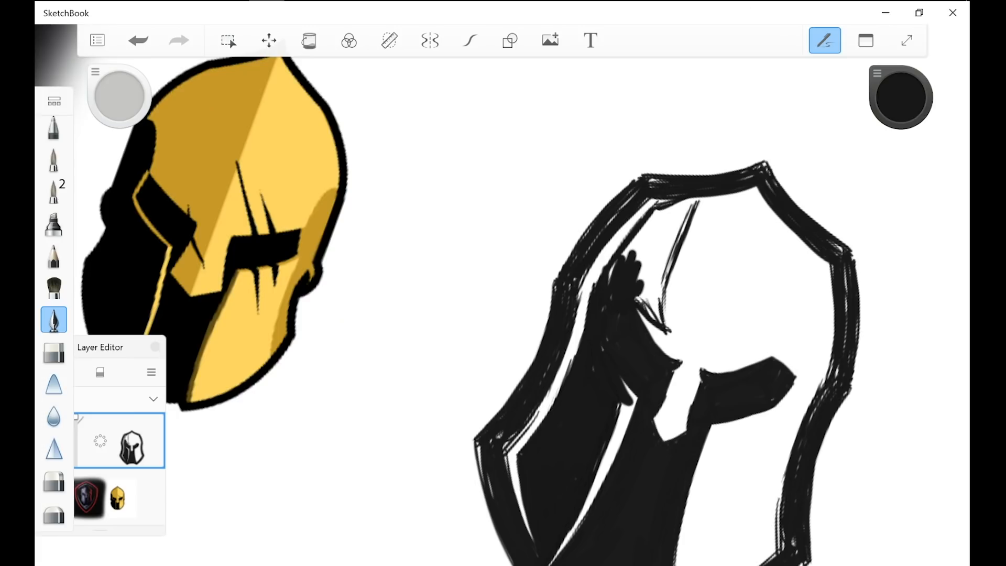
Step: Paint black over the white strip along the left cheek guard's inner edge and undo it
{"action": "left_click_drag", "start_coordinate": [633, 390], "coordinate": [563, 542]}
{"action": "scroll", "coordinate": [628, 314], "scroll_direction": "down", "scroll_amount": 5}
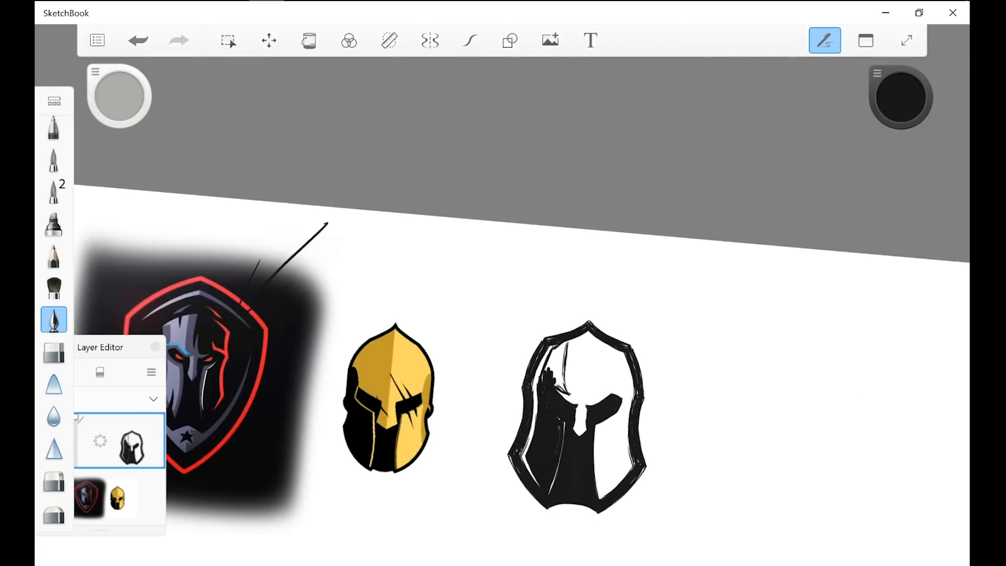
{"action": "scroll", "coordinate": [629, 314], "scroll_direction": "up", "scroll_amount": 3}
{"action": "key", "text": "ctrl+z"}
{"action": "key", "text": "ctrl+z"}
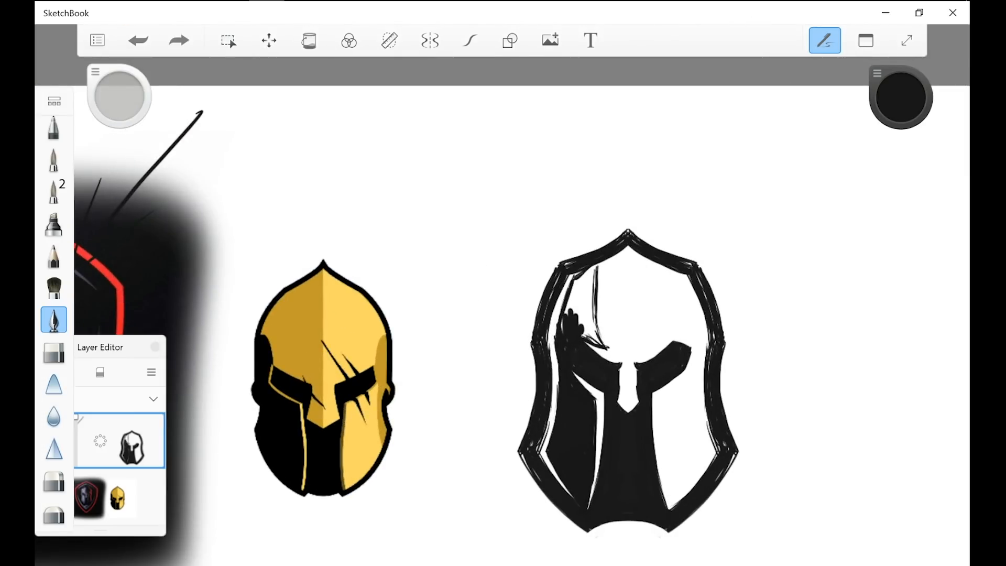
Step: Fill the rest of the left forehead shadow solid black up to the top outline
{"action": "scroll", "coordinate": [590, 325], "scroll_direction": "up", "scroll_amount": 5}
{"action": "mouse_move", "coordinate": [574, 322]}
{"action": "left_mouse_down"}
{"action": "mouse_move", "coordinate": [576, 354]}
{"action": "mouse_move", "coordinate": [623, 372]}
{"action": "left_mouse_up"}
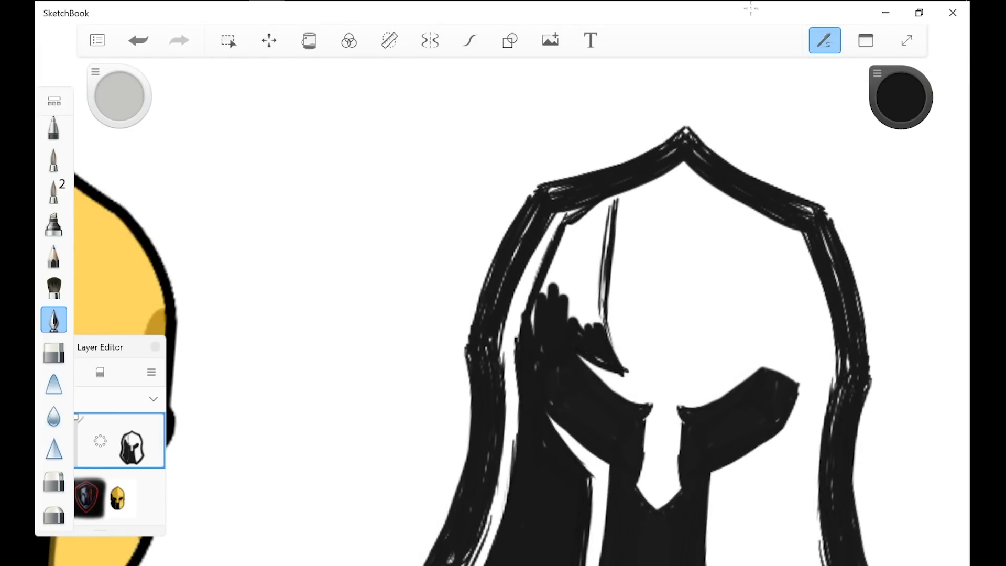
{"action": "mouse_move", "coordinate": [602, 199]}
{"action": "left_mouse_down"}
{"action": "mouse_move", "coordinate": [571, 230]}
{"action": "mouse_move", "coordinate": [552, 288]}
{"action": "left_mouse_up"}
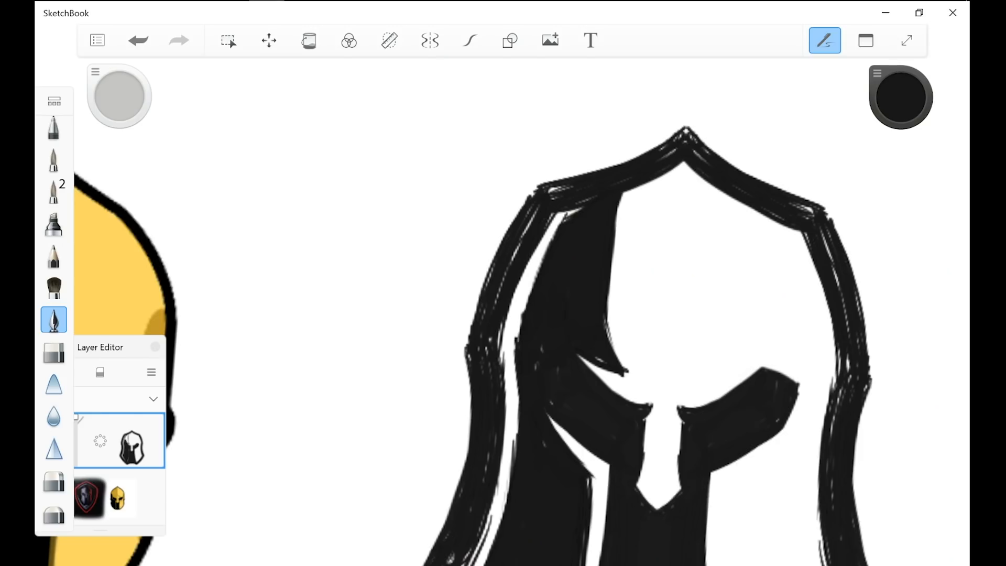
Step: Erase along the inner edge of the forehead shadow to give it a smoother inward curve
{"action": "scroll", "coordinate": [546, 357], "scroll_direction": "down", "scroll_amount": 5}
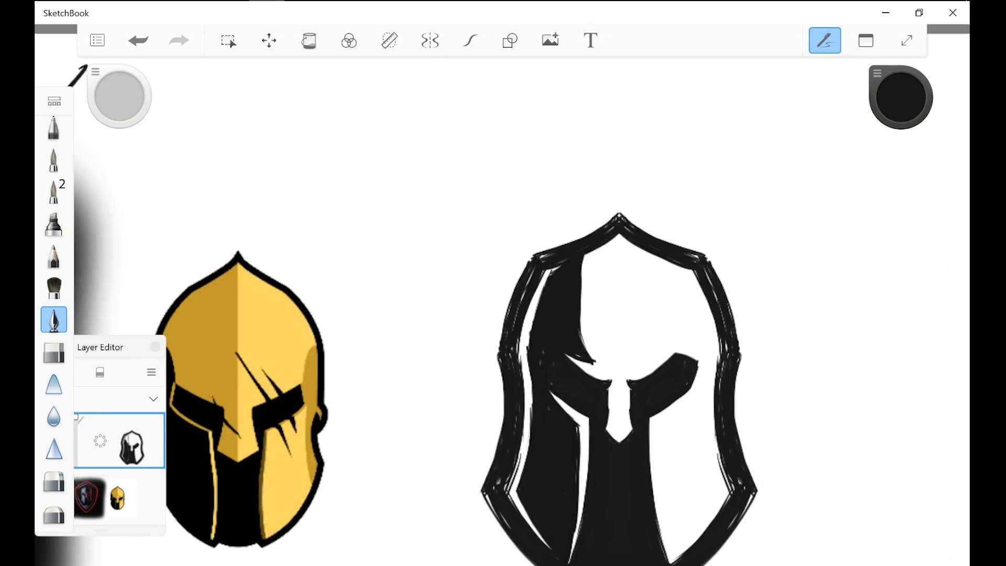
{"action": "scroll", "coordinate": [757, 534], "scroll_direction": "up", "scroll_amount": 2}
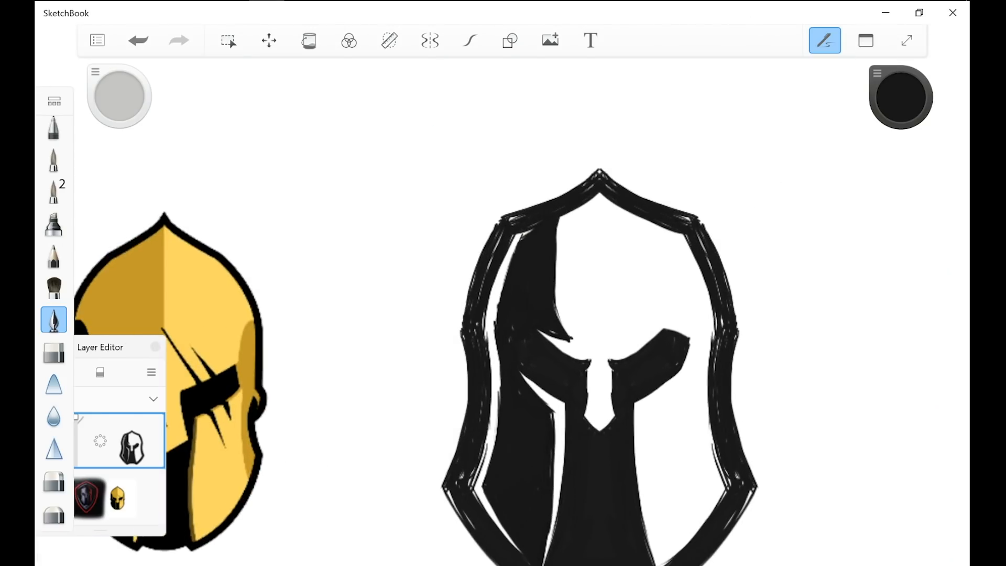
{"action": "left_click", "coordinate": [54, 351]}
{"action": "left_click_drag", "start_coordinate": [559, 230], "coordinate": [557, 305]}
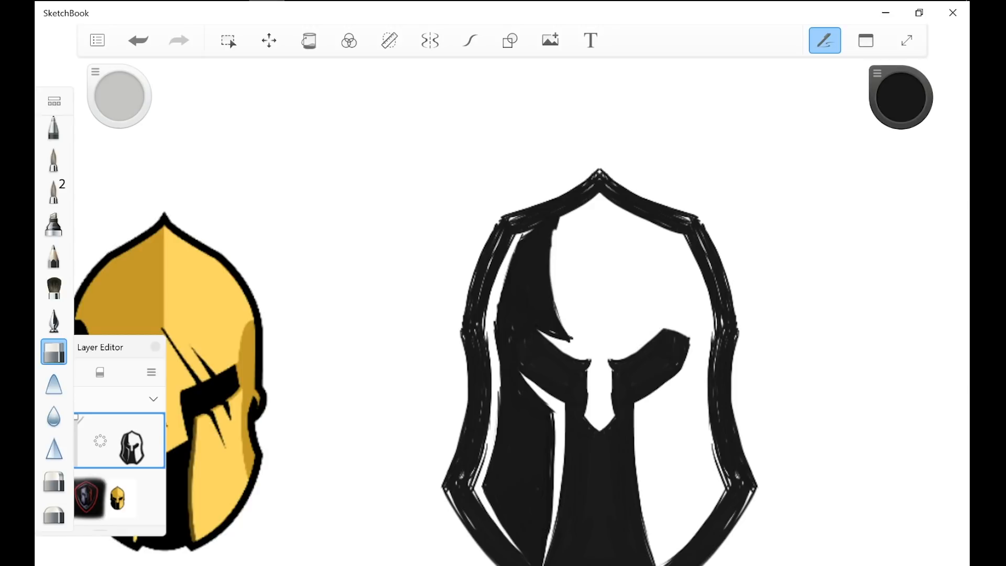
{"action": "left_click_drag", "start_coordinate": [556, 230], "coordinate": [553, 266]}
{"action": "scroll", "coordinate": [572, 340], "scroll_direction": "down", "scroll_amount": 6}
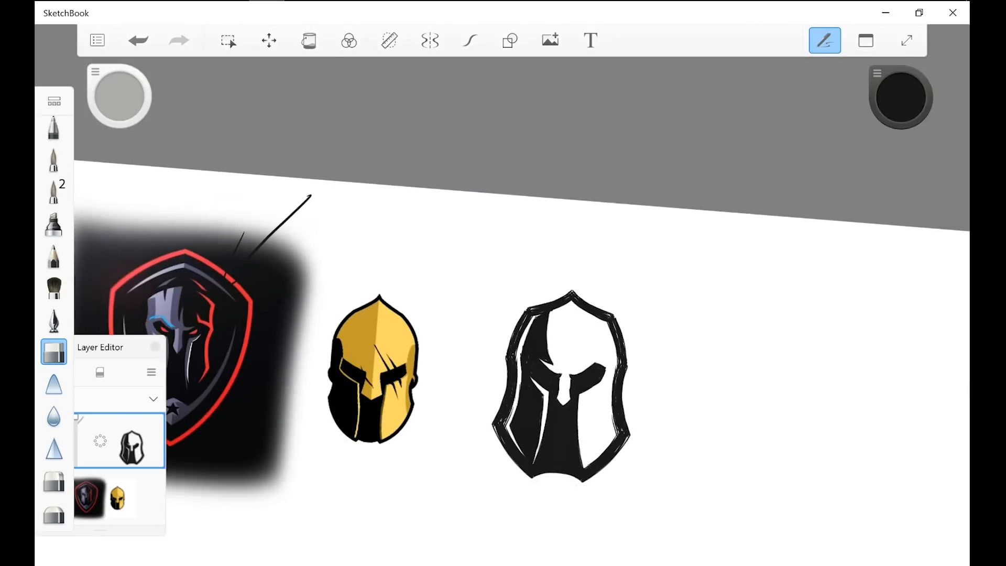
{"action": "scroll", "coordinate": [571, 339], "scroll_direction": "up", "scroll_amount": 2}
Step: Draw loose black pen curves around the new helmet's left side and undo them
{"action": "left_click", "coordinate": [54, 320]}
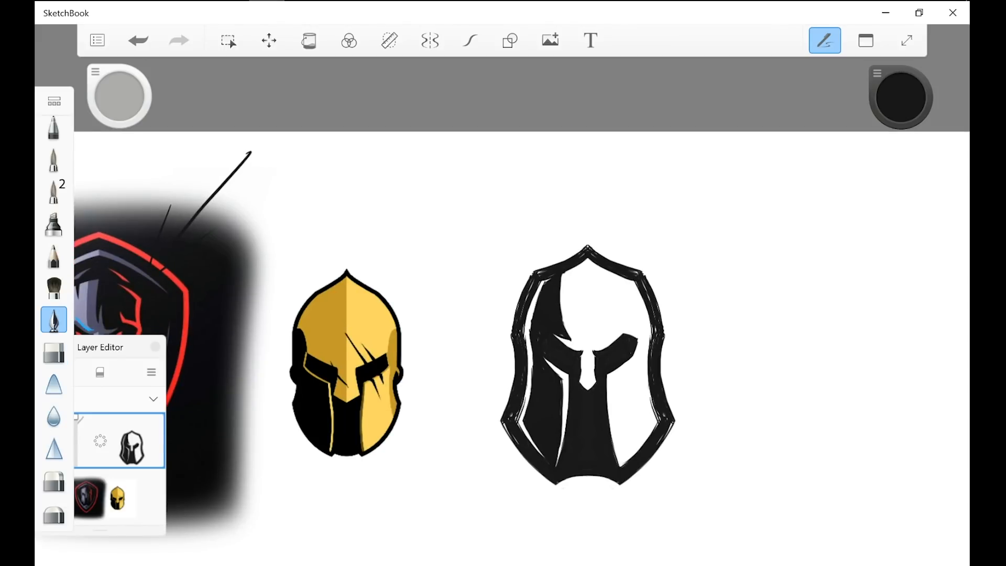
{"action": "scroll", "coordinate": [573, 419], "scroll_direction": "down", "scroll_amount": 5}
{"action": "scroll", "coordinate": [529, 419], "scroll_direction": "up", "scroll_amount": 3}
{"action": "mouse_move", "coordinate": [549, 270]}
{"action": "left_mouse_down"}
{"action": "mouse_move", "coordinate": [580, 472]}
{"action": "mouse_move", "coordinate": [592, 351]}
{"action": "left_mouse_up"}
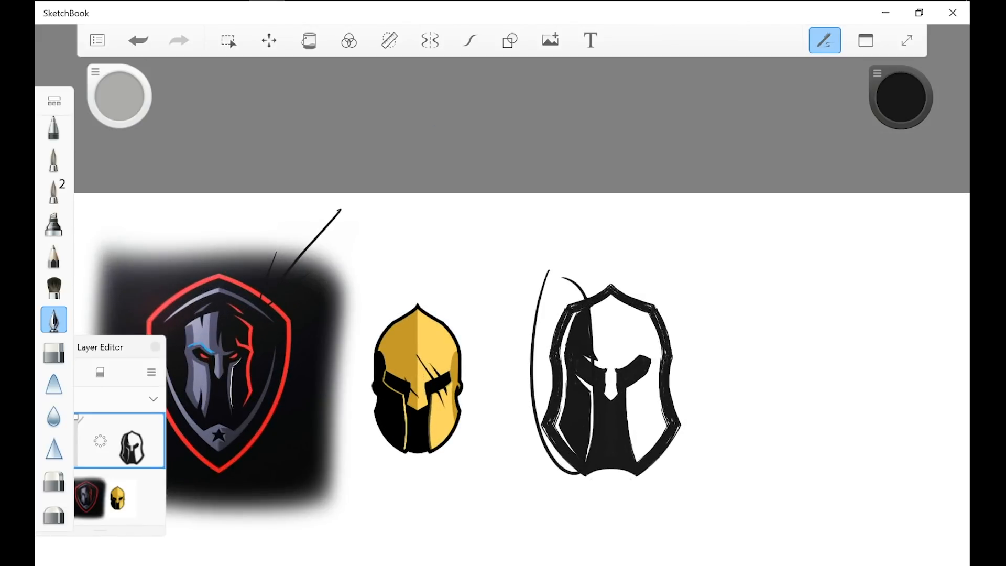
{"action": "key", "text": "ctrl+z"}
{"action": "key", "text": "ctrl+z"}
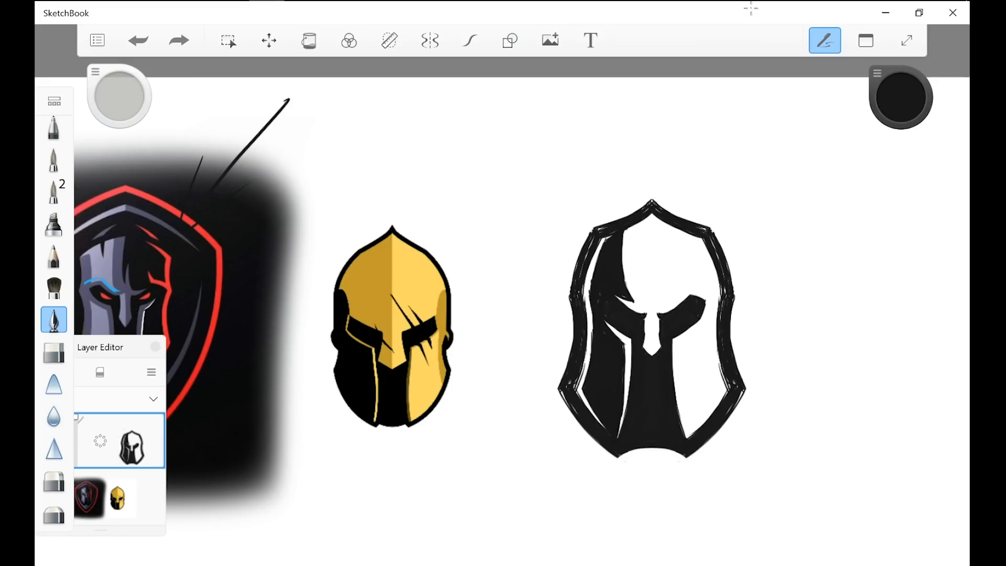
Step: Draw a black loop around the golden helmet and undo it
{"action": "scroll", "coordinate": [534, 400], "scroll_direction": "down", "scroll_amount": 7}
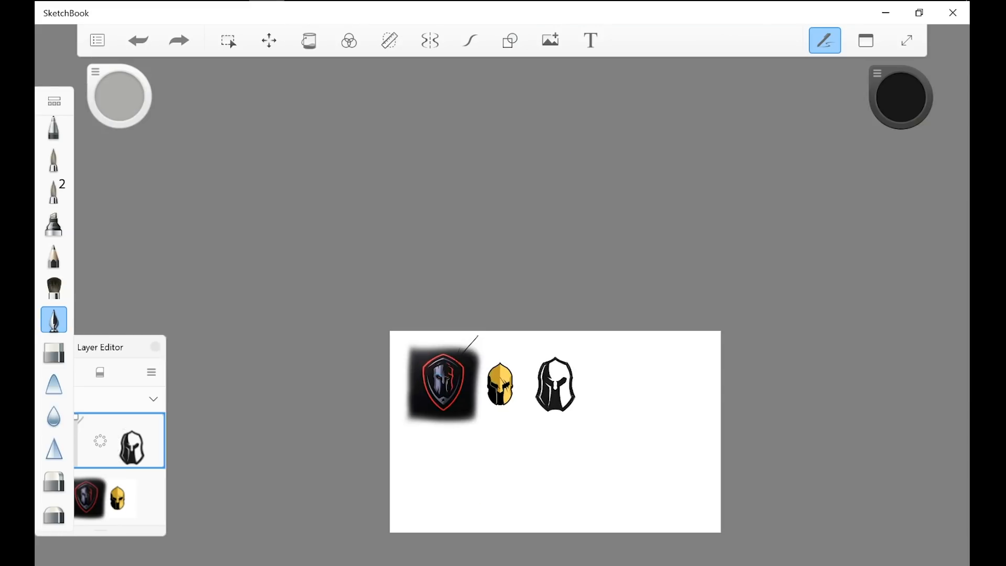
{"action": "mouse_move", "coordinate": [548, 343]}
{"action": "left_mouse_down"}
{"action": "mouse_move", "coordinate": [545, 443]}
{"action": "mouse_move", "coordinate": [563, 348]}
{"action": "mouse_move", "coordinate": [489, 372]}
{"action": "mouse_move", "coordinate": [515, 358]}
{"action": "left_mouse_up"}
{"action": "key", "text": "ctrl+z"}
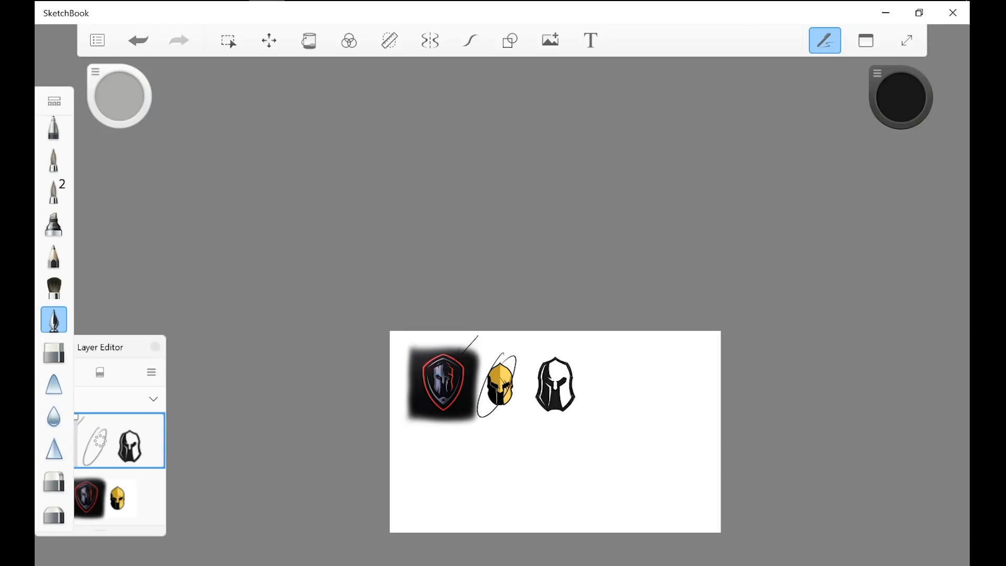
{"action": "key", "text": "ctrl+z"}
Step: Draw a loose black stroke beside the new helmet's right side and undo it
{"action": "scroll", "coordinate": [539, 411], "scroll_direction": "up", "scroll_amount": 10}
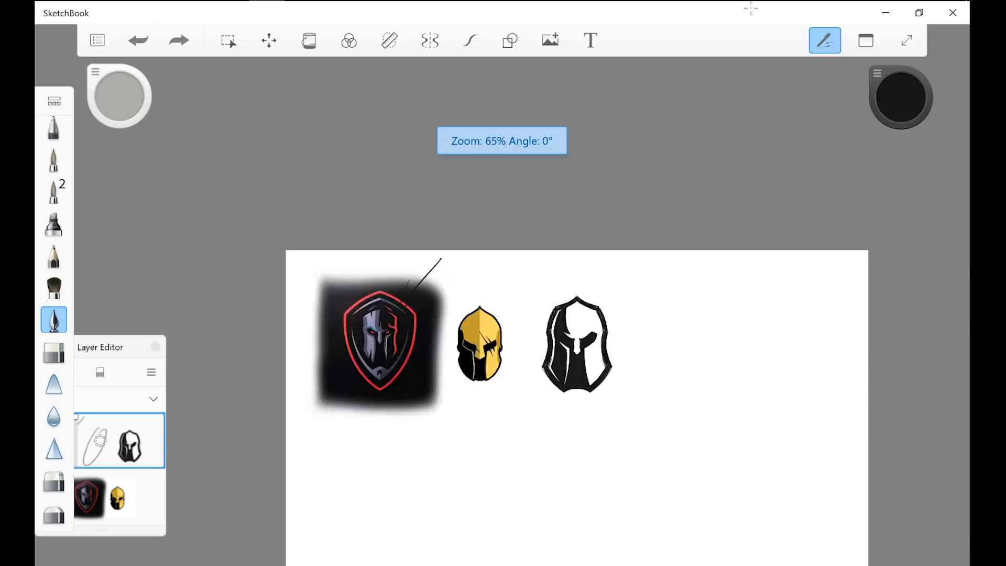
{"action": "left_click_drag", "start_coordinate": [667, 216], "coordinate": [677, 257]}
{"action": "scroll", "coordinate": [524, 210], "scroll_direction": "up", "scroll_amount": 1}
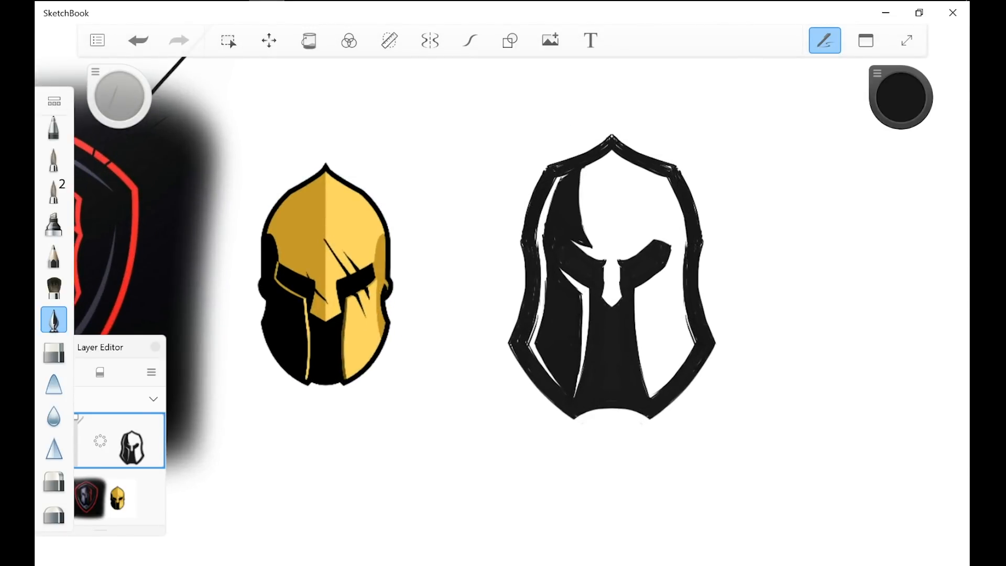
{"action": "scroll", "coordinate": [605, 362], "scroll_direction": "down", "scroll_amount": 3}
{"action": "scroll", "coordinate": [524, 283], "scroll_direction": "up", "scroll_amount": 2}
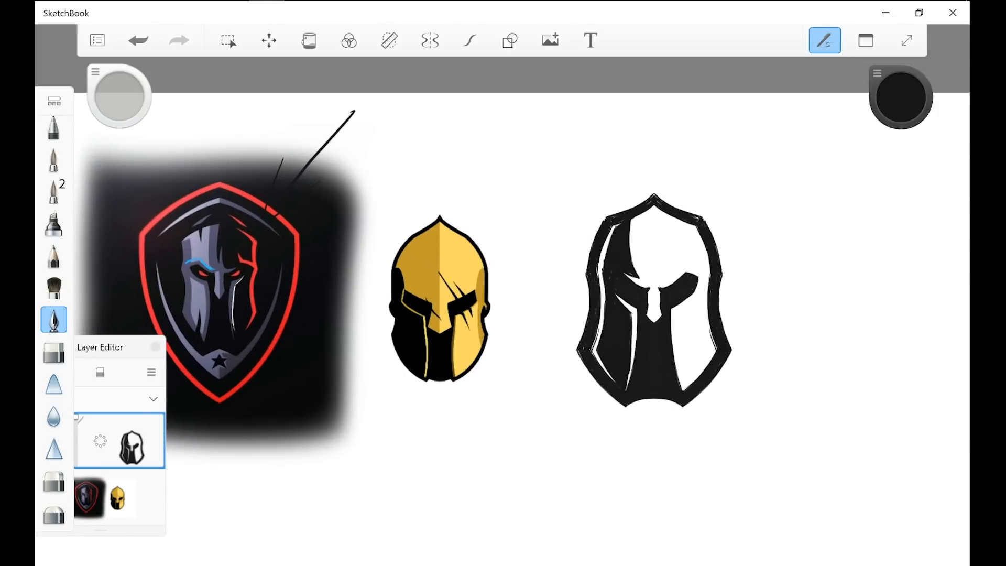
{"action": "mouse_move", "coordinate": [747, 153]}
{"action": "left_mouse_down"}
{"action": "mouse_move", "coordinate": [606, 494]}
{"action": "mouse_move", "coordinate": [783, 273]}
{"action": "left_mouse_up"}
{"action": "key", "text": "ctrl+z"}
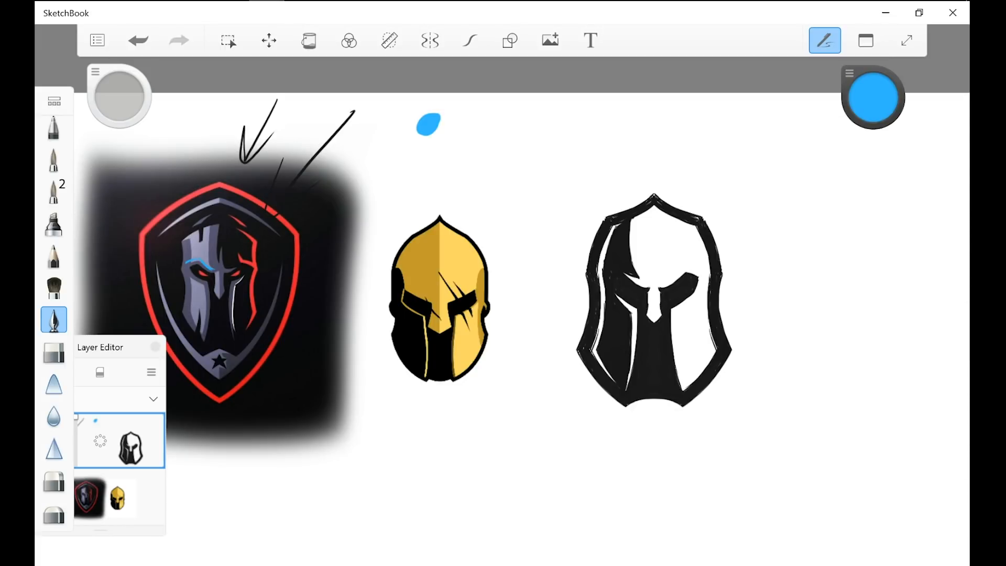
Step: Mark the cracks in the shield face's forehead and cheek in blue, and undo the cheek marks
{"action": "left_click_drag", "start_coordinate": [201, 229], "coordinate": [201, 241]}
{"action": "left_click_drag", "start_coordinate": [200, 309], "coordinate": [202, 343]}
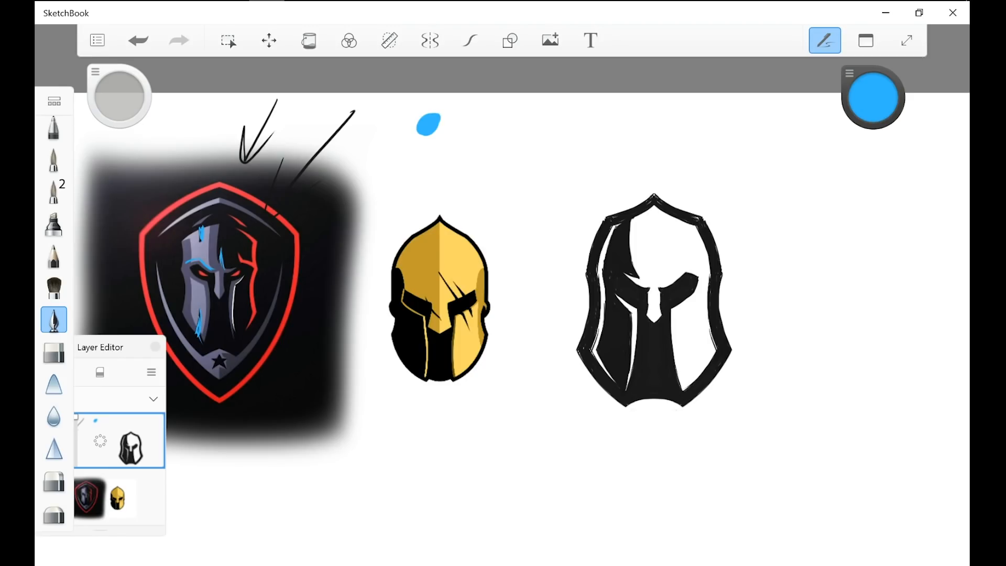
{"action": "key", "text": "ctrl+z"}
{"action": "key", "text": "ctrl+z"}
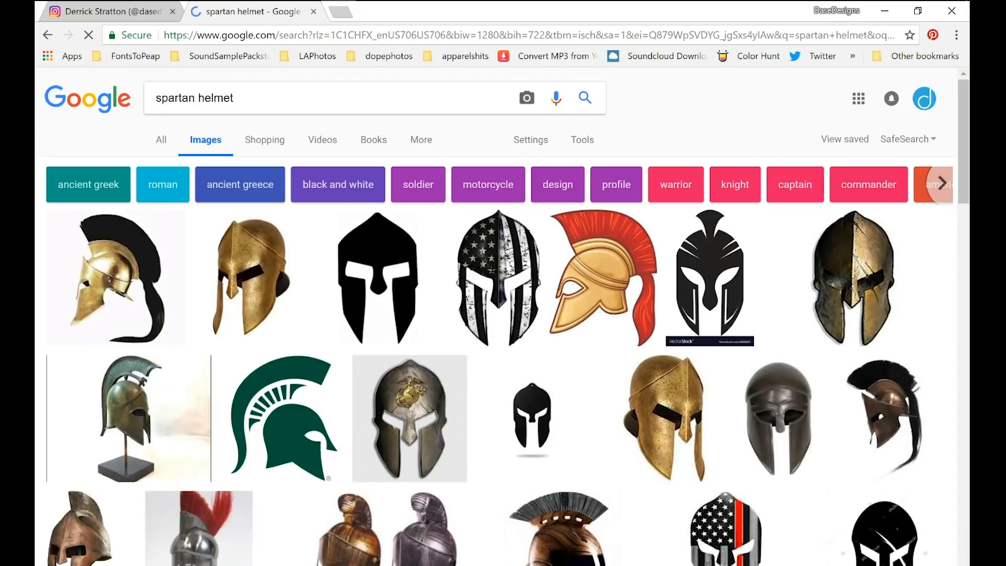
Step: Review the spartan helmet image results for mask shapes and eye openings, and return to the SketchBook canvas
{"action": "scroll", "coordinate": [503, 314], "scroll_direction": "down", "scroll_amount": 7}
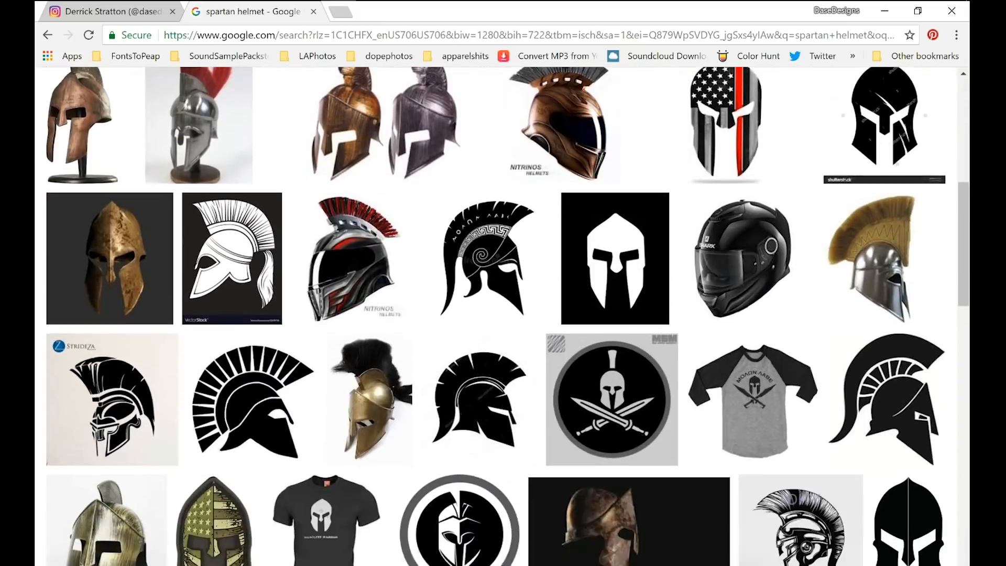
{"action": "scroll", "coordinate": [693, 314], "scroll_direction": "down", "scroll_amount": 10}
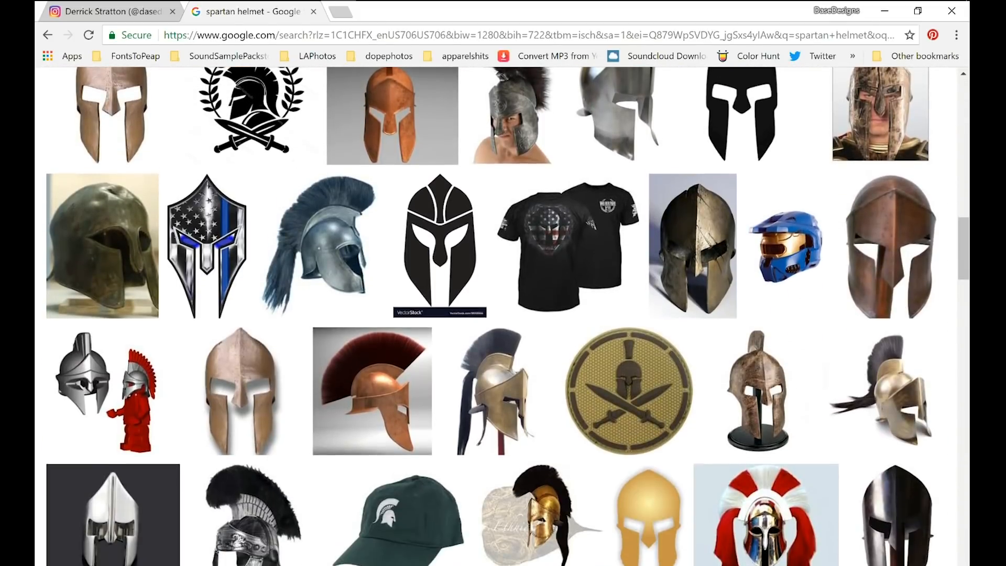
{"action": "left_click", "coordinate": [692, 204]}
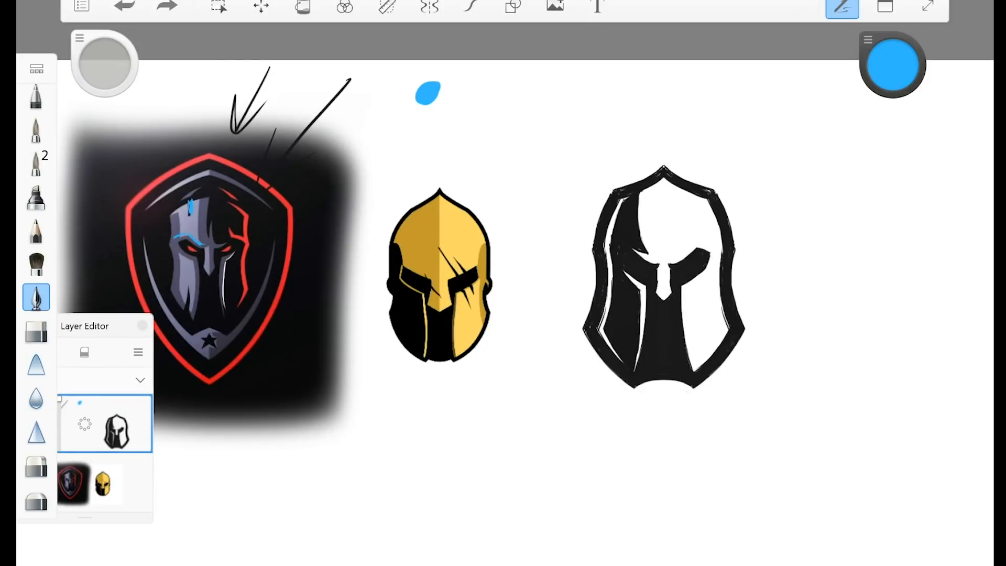
Step: Draw a short blue mark on the golden helmet's forehead and undo it
{"action": "mouse_move", "coordinate": [454, 241]}
{"action": "left_mouse_down"}
{"action": "mouse_move", "coordinate": [442, 249]}
{"action": "mouse_move", "coordinate": [451, 245]}
{"action": "left_mouse_up"}
{"action": "key", "text": "ctrl+z"}
{"action": "scroll", "coordinate": [616, 207], "scroll_direction": "up", "scroll_amount": 3}
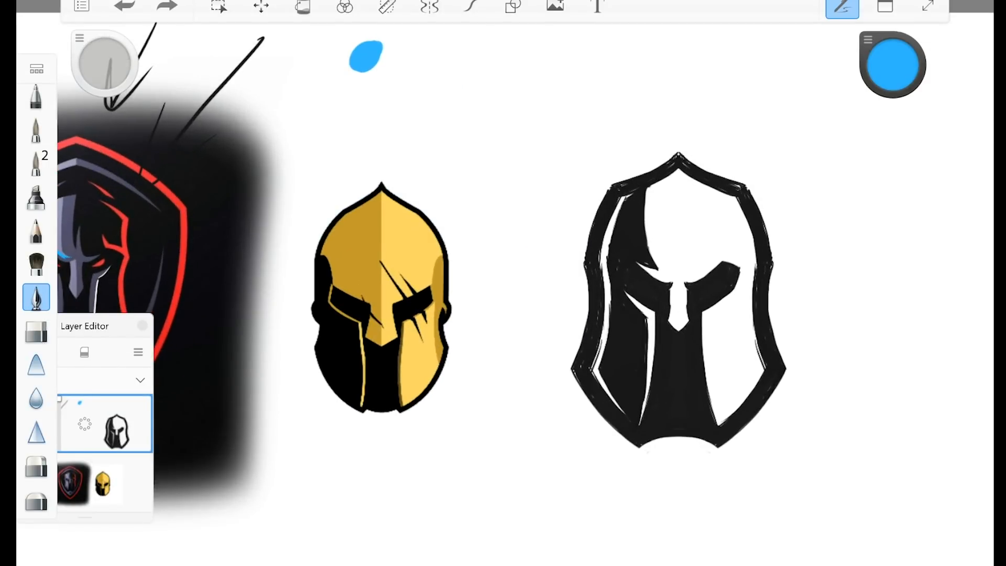
Step: Switch the drawing colour to black, draw a stroke across the golden helmet and undo that stroke
{"action": "left_click_drag", "start_coordinate": [858, 342], "coordinate": [632, 254]}
{"action": "scroll", "coordinate": [659, 294], "scroll_direction": "up", "scroll_amount": 2}
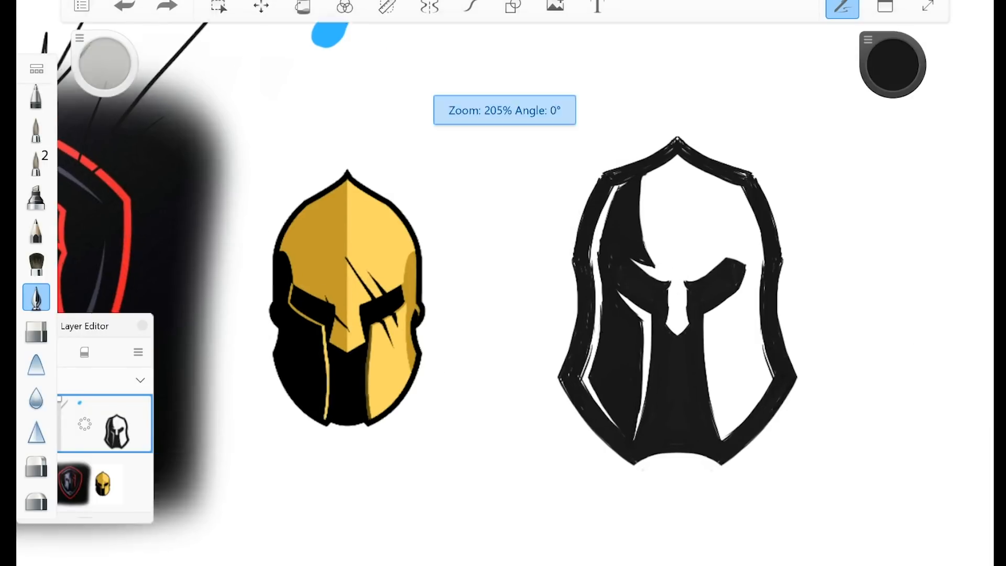
{"action": "left_click_drag", "start_coordinate": [421, 155], "coordinate": [353, 283]}
{"action": "left_click", "coordinate": [124, 7]}
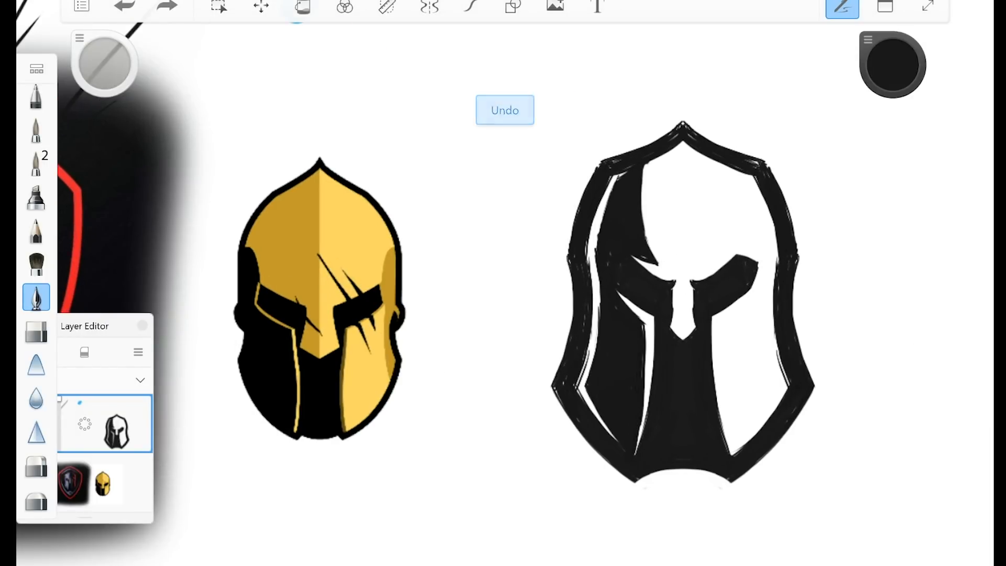
Step: Draw a tapered black battle-scar slash running diagonally from the new helmet's forehead into its right eye
{"action": "scroll", "coordinate": [767, 263], "scroll_direction": "up", "scroll_amount": 2}
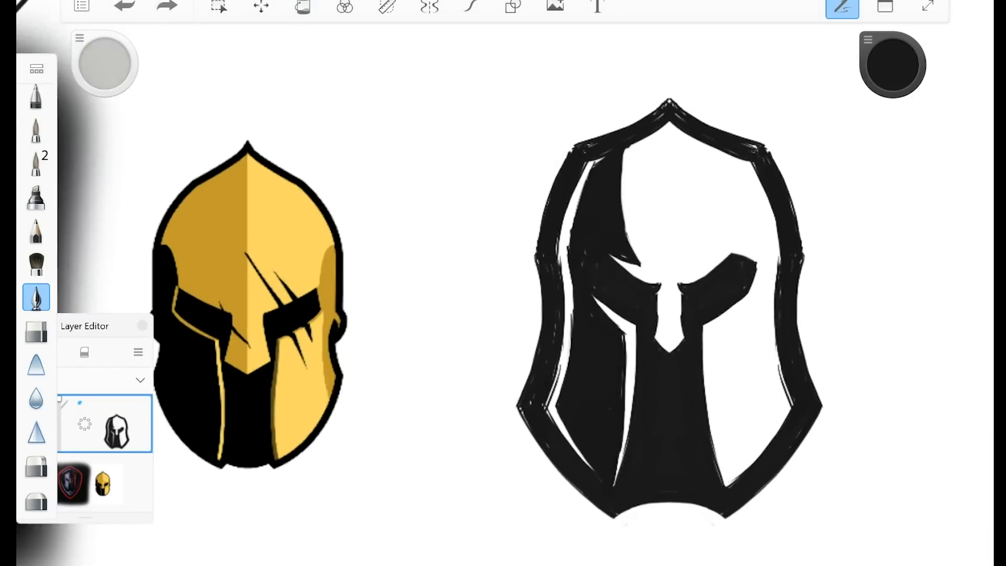
{"action": "left_click_drag", "start_coordinate": [684, 250], "coordinate": [699, 275]}
{"action": "mouse_move", "coordinate": [680, 237]}
{"action": "left_mouse_down"}
{"action": "mouse_move", "coordinate": [700, 278]}
{"action": "mouse_move", "coordinate": [706, 271]}
{"action": "left_mouse_up"}
{"action": "left_click_drag", "start_coordinate": [678, 230], "coordinate": [709, 274]}
{"action": "left_click_drag", "start_coordinate": [681, 234], "coordinate": [708, 273]}
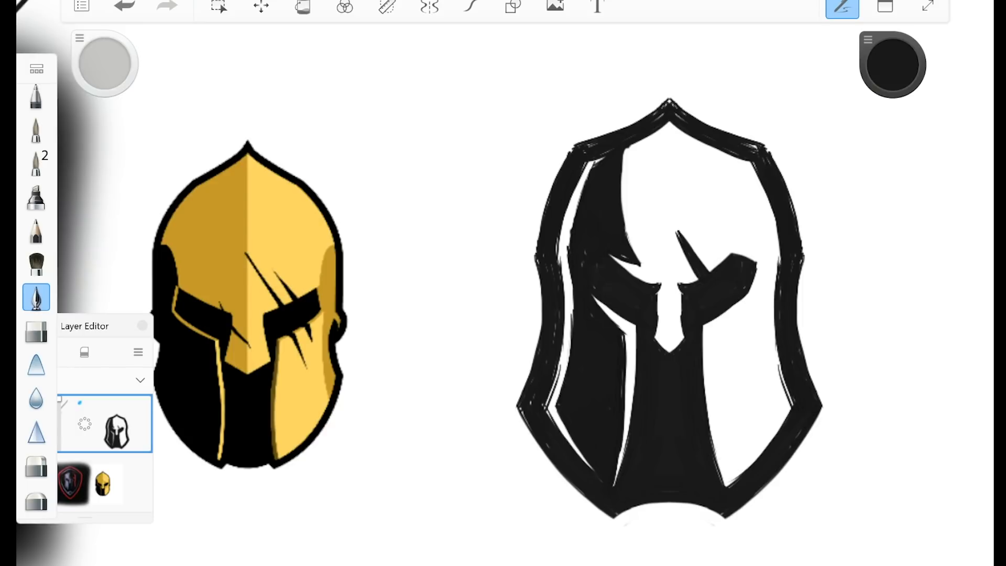
Step: Refine the forehead slash's tip with the pen and eraser, and continue the black slash below the right eye
{"action": "left_click_drag", "start_coordinate": [678, 224], "coordinate": [696, 250]}
{"action": "left_click", "coordinate": [36, 331]}
{"action": "mouse_move", "coordinate": [680, 224]}
{"action": "left_mouse_down"}
{"action": "mouse_move", "coordinate": [703, 264]}
{"action": "mouse_move", "coordinate": [687, 244]}
{"action": "mouse_move", "coordinate": [684, 252]}
{"action": "left_mouse_up"}
{"action": "left_click", "coordinate": [36, 297]}
{"action": "mouse_move", "coordinate": [720, 315]}
{"action": "left_mouse_down"}
{"action": "mouse_move", "coordinate": [735, 348]}
{"action": "mouse_move", "coordinate": [730, 324]}
{"action": "left_mouse_up"}
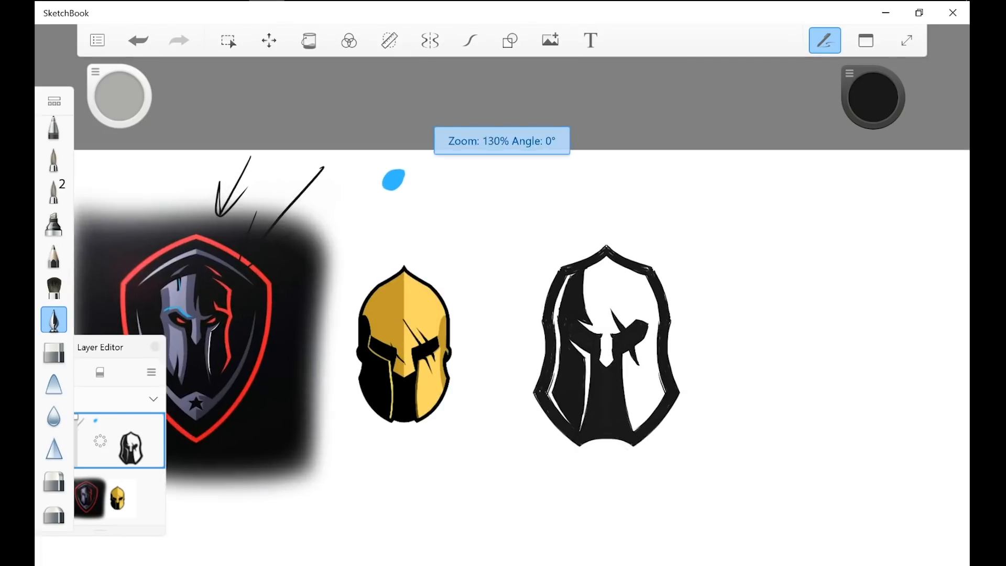
Step: Try trimming the edge of the new helmet's slash with white and undo the last strokes
{"action": "scroll", "coordinate": [393, 178], "scroll_direction": "up", "scroll_amount": 3}
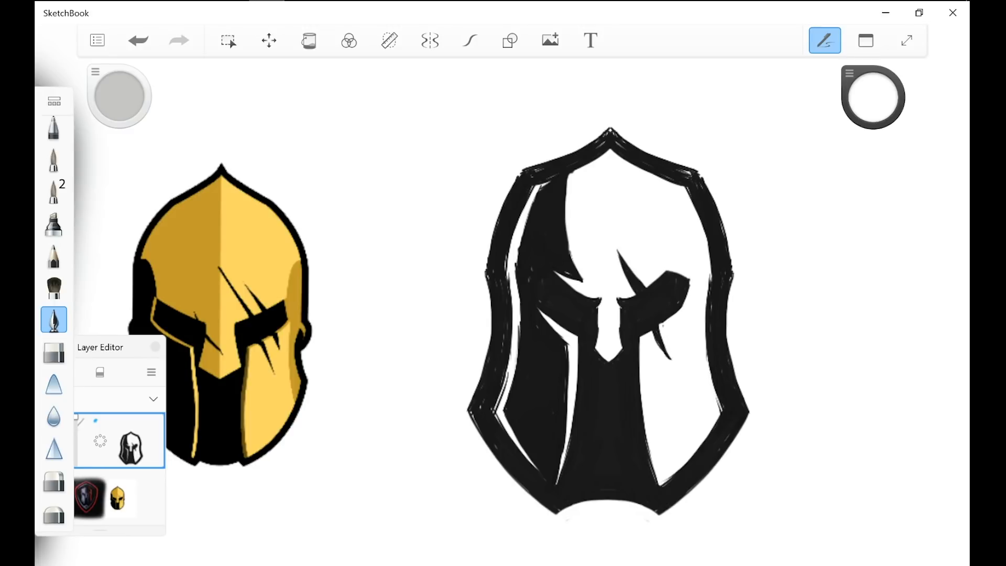
{"action": "left_click_drag", "start_coordinate": [621, 254], "coordinate": [644, 288]}
{"action": "scroll", "coordinate": [536, 417], "scroll_direction": "down", "scroll_amount": 10}
{"action": "scroll", "coordinate": [524, 417], "scroll_direction": "down", "scroll_amount": 3}
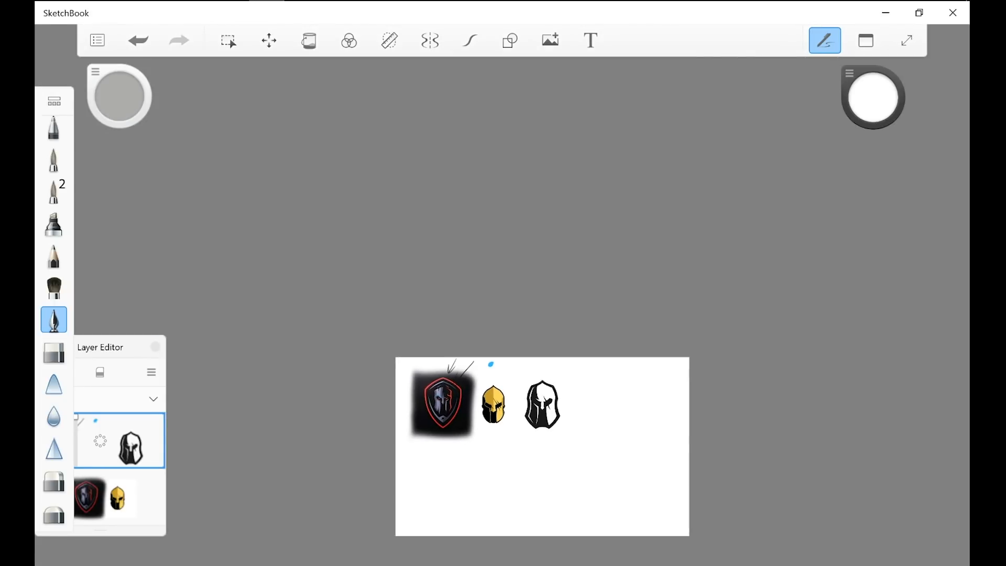
{"action": "scroll", "coordinate": [530, 439], "scroll_direction": "up", "scroll_amount": 12}
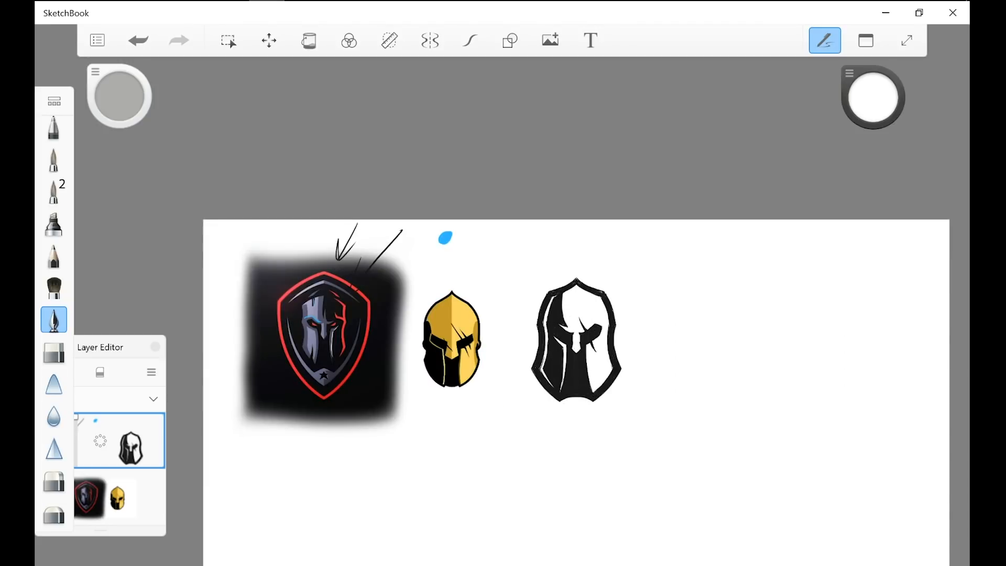
{"action": "key", "text": "ctrl+z"}
{"action": "key", "text": "ctrl+z"}
{"action": "key", "text": "ctrl+z"}
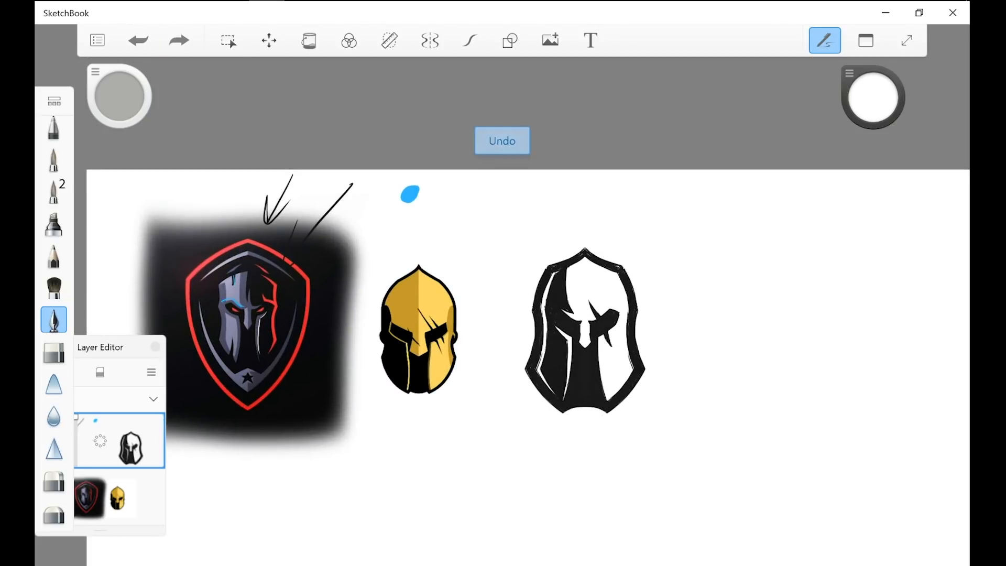
Step: Compare the three helmet logos at small and large scale, checking how well the new helmet's slash reads
{"action": "scroll", "coordinate": [551, 412], "scroll_direction": "down", "scroll_amount": 7}
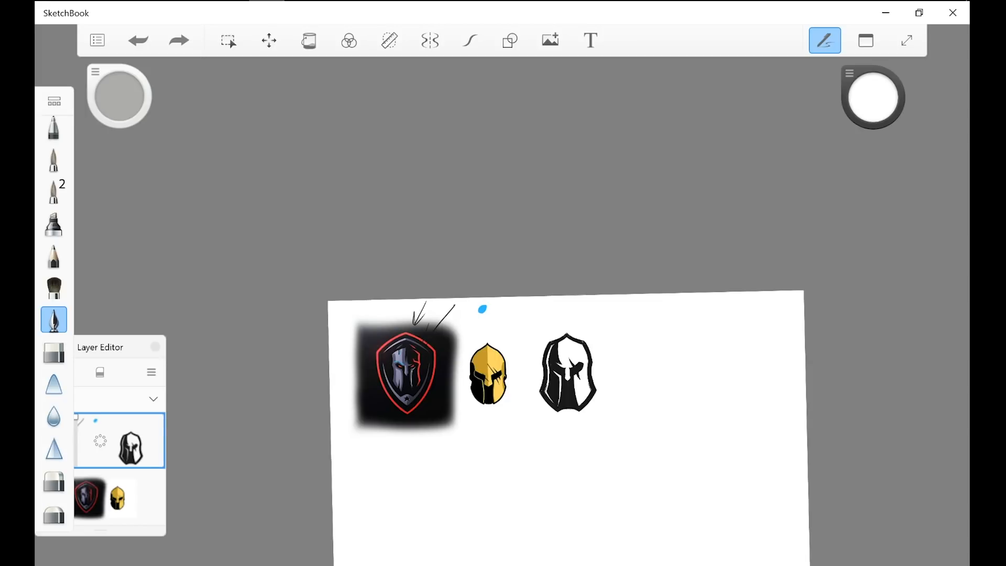
{"action": "scroll", "coordinate": [559, 405], "scroll_direction": "up", "scroll_amount": 8}
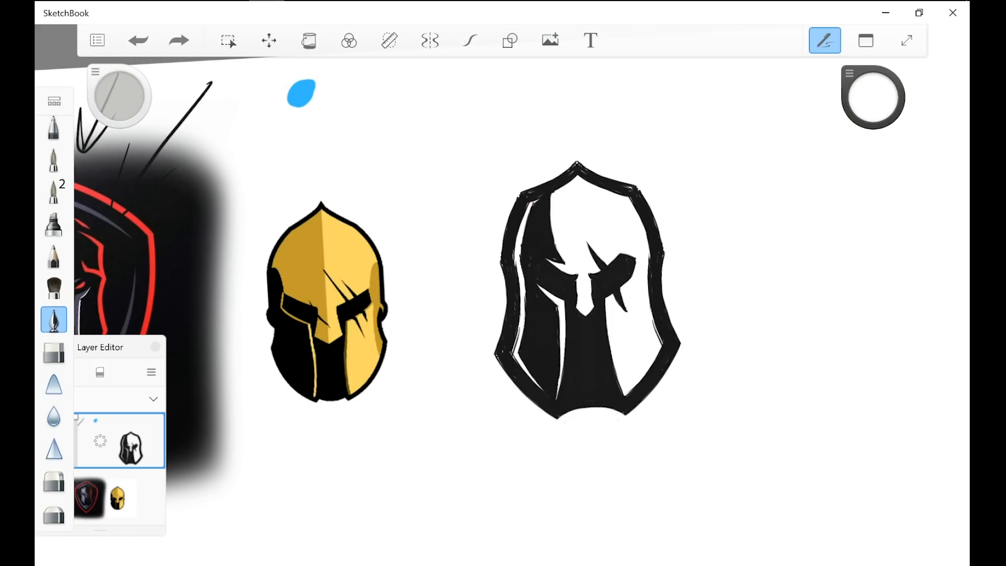
{"action": "scroll", "coordinate": [534, 352], "scroll_direction": "up", "scroll_amount": 3}
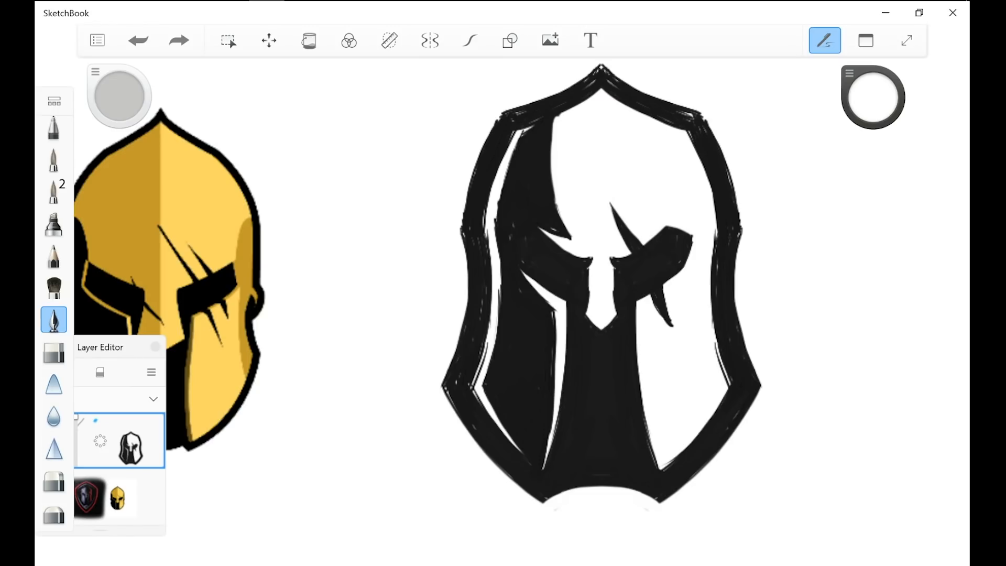
{"action": "scroll", "coordinate": [534, 352], "scroll_direction": "down", "scroll_amount": 10}
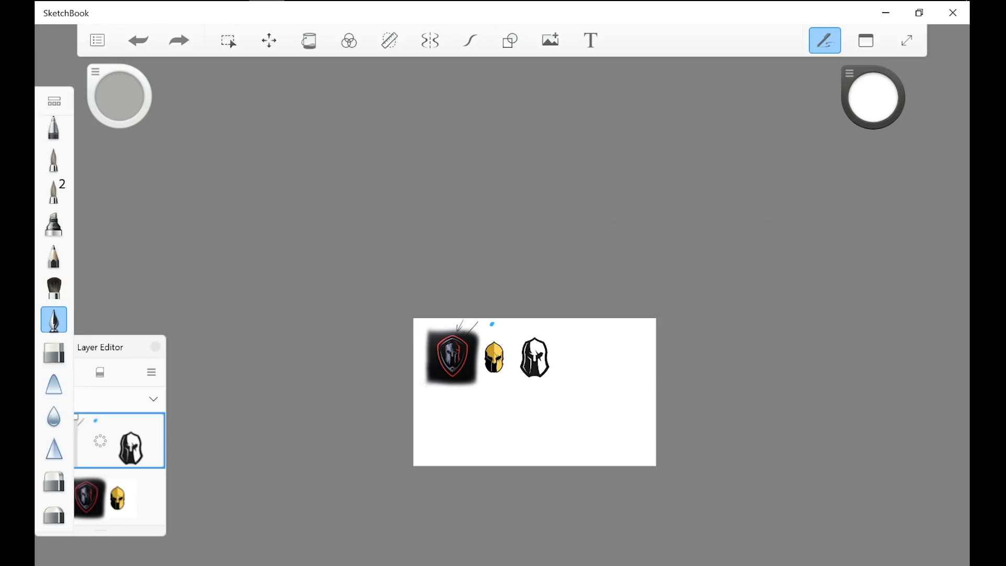
{"action": "key", "text": "ctrl+y"}
{"action": "key", "text": "ctrl+z"}
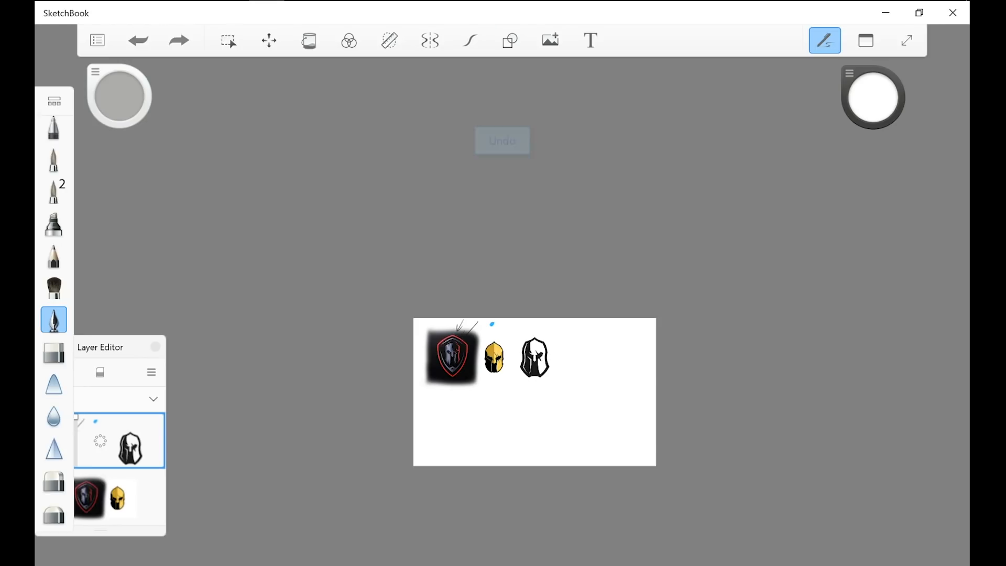
{"action": "scroll", "coordinate": [534, 391], "scroll_direction": "down", "scroll_amount": 2}
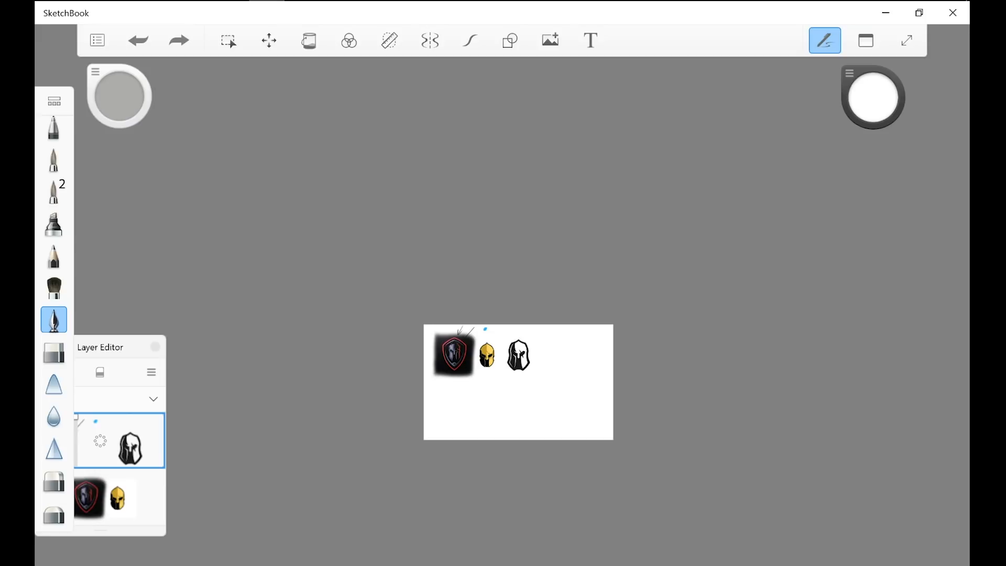
{"action": "scroll", "coordinate": [519, 382], "scroll_direction": "up", "scroll_amount": 2}
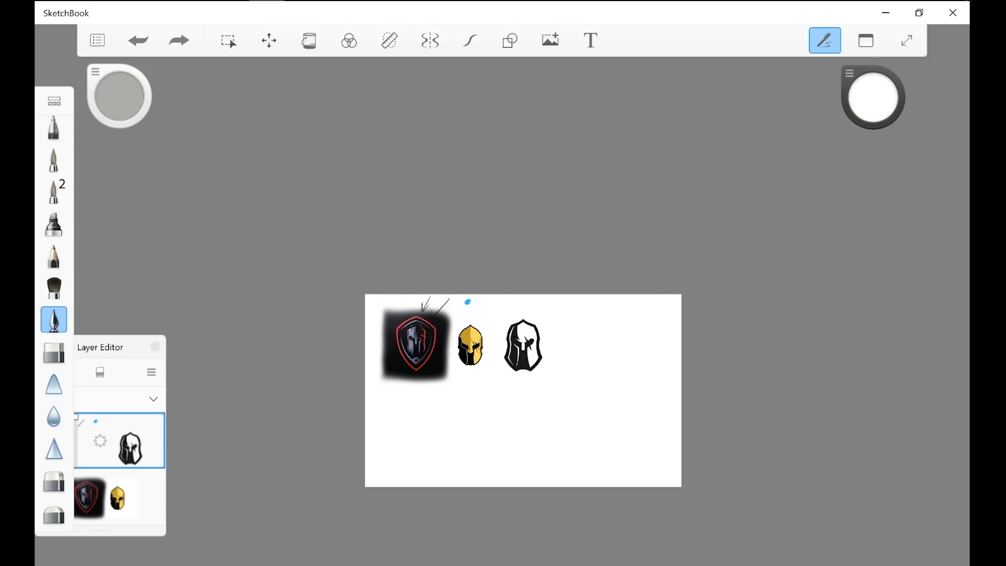
{"action": "scroll", "coordinate": [524, 388], "scroll_direction": "up", "scroll_amount": 4}
{"action": "scroll", "coordinate": [532, 312], "scroll_direction": "up", "scroll_amount": 4}
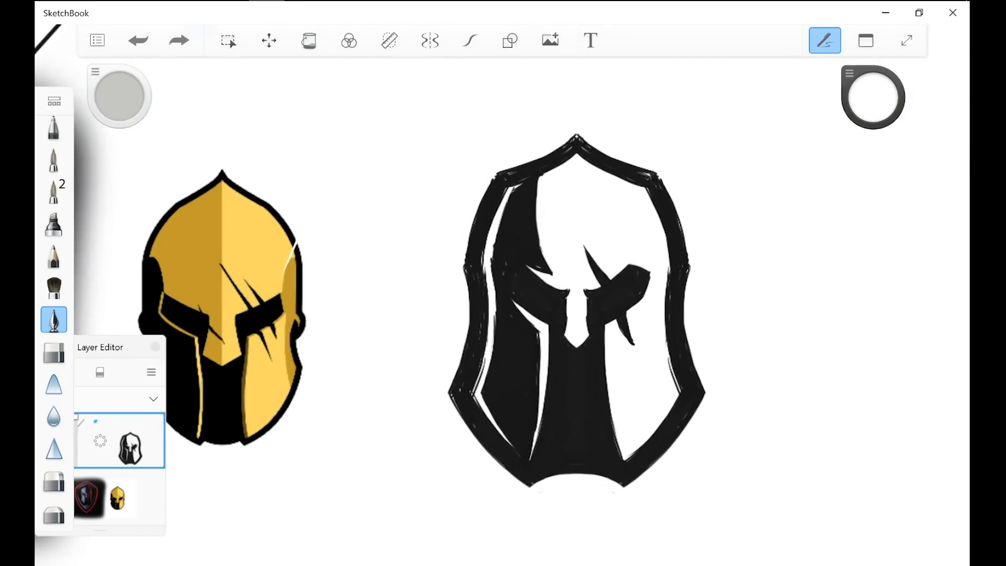
Step: Set the drawing colour to black and make the lower layer with the reference logos active
{"action": "left_click", "coordinate": [622, 291], "text": "alt"}
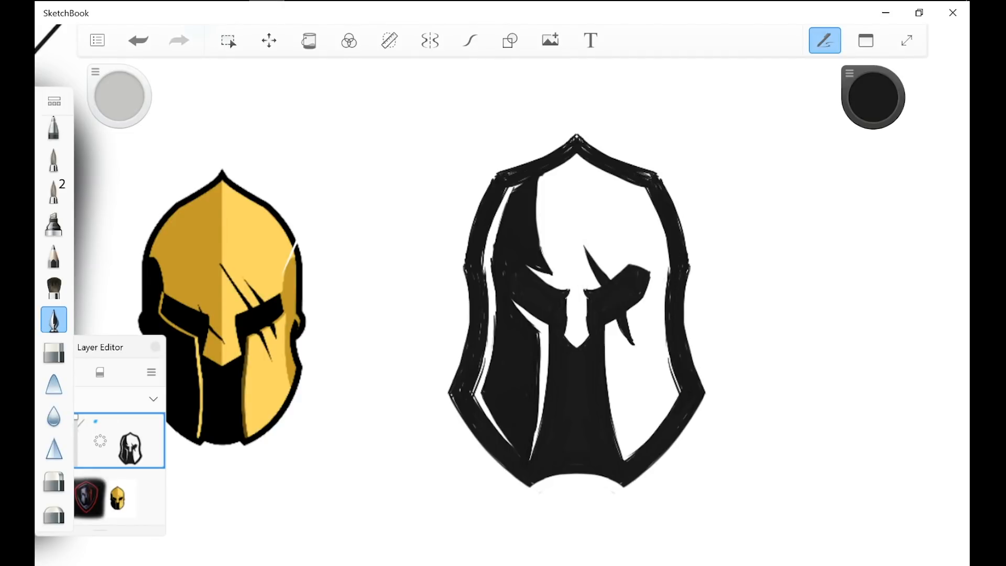
{"action": "scroll", "coordinate": [766, 282], "scroll_direction": "down", "scroll_amount": 2}
{"action": "scroll", "coordinate": [550, 304], "scroll_direction": "down", "scroll_amount": 4}
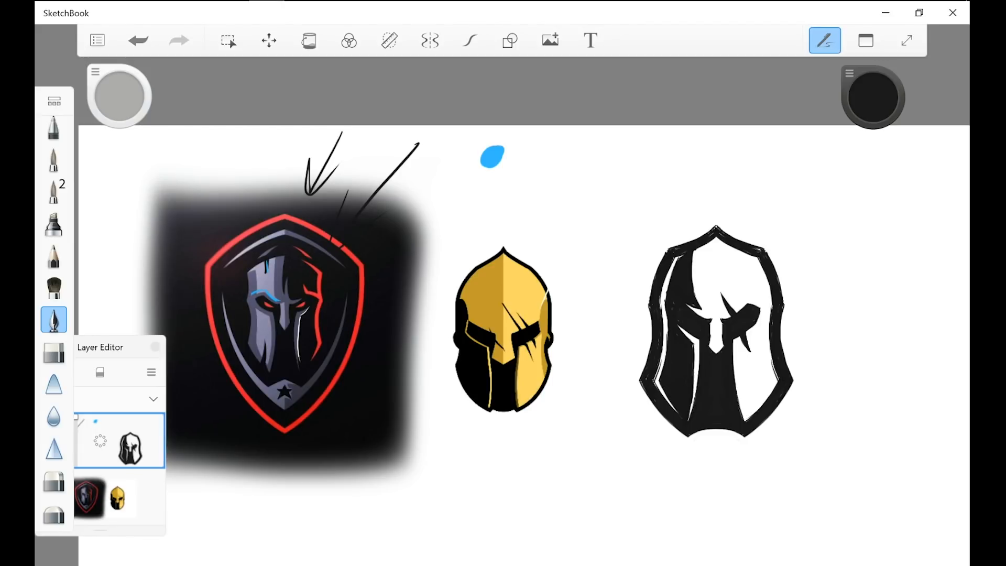
{"action": "left_click", "coordinate": [100, 495]}
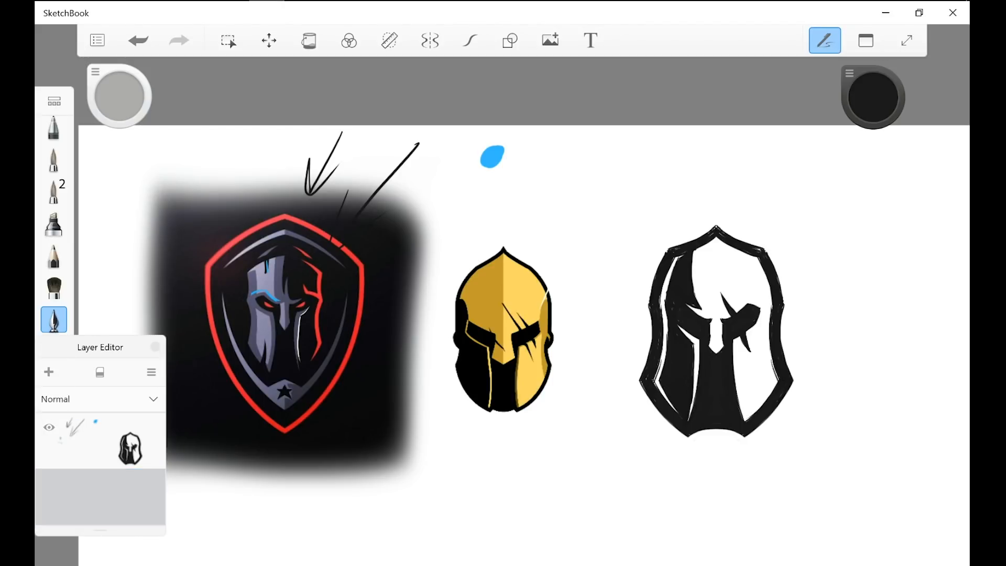
Step: Draw a large black loop around the new helmet and undo it
{"action": "mouse_move", "coordinate": [779, 192]}
{"action": "left_mouse_down"}
{"action": "mouse_move", "coordinate": [586, 479]}
{"action": "mouse_move", "coordinate": [696, 228]}
{"action": "left_mouse_up"}
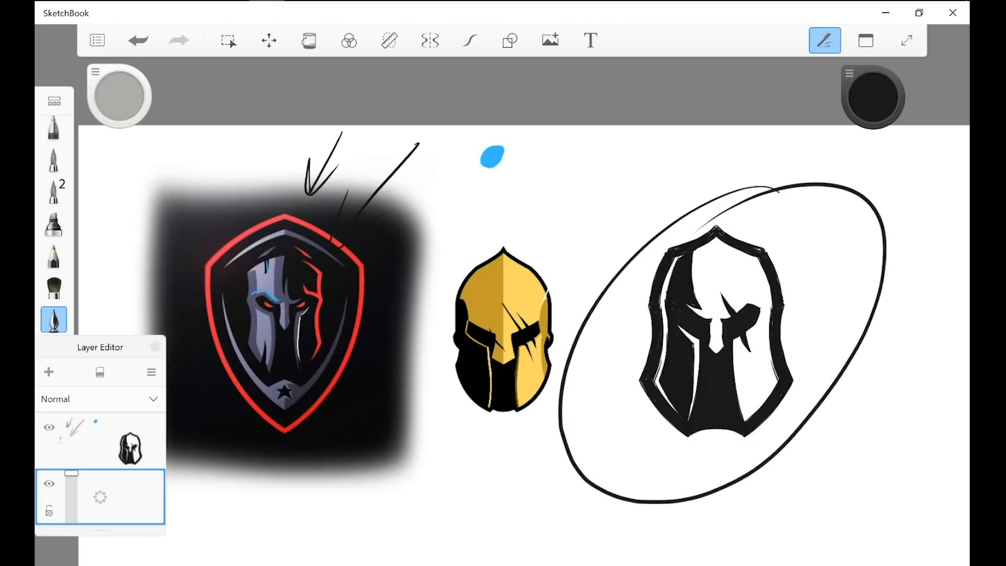
{"action": "left_click", "coordinate": [139, 40]}
{"action": "scroll", "coordinate": [733, 341], "scroll_direction": "up", "scroll_amount": 2}
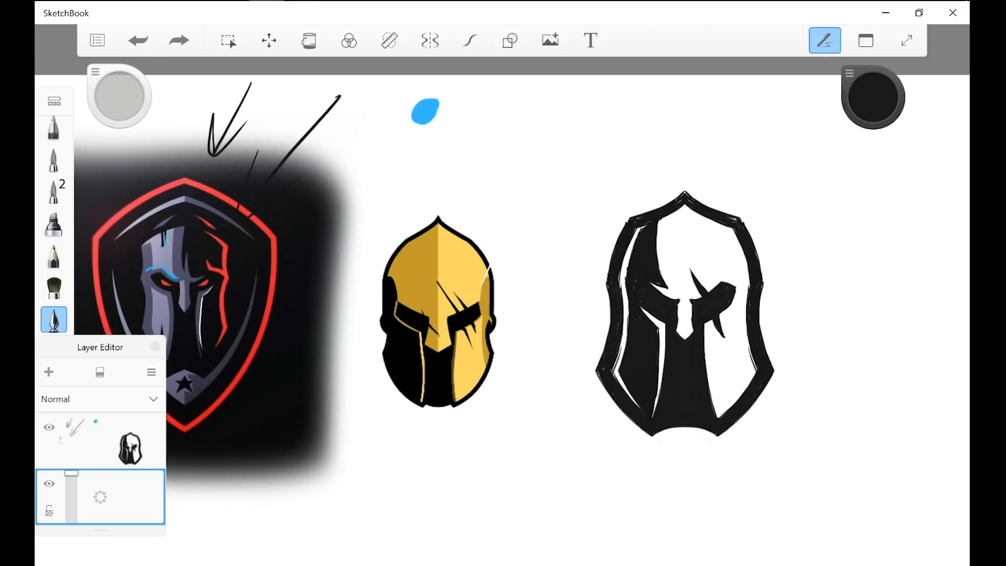
{"action": "scroll", "coordinate": [757, 479], "scroll_direction": "up", "scroll_amount": 1}
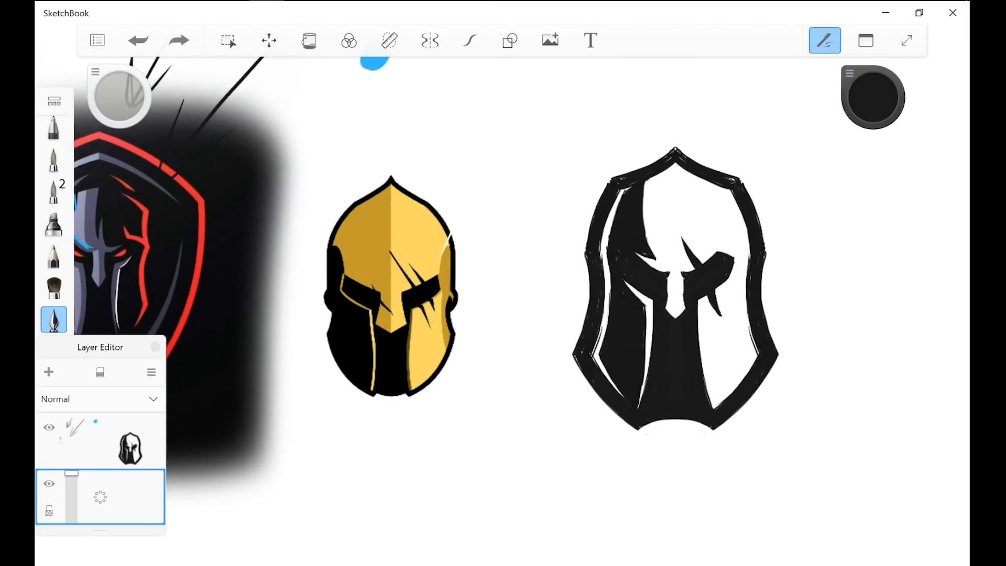
Step: Change the drawing colour to a medium grey
{"action": "left_click", "coordinate": [872, 97]}
{"action": "left_click", "coordinate": [915, 260]}
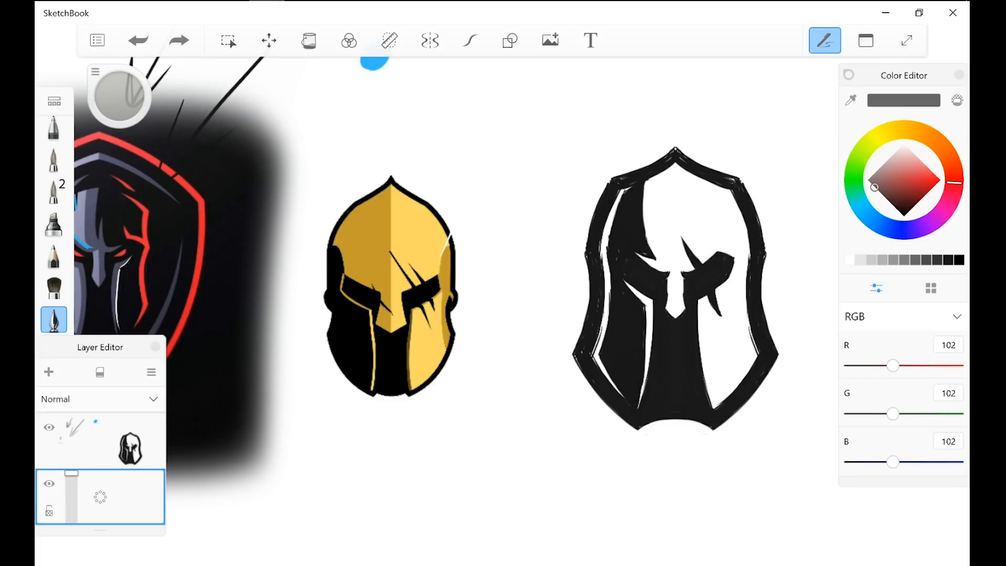
{"action": "left_click", "coordinate": [904, 259]}
{"action": "left_click", "coordinate": [848, 74]}
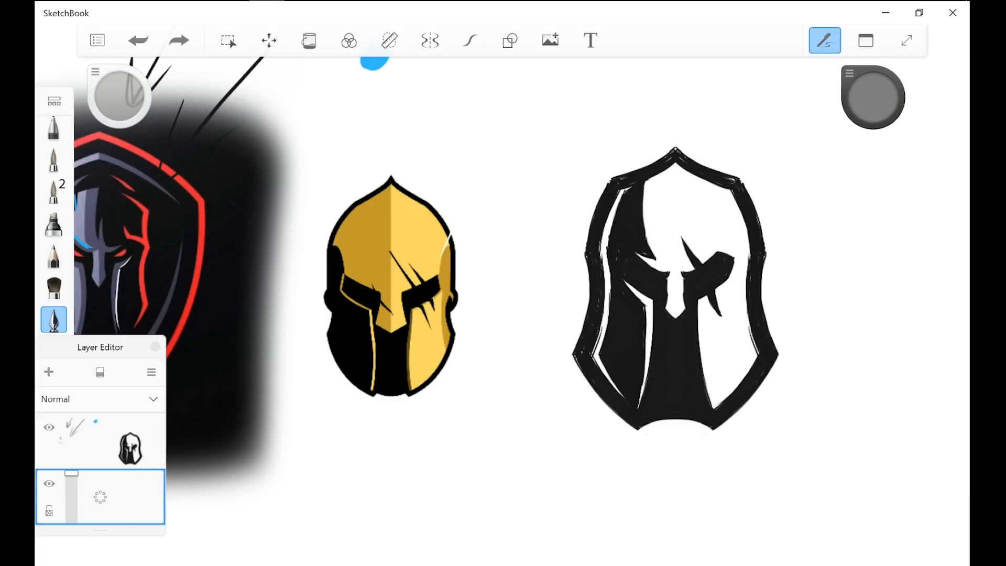
Step: Draw a grey vertical line down the golden helmet's centre and undo it
{"action": "scroll", "coordinate": [813, 391], "scroll_direction": "down", "scroll_amount": 2}
{"action": "scroll", "coordinate": [485, 421], "scroll_direction": "up", "scroll_amount": 2}
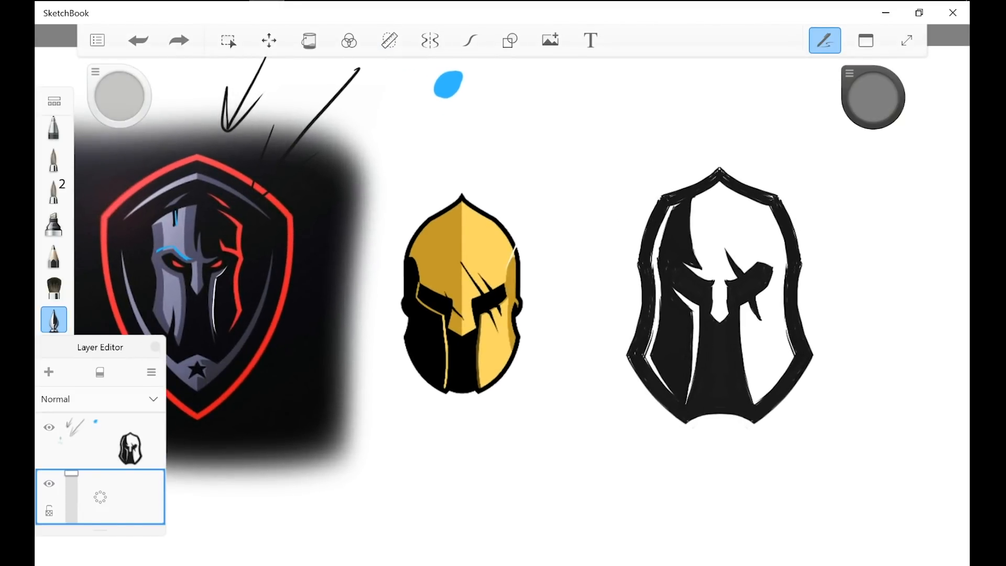
{"action": "key", "text": "super+a"}
{"action": "mouse_move", "coordinate": [489, 133]}
{"action": "left_mouse_down"}
{"action": "mouse_move", "coordinate": [472, 192]}
{"action": "mouse_move", "coordinate": [501, 163]}
{"action": "left_mouse_up"}
{"action": "key", "text": "ctrl+z"}
{"action": "key", "text": "ctrl+z"}
{"action": "left_click_drag", "start_coordinate": [465, 125], "coordinate": [478, 565]}
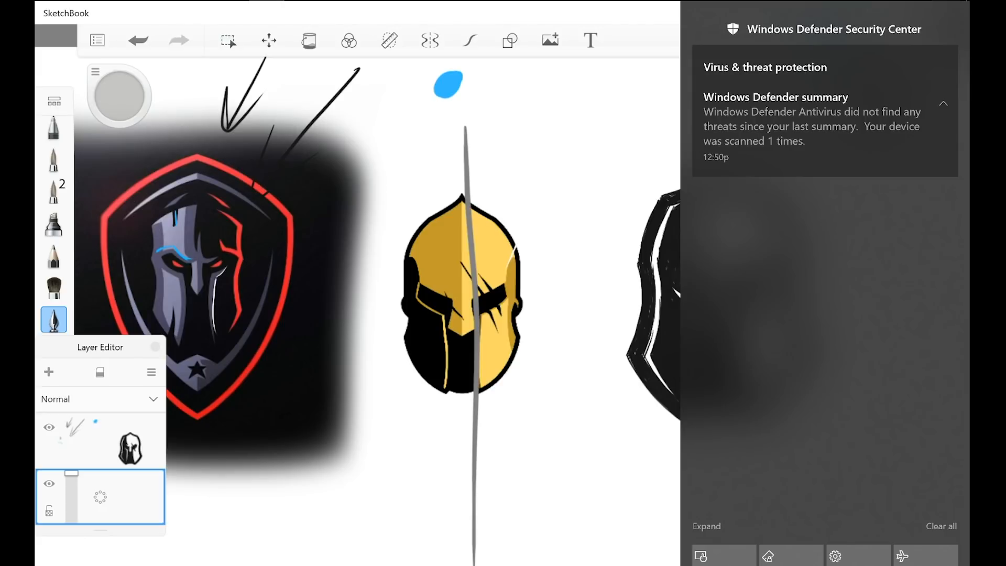
{"action": "key", "text": "ctrl+z"}
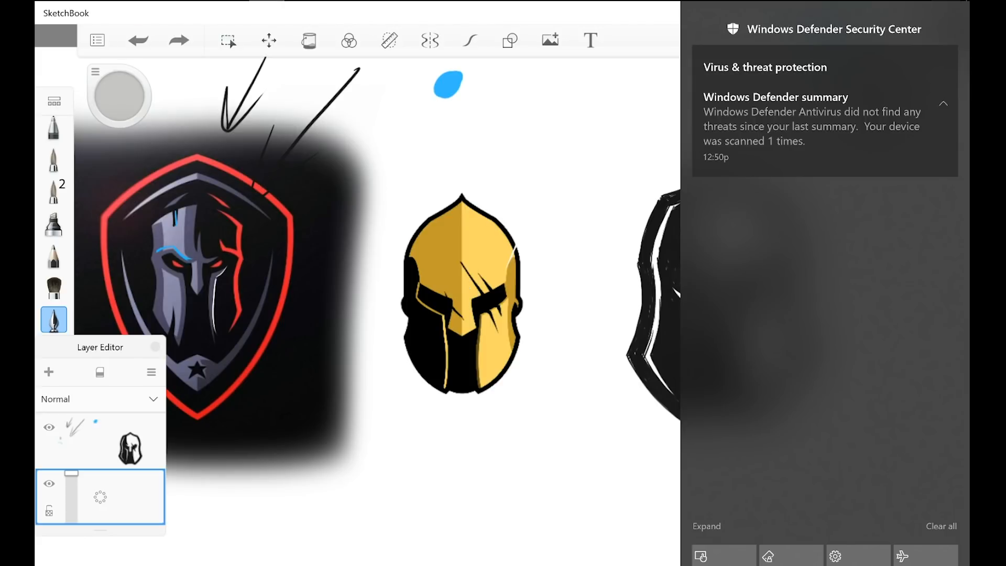
Step: Reposition the colour puck and undo the grey mark on the shield face's forehead
{"action": "left_click_drag", "start_coordinate": [461, 293], "coordinate": [520, 290]}
{"action": "left_click_drag", "start_coordinate": [850, 74], "coordinate": [897, 75]}
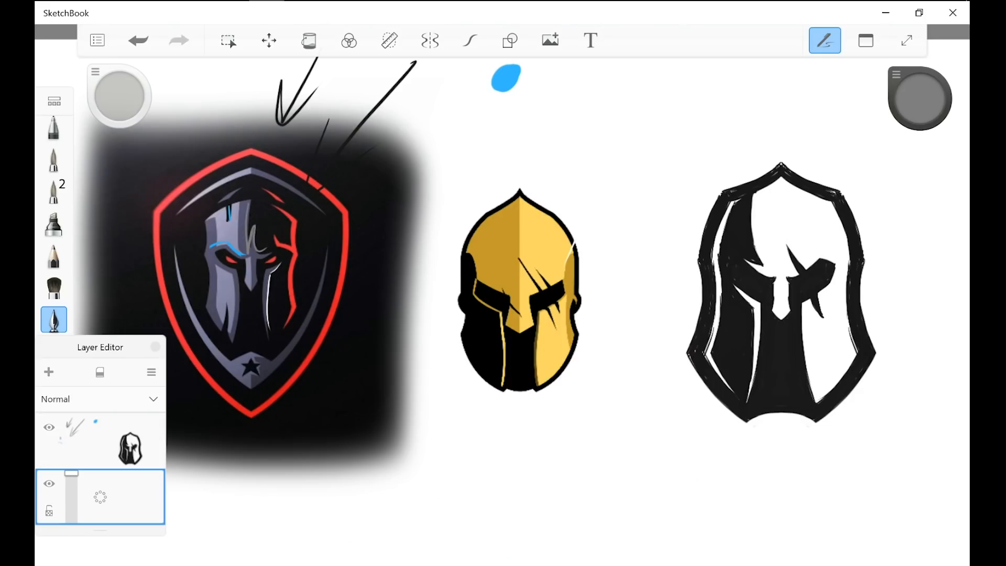
{"action": "key", "text": "ctrl+z"}
{"action": "scroll", "coordinate": [896, 253], "scroll_direction": "up", "scroll_amount": 4}
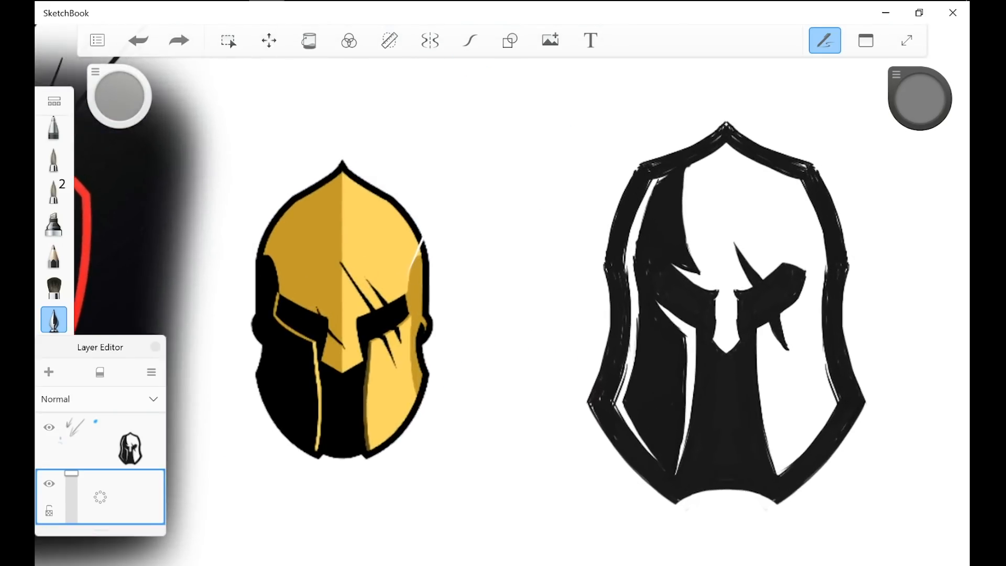
Step: Draw a medium grey line down the new helmet's centre, from the peak to the tip of the nose guard
{"action": "left_click_drag", "start_coordinate": [726, 144], "coordinate": [725, 242]}
{"action": "left_click_drag", "start_coordinate": [724, 146], "coordinate": [719, 285]}
{"action": "left_click_drag", "start_coordinate": [722, 167], "coordinate": [722, 300]}
{"action": "left_click_drag", "start_coordinate": [722, 265], "coordinate": [725, 351]}
{"action": "left_click_drag", "start_coordinate": [713, 276], "coordinate": [722, 350]}
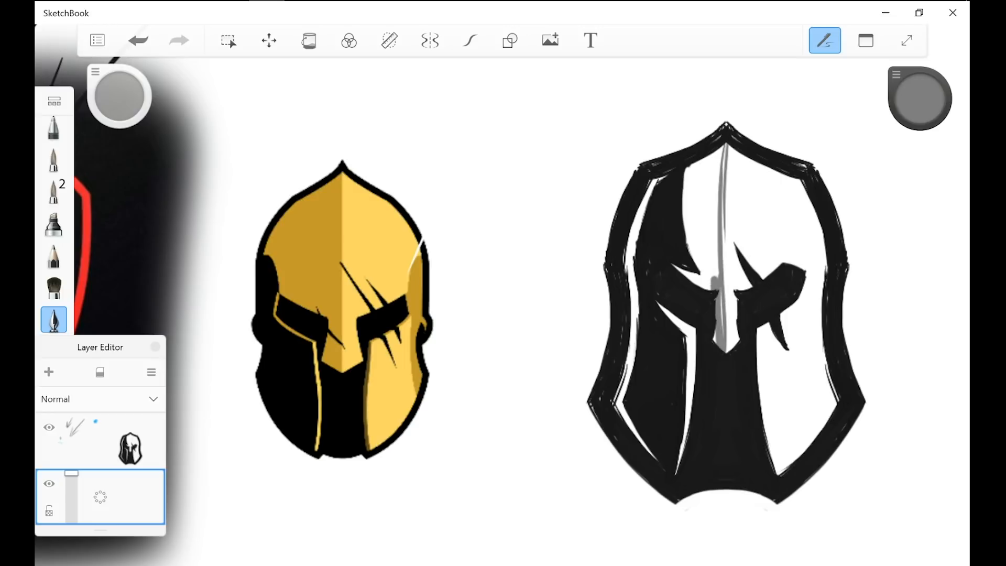
Step: Shade the forehead left of the centre line, the brow gap and the left cheek strip in medium grey
{"action": "left_click_drag", "start_coordinate": [702, 251], "coordinate": [710, 289]}
{"action": "left_click_drag", "start_coordinate": [698, 238], "coordinate": [687, 425]}
{"action": "left_click_drag", "start_coordinate": [695, 327], "coordinate": [677, 472]}
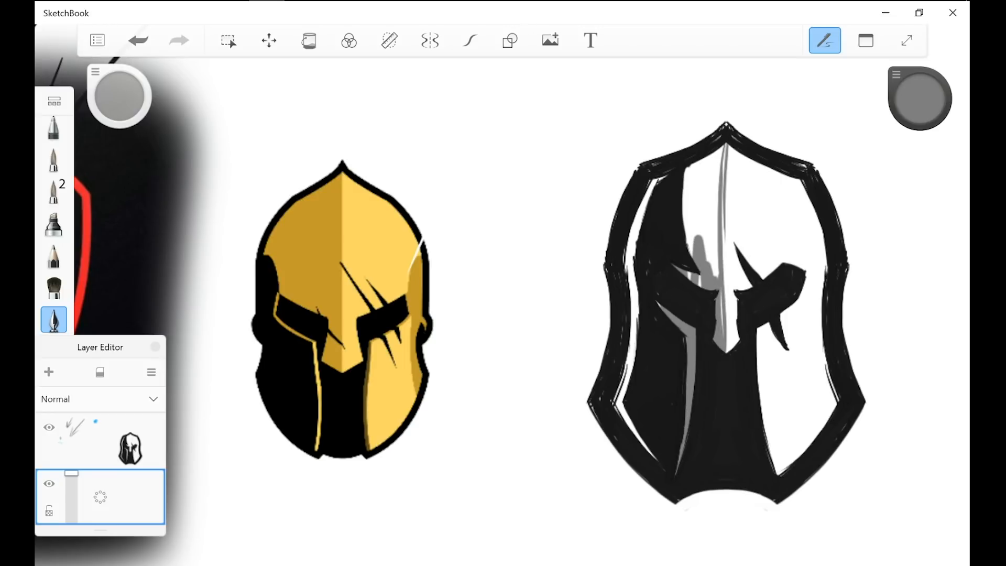
{"action": "mouse_move", "coordinate": [683, 164]}
{"action": "left_mouse_down"}
{"action": "mouse_move", "coordinate": [692, 257]}
{"action": "mouse_move", "coordinate": [707, 242]}
{"action": "left_mouse_up"}
{"action": "mouse_move", "coordinate": [705, 149]}
{"action": "left_mouse_down"}
{"action": "mouse_move", "coordinate": [701, 286]}
{"action": "mouse_move", "coordinate": [722, 310]}
{"action": "left_mouse_up"}
{"action": "left_click_drag", "start_coordinate": [721, 309], "coordinate": [723, 335]}
{"action": "left_click_drag", "start_coordinate": [723, 240], "coordinate": [722, 269]}
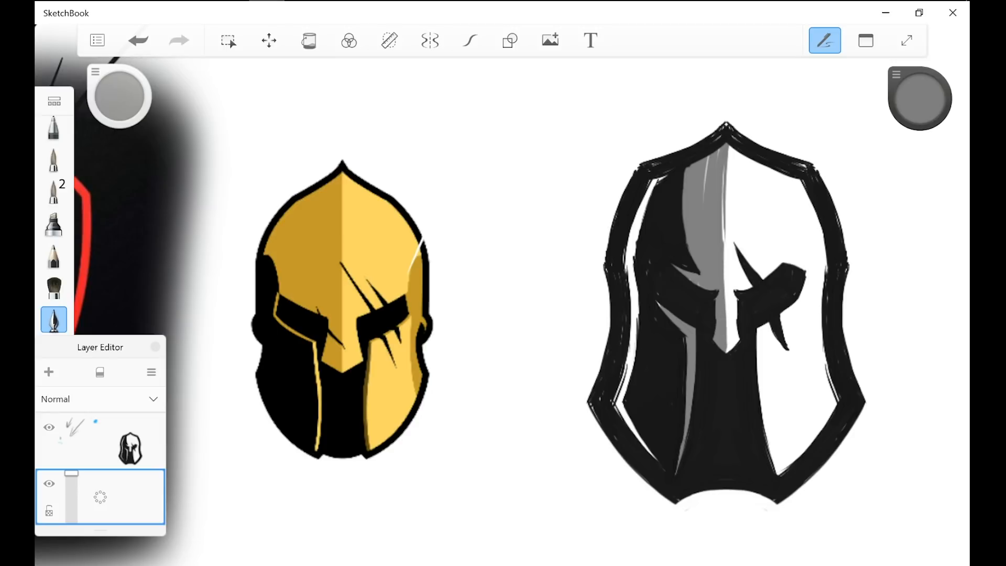
Step: Fill the remaining white gaps in the grey forehead shading beside the centre line
{"action": "scroll", "coordinate": [914, 304], "scroll_direction": "up", "scroll_amount": 5}
{"action": "left_click_drag", "start_coordinate": [614, 178], "coordinate": [620, 377]}
{"action": "left_click_drag", "start_coordinate": [616, 197], "coordinate": [618, 284]}
{"action": "left_click_drag", "start_coordinate": [623, 220], "coordinate": [564, 345]}
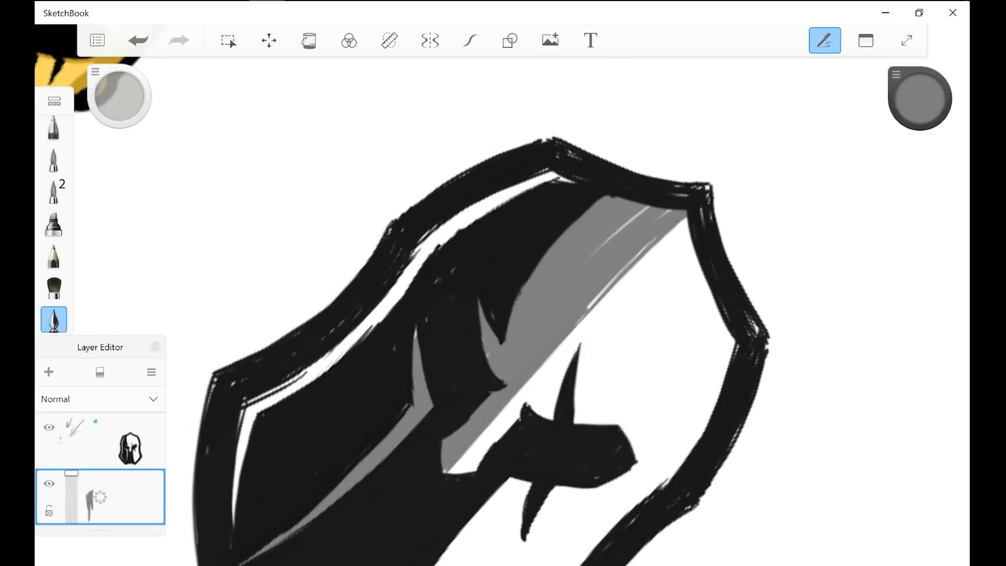
{"action": "left_click_drag", "start_coordinate": [657, 238], "coordinate": [578, 322]}
{"action": "left_click_drag", "start_coordinate": [666, 212], "coordinate": [595, 254]}
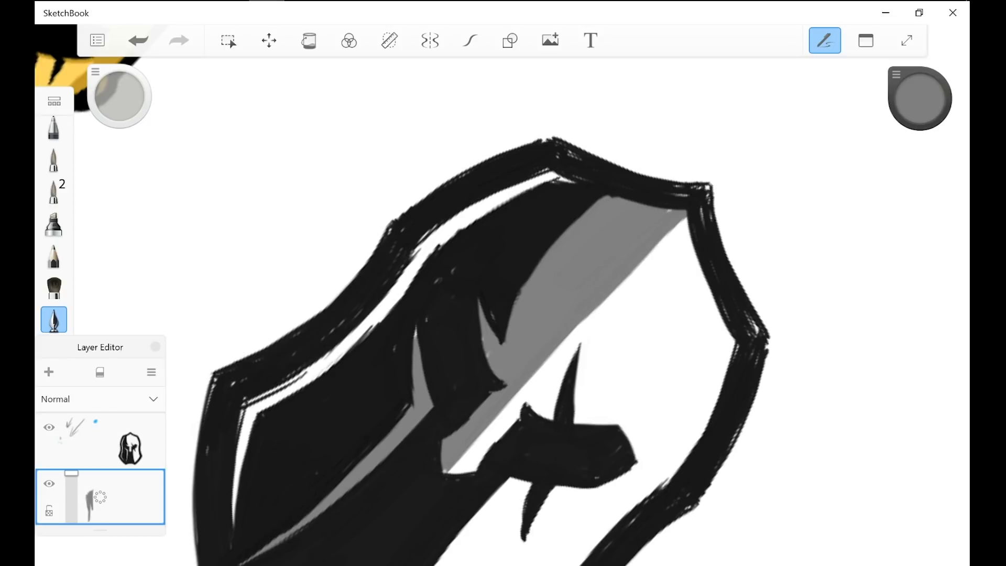
Step: Sample white, straighten the grey shading's edge along the centre line and cut a pointed white notch into the forehead
{"action": "key", "text": "i"}
{"action": "left_click", "coordinate": [668, 298]}
{"action": "left_click_drag", "start_coordinate": [687, 211], "coordinate": [544, 362]}
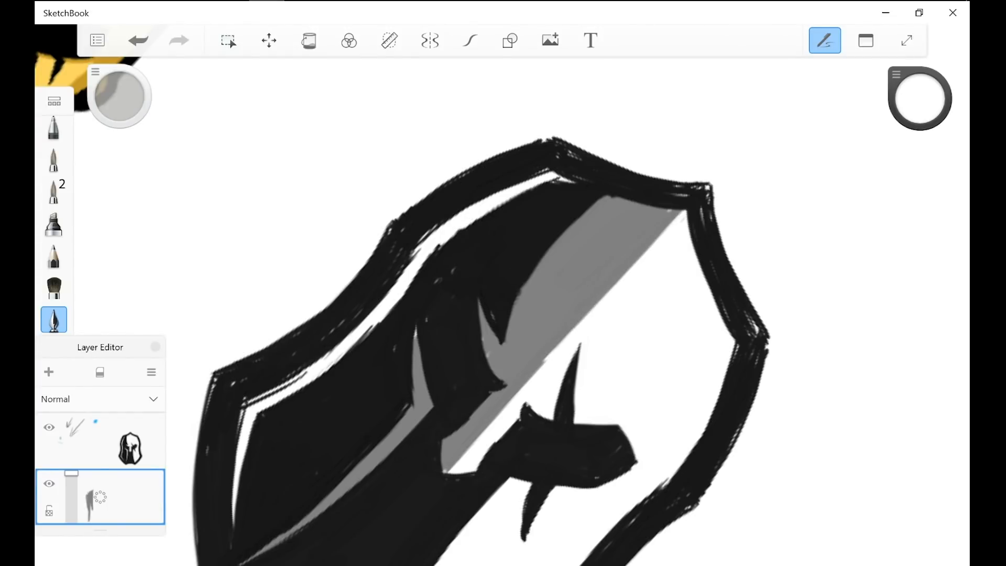
{"action": "left_click_drag", "start_coordinate": [686, 209], "coordinate": [633, 141]}
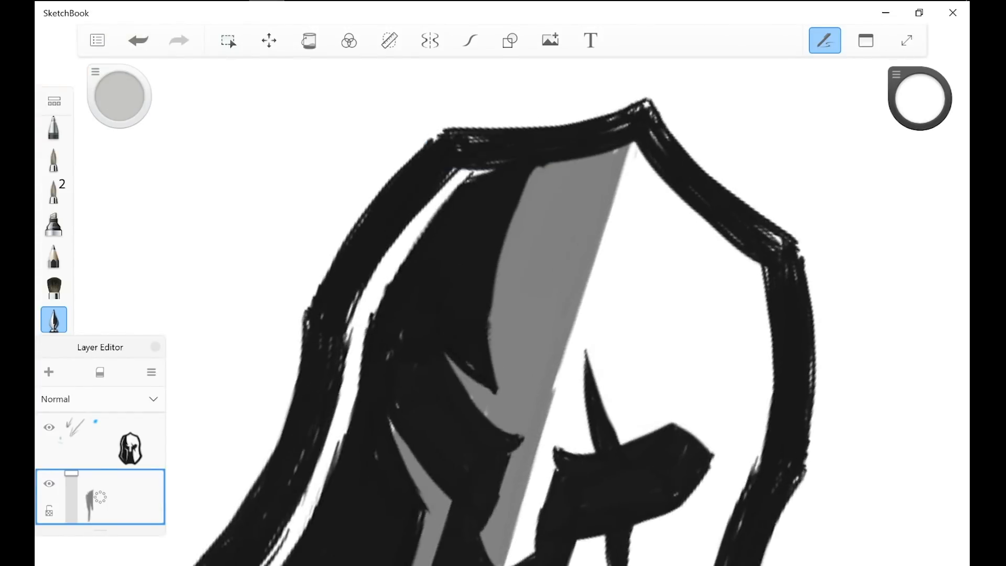
{"action": "mouse_move", "coordinate": [569, 338]}
{"action": "left_mouse_down"}
{"action": "mouse_move", "coordinate": [563, 257]}
{"action": "mouse_move", "coordinate": [577, 249]}
{"action": "mouse_move", "coordinate": [573, 275]}
{"action": "left_mouse_up"}
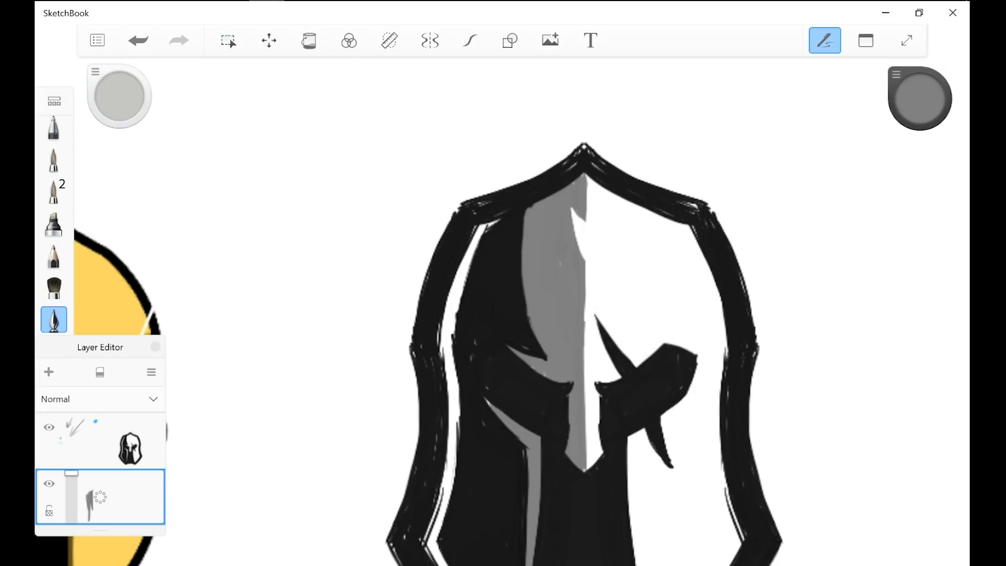
{"action": "scroll", "coordinate": [543, 399], "scroll_direction": "down", "scroll_amount": 6}
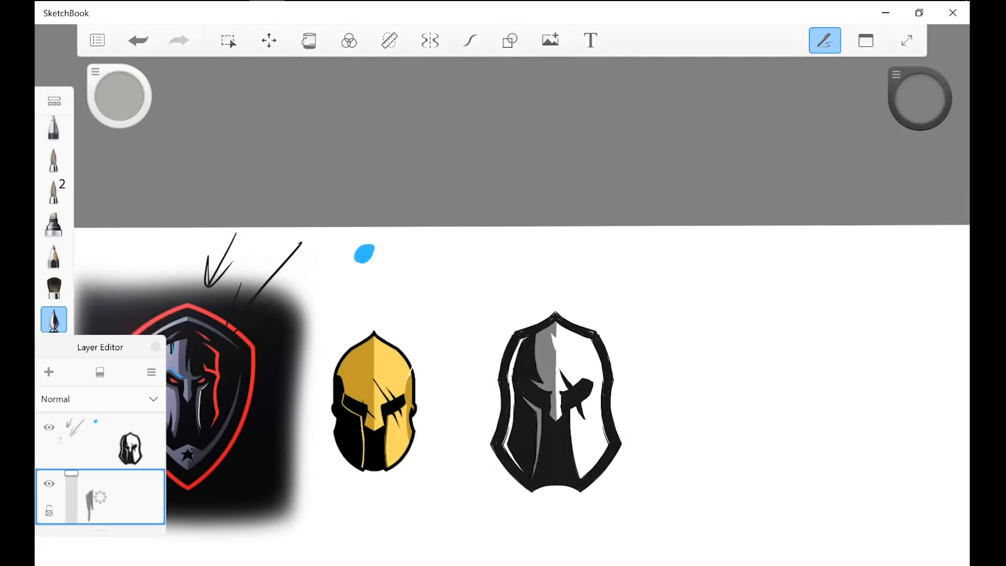
{"action": "scroll", "coordinate": [543, 445], "scroll_direction": "up", "scroll_amount": 4}
{"action": "scroll", "coordinate": [606, 339], "scroll_direction": "up", "scroll_amount": 2}
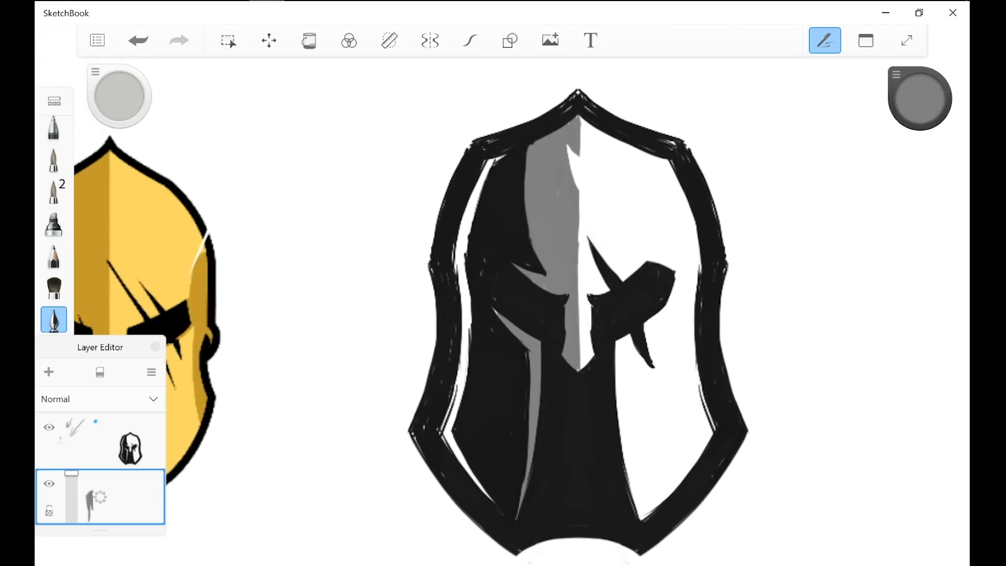
{"action": "scroll", "coordinate": [581, 381], "scroll_direction": "down", "scroll_amount": 5}
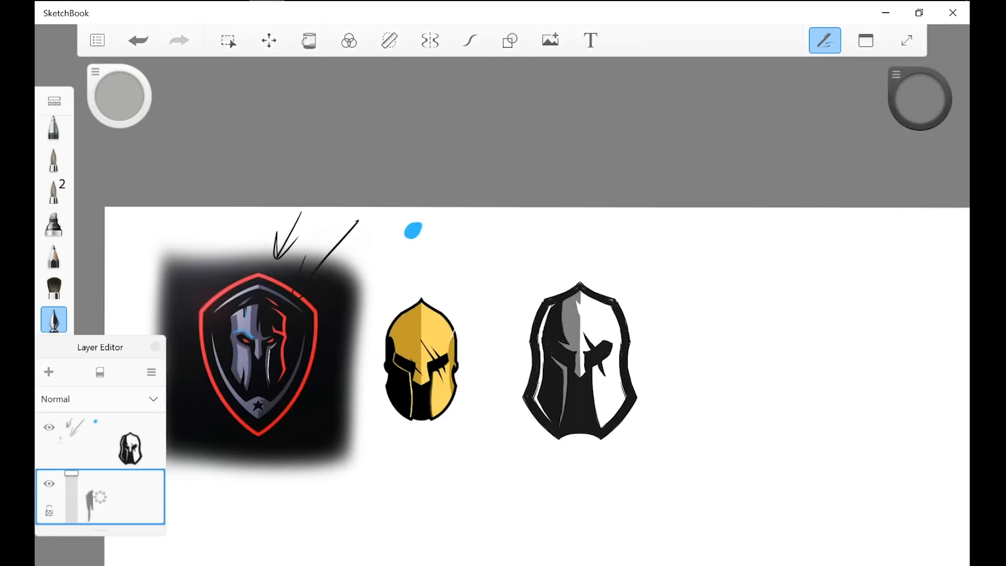
{"action": "scroll", "coordinate": [552, 406], "scroll_direction": "up", "scroll_amount": 4}
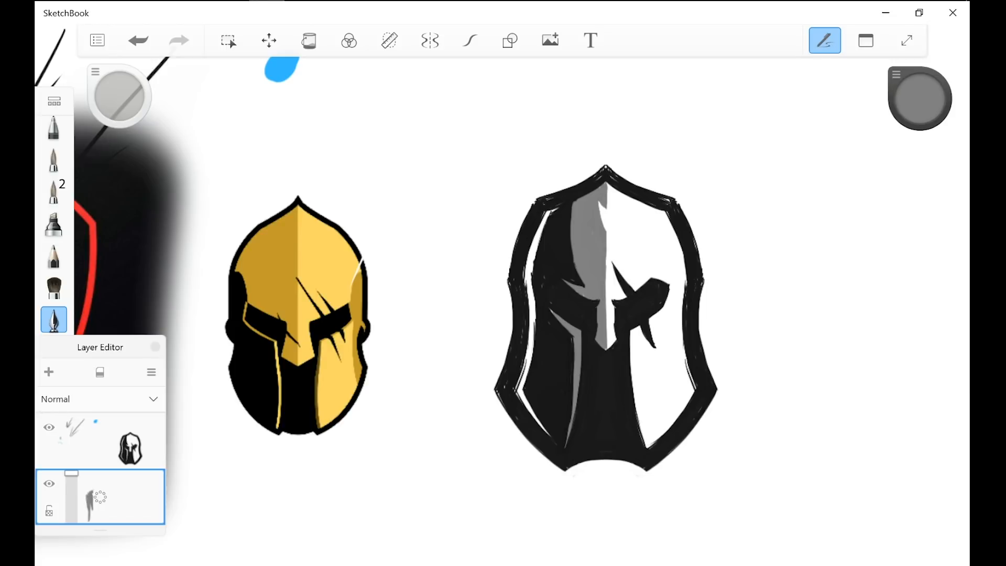
Step: Set the drawing colour to a lighter grey, RGB 178, 178, 178
{"action": "left_click", "coordinate": [896, 75]}
{"action": "left_click", "coordinate": [882, 261]}
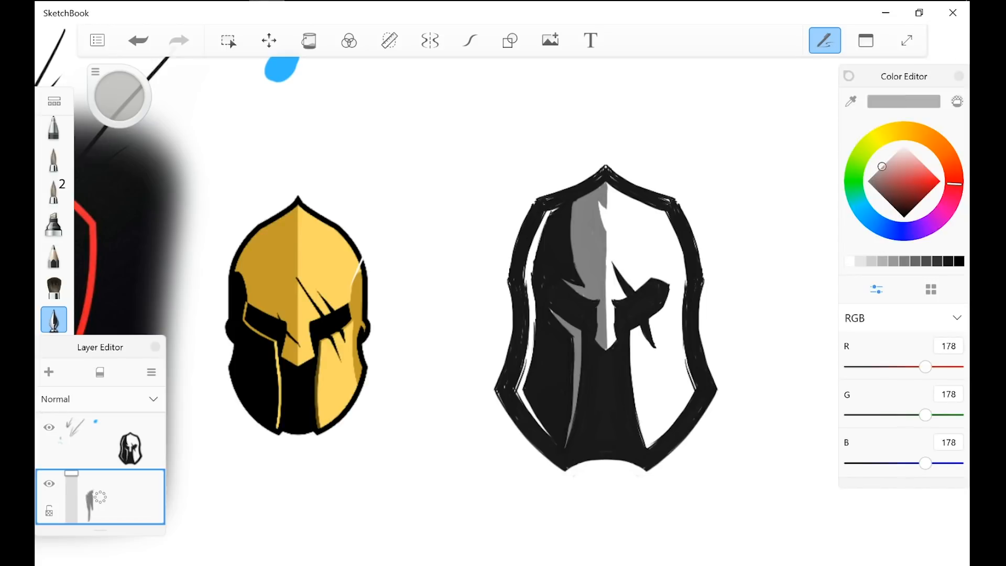
{"action": "left_click", "coordinate": [848, 76]}
{"action": "scroll", "coordinate": [661, 391], "scroll_direction": "up", "scroll_amount": 1}
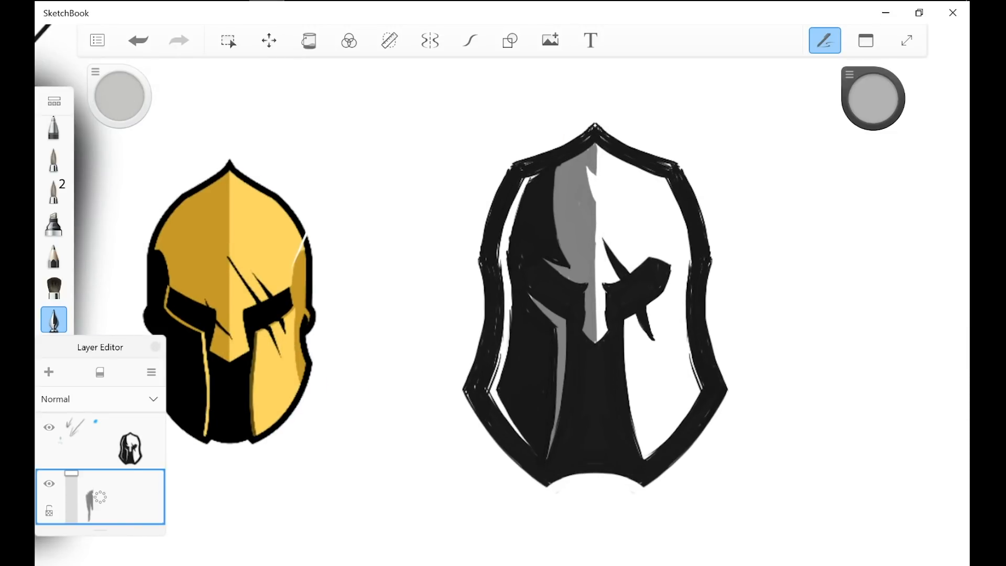
Step: Sample the forehead's medium grey and shade the outer edge of the helmet's right cheek down to the chin
{"action": "left_click", "coordinate": [588, 157], "text": "alt"}
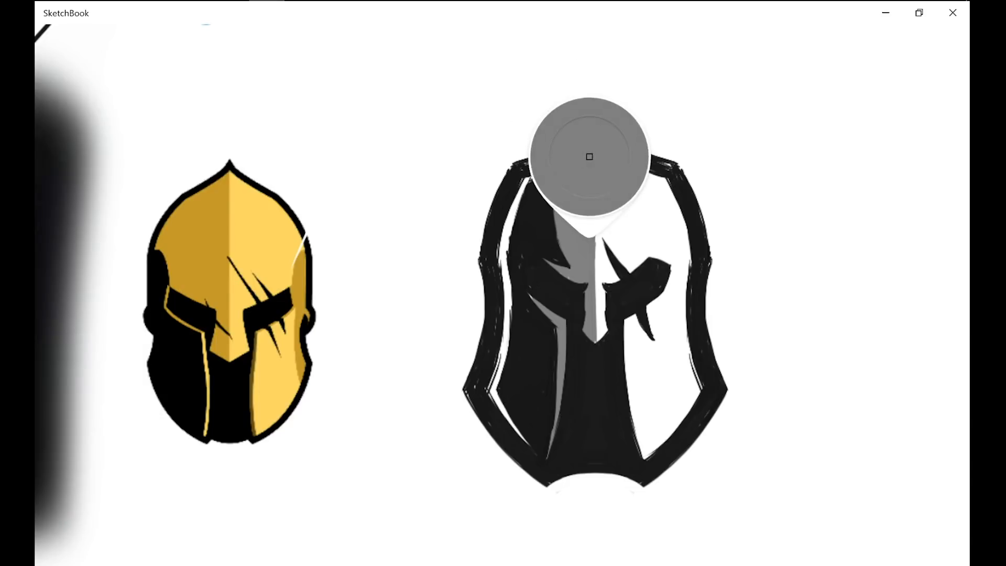
{"action": "mouse_move", "coordinate": [687, 263]}
{"action": "left_mouse_down"}
{"action": "mouse_move", "coordinate": [691, 368]}
{"action": "mouse_move", "coordinate": [677, 373]}
{"action": "mouse_move", "coordinate": [689, 392]}
{"action": "left_mouse_up"}
{"action": "mouse_move", "coordinate": [686, 354]}
{"action": "left_mouse_down"}
{"action": "mouse_move", "coordinate": [697, 395]}
{"action": "mouse_move", "coordinate": [659, 445]}
{"action": "left_mouse_up"}
{"action": "left_click_drag", "start_coordinate": [689, 391], "coordinate": [646, 459]}
Step: Extend the medium grey edge shading from the right cheek up along the right side of the forehead
{"action": "scroll", "coordinate": [715, 117], "scroll_direction": "up", "scroll_amount": 2}
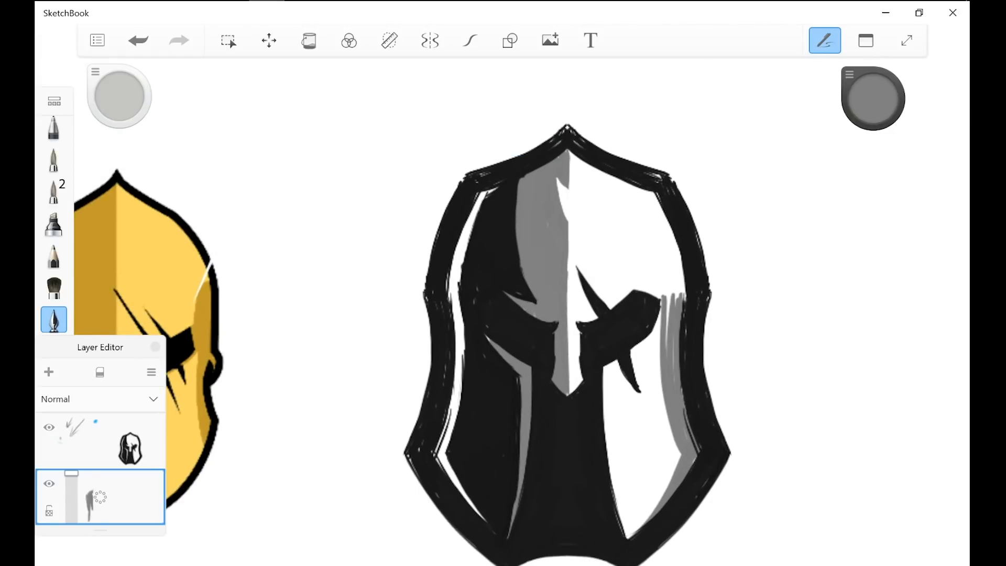
{"action": "left_click_drag", "start_coordinate": [638, 205], "coordinate": [672, 304]}
{"action": "left_click_drag", "start_coordinate": [644, 222], "coordinate": [665, 296]}
{"action": "left_click_drag", "start_coordinate": [642, 203], "coordinate": [666, 267]}
{"action": "left_click_drag", "start_coordinate": [648, 196], "coordinate": [680, 299]}
{"action": "mouse_move", "coordinate": [657, 194]}
{"action": "left_mouse_down"}
{"action": "mouse_move", "coordinate": [684, 303]}
{"action": "mouse_move", "coordinate": [674, 370]}
{"action": "left_mouse_up"}
Step: Taper the grey edge shading into a sharp point under the helmet's upper right corner
{"action": "scroll", "coordinate": [670, 236], "scroll_direction": "up", "scroll_amount": 4}
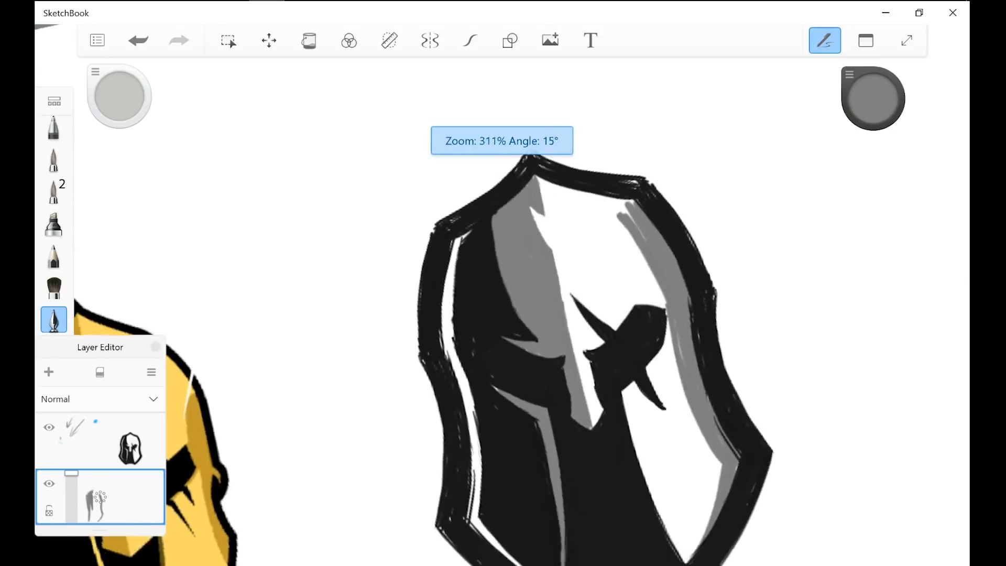
{"action": "left_click_drag", "start_coordinate": [591, 245], "coordinate": [546, 324]}
{"action": "mouse_move", "coordinate": [592, 263]}
{"action": "left_mouse_down"}
{"action": "mouse_move", "coordinate": [553, 322]}
{"action": "mouse_move", "coordinate": [563, 317]}
{"action": "left_mouse_up"}
{"action": "left_click_drag", "start_coordinate": [595, 287], "coordinate": [558, 321]}
{"action": "mouse_move", "coordinate": [596, 263]}
{"action": "left_mouse_down"}
{"action": "mouse_move", "coordinate": [600, 274]}
{"action": "mouse_move", "coordinate": [522, 373]}
{"action": "left_mouse_up"}
Step: Smooth the inner edge of the right-side shading with white and patch its remaining gaps in medium grey
{"action": "scroll", "coordinate": [666, 344], "scroll_direction": "up", "scroll_amount": 2}
{"action": "left_click", "coordinate": [565, 309], "text": "alt"}
{"action": "left_click_drag", "start_coordinate": [564, 297], "coordinate": [721, 228]}
{"action": "mouse_move", "coordinate": [579, 282]}
{"action": "left_mouse_down"}
{"action": "mouse_move", "coordinate": [712, 226]}
{"action": "mouse_move", "coordinate": [690, 227]}
{"action": "mouse_move", "coordinate": [786, 205]}
{"action": "left_mouse_up"}
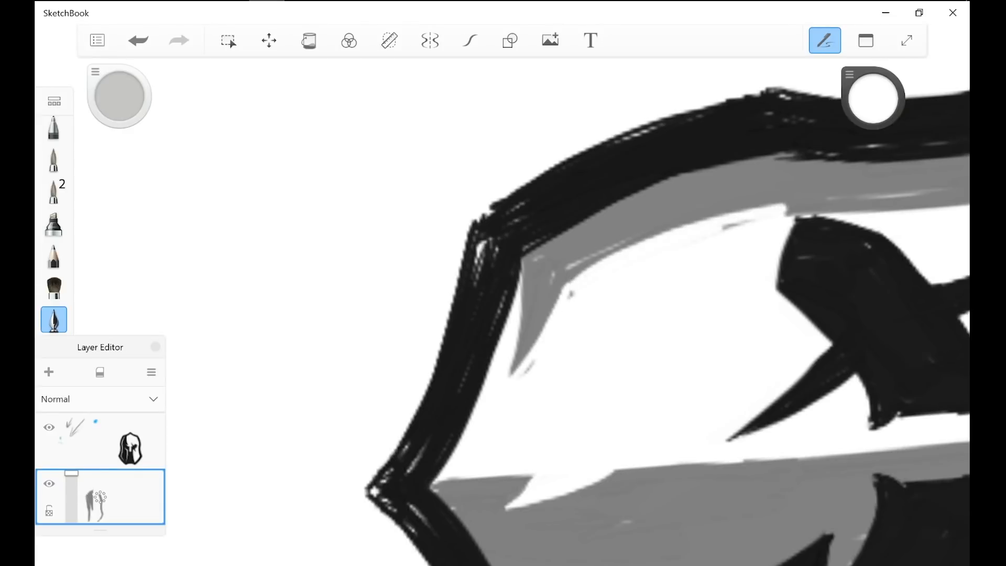
{"action": "left_click_drag", "start_coordinate": [649, 236], "coordinate": [825, 202]}
{"action": "left_click", "coordinate": [570, 295]}
{"action": "left_click", "coordinate": [571, 253], "text": "alt"}
{"action": "left_click_drag", "start_coordinate": [556, 275], "coordinate": [671, 227]}
{"action": "left_click", "coordinate": [623, 285], "text": "alt"}
{"action": "left_click_drag", "start_coordinate": [563, 286], "coordinate": [633, 243]}
{"action": "left_click", "coordinate": [569, 251], "text": "alt"}
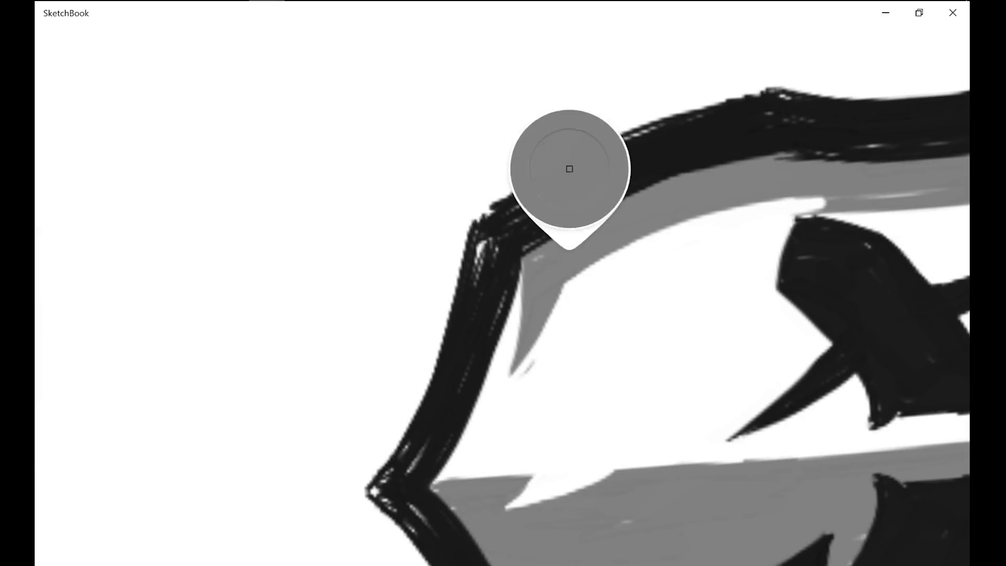
{"action": "left_click_drag", "start_coordinate": [530, 260], "coordinate": [545, 256]}
Step: Set the drawing colour to light grey, RGB 204, 204, 204, and fill the white strip inside the helmet's left outline
{"action": "scroll", "coordinate": [503, 314], "scroll_direction": "down", "scroll_amount": 5}
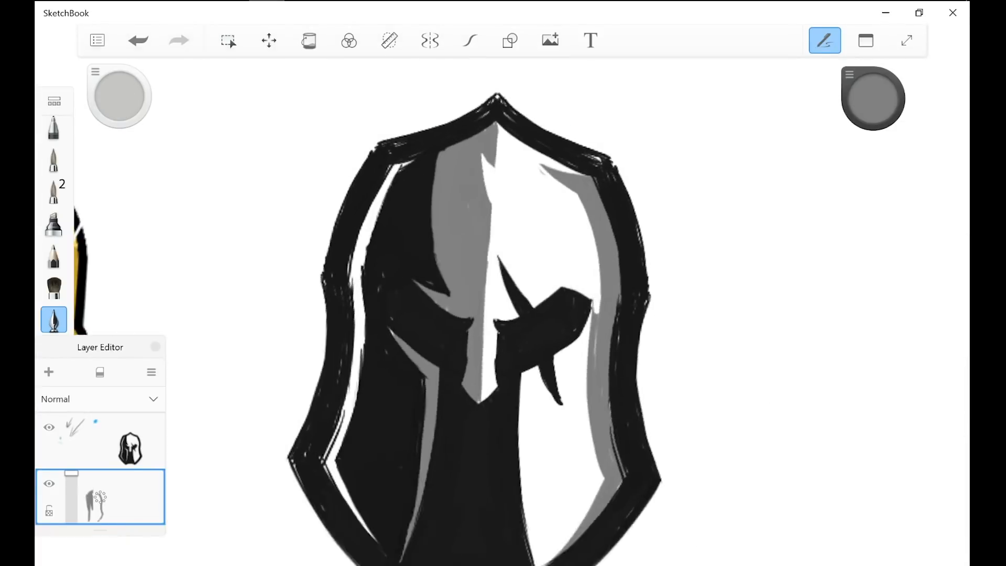
{"action": "scroll", "coordinate": [640, 410], "scroll_direction": "down", "scroll_amount": 5}
{"action": "scroll", "coordinate": [544, 437], "scroll_direction": "up", "scroll_amount": 2}
{"action": "scroll", "coordinate": [637, 372], "scroll_direction": "up", "scroll_amount": 2}
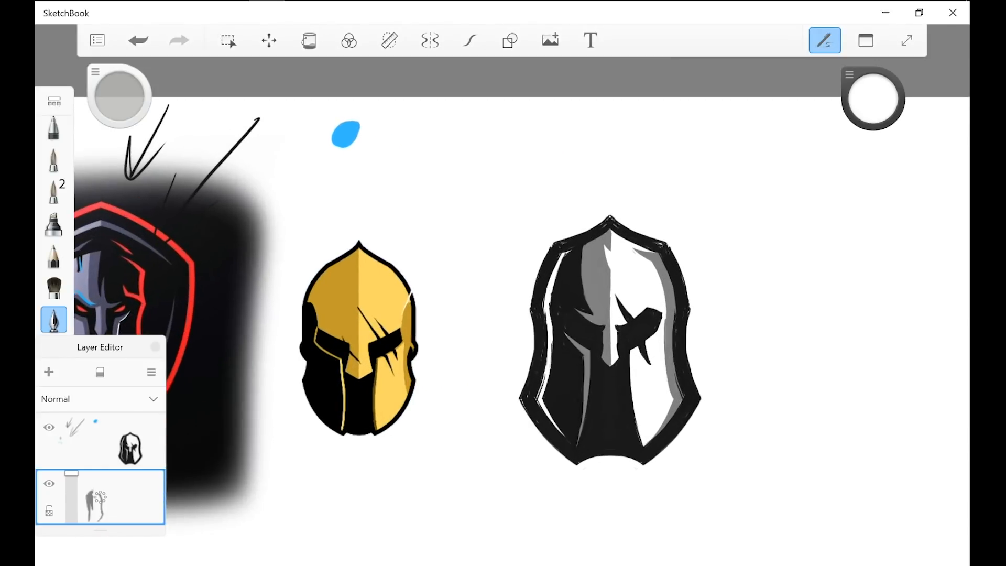
{"action": "left_click", "coordinate": [849, 75]}
{"action": "left_click", "coordinate": [871, 261]}
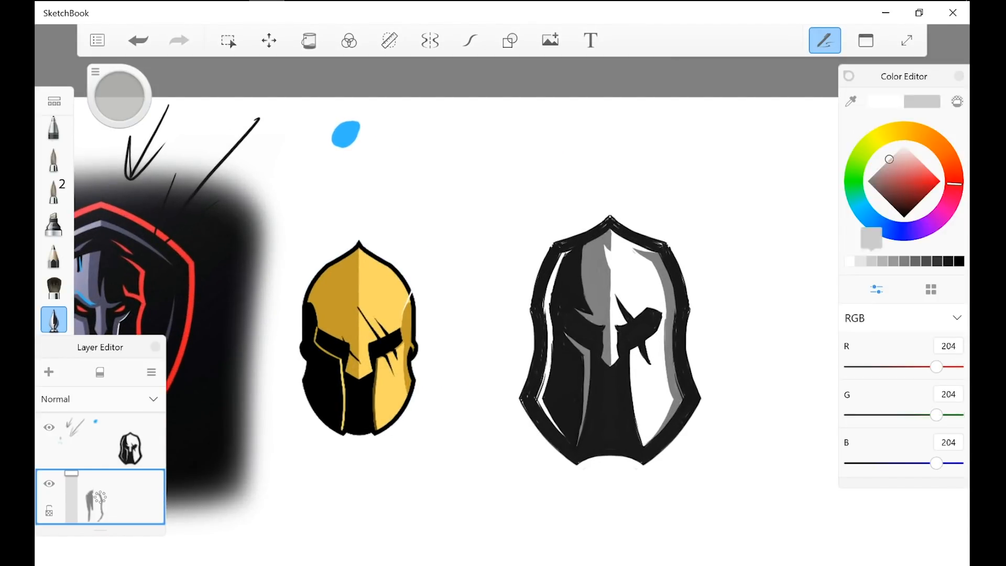
{"action": "left_click", "coordinate": [958, 76]}
{"action": "mouse_move", "coordinate": [565, 254]}
{"action": "left_mouse_down"}
{"action": "mouse_move", "coordinate": [547, 305]}
{"action": "mouse_move", "coordinate": [546, 388]}
{"action": "mouse_move", "coordinate": [558, 429]}
{"action": "left_mouse_up"}
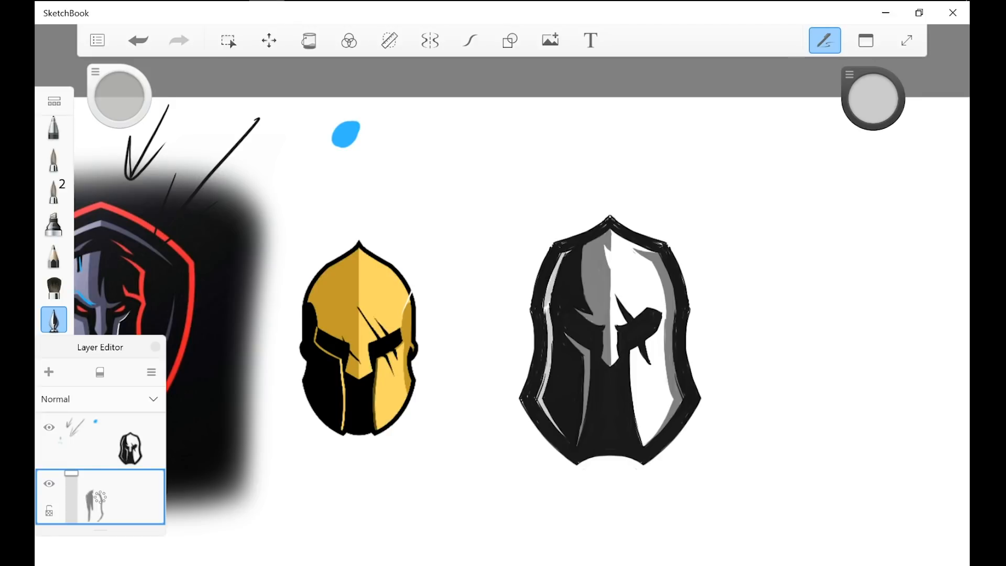
Step: Shade the helmet's right cheek below the eye in light grey
{"action": "scroll", "coordinate": [610, 340], "scroll_direction": "up", "scroll_amount": 5}
{"action": "left_click_drag", "start_coordinate": [577, 325], "coordinate": [411, 479]}
{"action": "left_click_drag", "start_coordinate": [628, 341], "coordinate": [465, 456]}
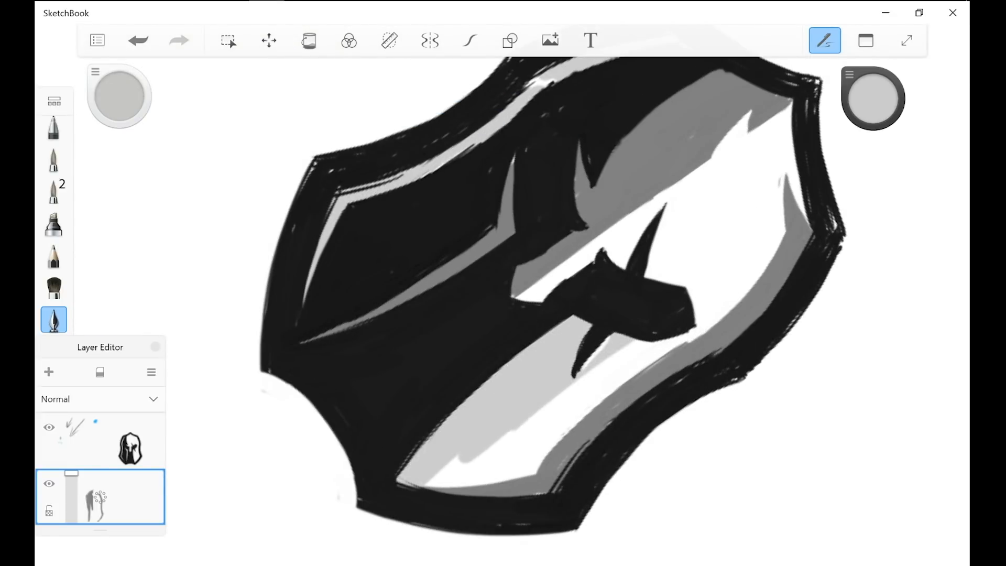
{"action": "mouse_move", "coordinate": [659, 344]}
{"action": "left_mouse_down"}
{"action": "mouse_move", "coordinate": [486, 453]}
{"action": "mouse_move", "coordinate": [552, 434]}
{"action": "left_mouse_up"}
{"action": "mouse_move", "coordinate": [692, 333]}
{"action": "left_mouse_down"}
{"action": "mouse_move", "coordinate": [569, 426]}
{"action": "mouse_move", "coordinate": [531, 470]}
{"action": "left_mouse_up"}
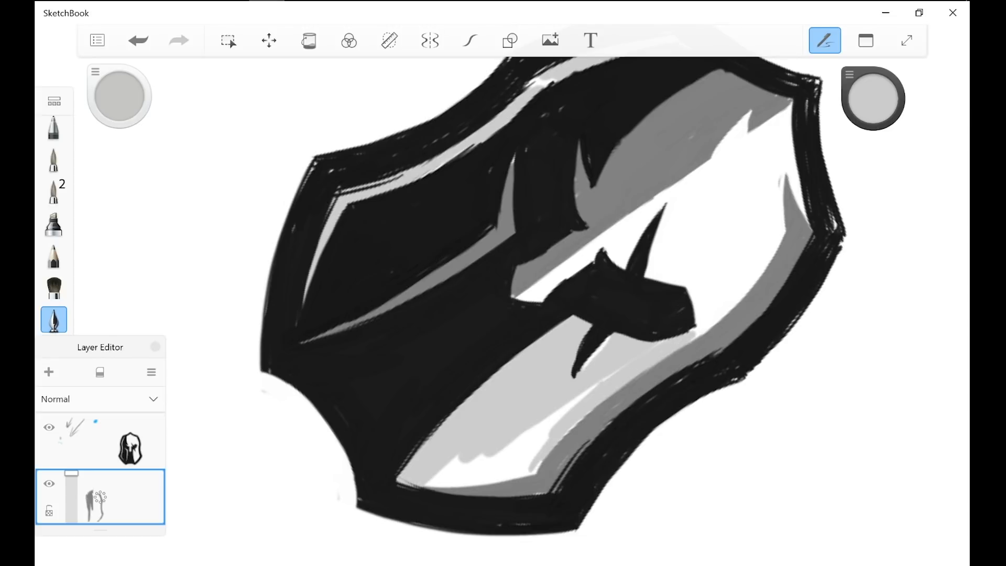
Step: Lay light grey along the right side of the centre line from the nose guard to the peak
{"action": "scroll", "coordinate": [550, 414], "scroll_direction": "up", "scroll_amount": 2}
{"action": "mouse_move", "coordinate": [390, 342]}
{"action": "left_mouse_down"}
{"action": "mouse_move", "coordinate": [484, 441]}
{"action": "mouse_move", "coordinate": [494, 426]}
{"action": "left_mouse_up"}
{"action": "mouse_move", "coordinate": [480, 394]}
{"action": "left_mouse_down"}
{"action": "mouse_move", "coordinate": [511, 423]}
{"action": "mouse_move", "coordinate": [639, 448]}
{"action": "left_mouse_up"}
{"action": "left_click_drag", "start_coordinate": [622, 245], "coordinate": [508, 367]}
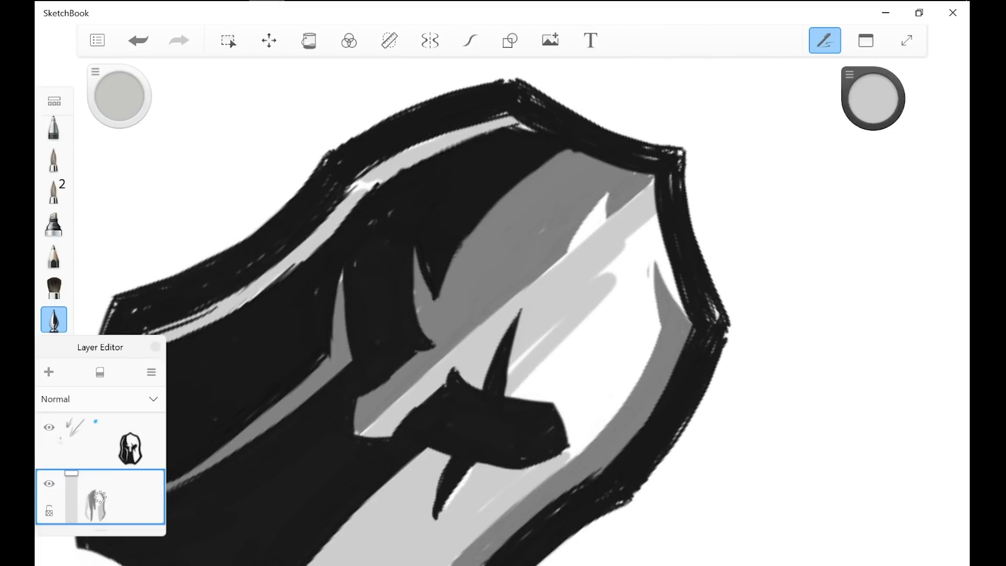
Step: Fill the forehead above and around the right eye with light grey, out to the darker edge shading
{"action": "left_click_drag", "start_coordinate": [602, 308], "coordinate": [513, 396]}
{"action": "left_click_drag", "start_coordinate": [607, 318], "coordinate": [529, 398]}
{"action": "left_click_drag", "start_coordinate": [555, 327], "coordinate": [510, 373]}
{"action": "mouse_move", "coordinate": [615, 320]}
{"action": "left_mouse_down"}
{"action": "mouse_move", "coordinate": [548, 405]}
{"action": "mouse_move", "coordinate": [560, 408]}
{"action": "left_mouse_up"}
{"action": "mouse_move", "coordinate": [608, 352]}
{"action": "left_mouse_down"}
{"action": "mouse_move", "coordinate": [545, 398]}
{"action": "mouse_move", "coordinate": [566, 419]}
{"action": "left_mouse_up"}
{"action": "left_click_drag", "start_coordinate": [638, 343], "coordinate": [573, 436]}
{"action": "left_click_drag", "start_coordinate": [634, 369], "coordinate": [577, 446]}
{"action": "left_click_drag", "start_coordinate": [574, 448], "coordinate": [564, 454]}
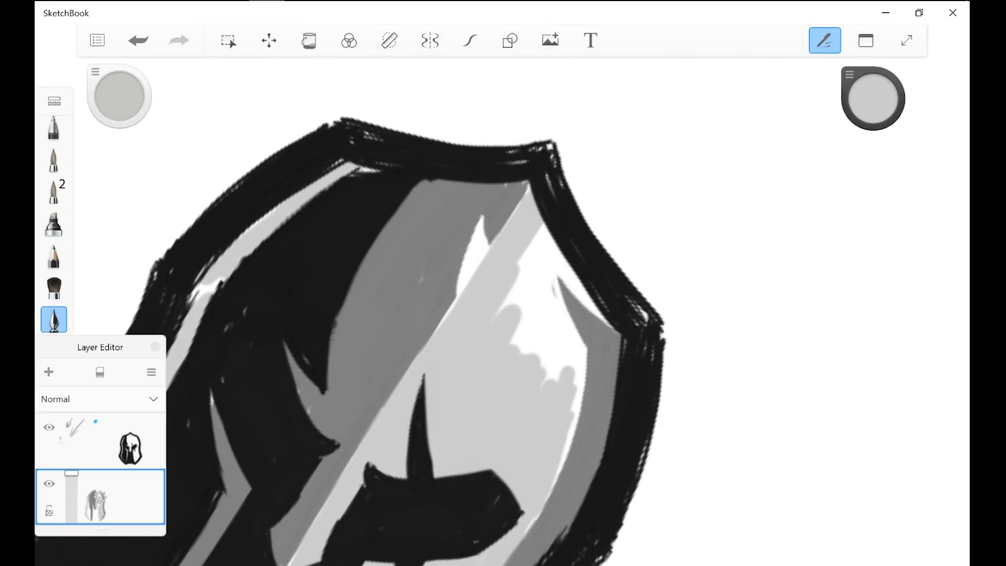
Step: Cover the upper right forehead and the pointed notch beside the centre line with light grey
{"action": "left_click_drag", "start_coordinate": [554, 270], "coordinate": [578, 343]}
{"action": "left_click_drag", "start_coordinate": [540, 231], "coordinate": [602, 315]}
{"action": "left_click_drag", "start_coordinate": [538, 251], "coordinate": [514, 356]}
{"action": "left_click_drag", "start_coordinate": [502, 289], "coordinate": [520, 352]}
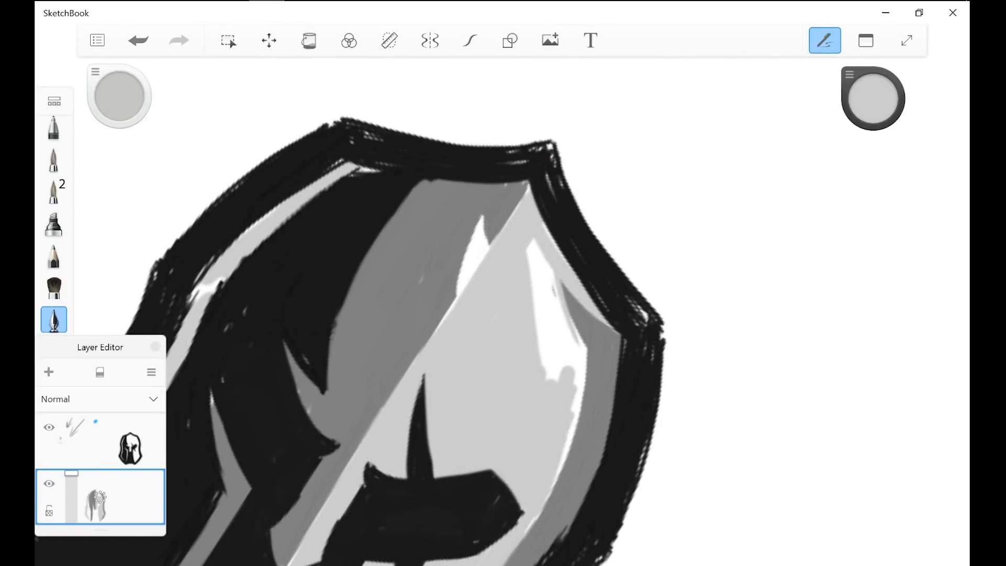
{"action": "mouse_move", "coordinate": [471, 255]}
{"action": "left_mouse_down"}
{"action": "mouse_move", "coordinate": [462, 292]}
{"action": "mouse_move", "coordinate": [474, 241]}
{"action": "mouse_move", "coordinate": [474, 263]}
{"action": "left_mouse_up"}
{"action": "left_click_drag", "start_coordinate": [484, 224], "coordinate": [472, 276]}
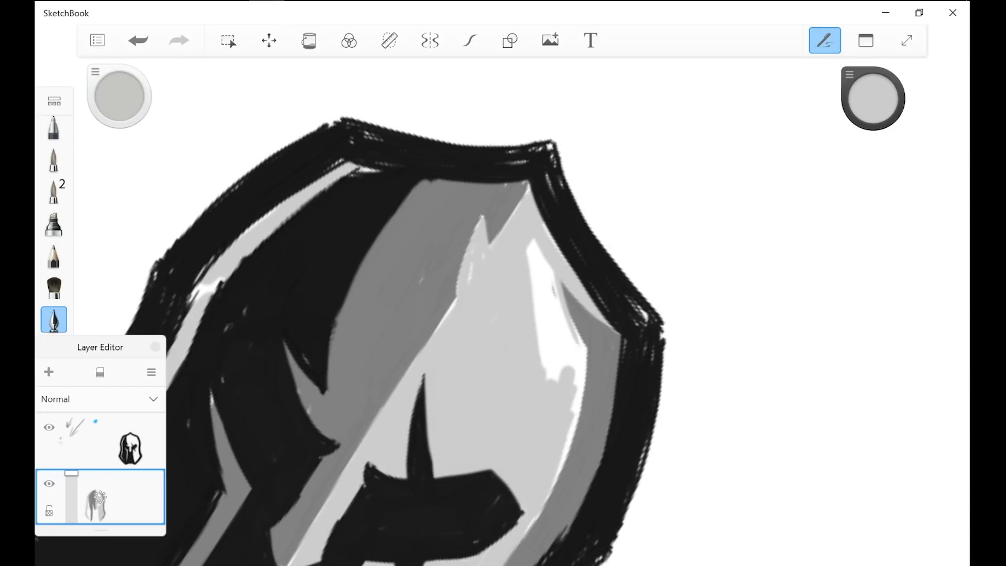
{"action": "mouse_move", "coordinate": [534, 242]}
{"action": "left_mouse_down"}
{"action": "mouse_move", "coordinate": [572, 360]}
{"action": "mouse_move", "coordinate": [580, 352]}
{"action": "mouse_move", "coordinate": [582, 408]}
{"action": "mouse_move", "coordinate": [560, 471]}
{"action": "left_mouse_up"}
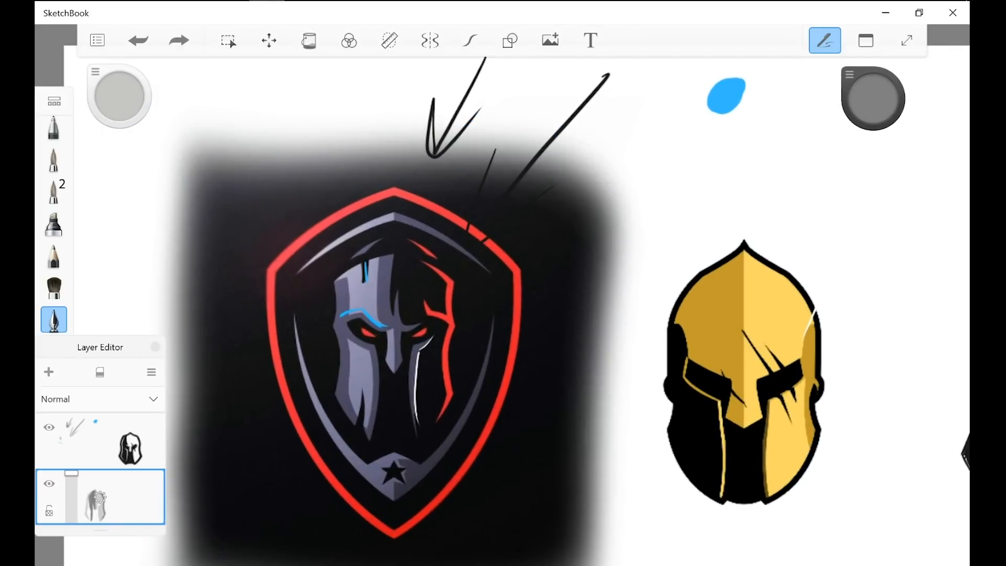
Step: Sample the blue swatch and paint blue over the outer edge of the shield face's left cheek
{"action": "key", "text": "i"}
{"action": "left_click", "coordinate": [712, 94]}
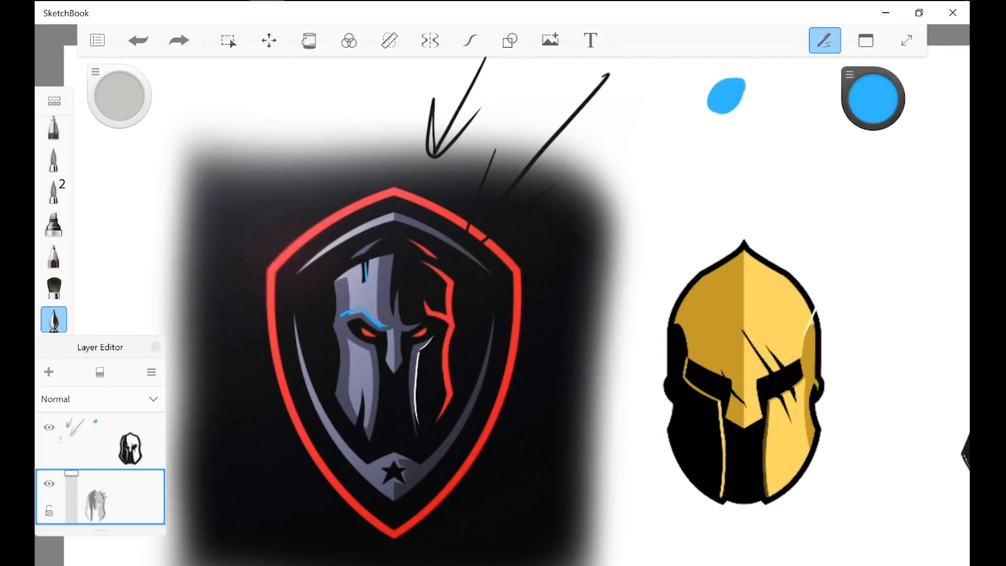
{"action": "scroll", "coordinate": [334, 468], "scroll_direction": "up", "scroll_amount": 4}
{"action": "mouse_move", "coordinate": [354, 276]}
{"action": "left_mouse_down"}
{"action": "mouse_move", "coordinate": [350, 363]}
{"action": "mouse_move", "coordinate": [340, 249]}
{"action": "mouse_move", "coordinate": [357, 379]}
{"action": "left_mouse_up"}
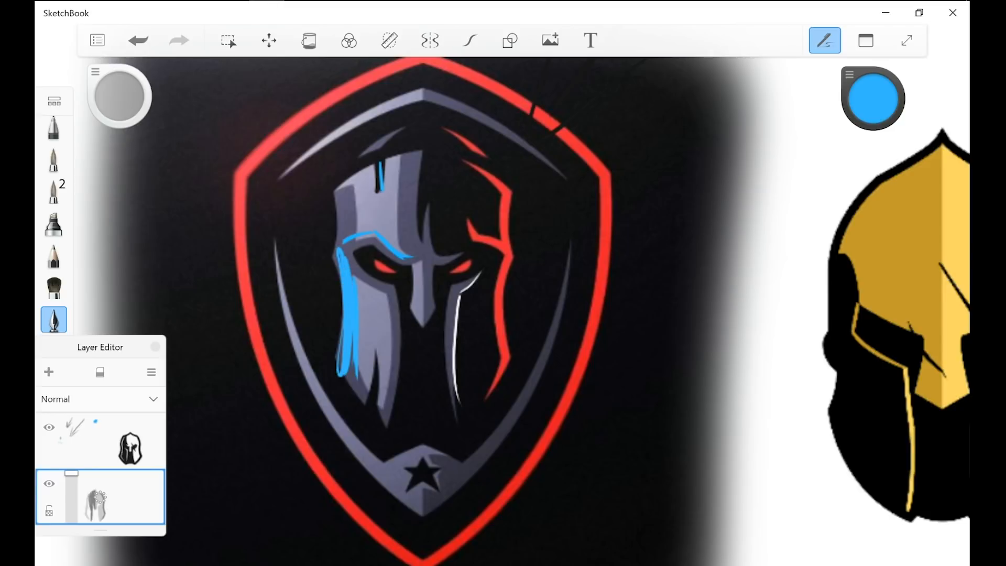
Step: Mark the shield face's left temple, forehead centre, nose, right brow and inner cheek edges in blue
{"action": "mouse_move", "coordinate": [454, 404]}
{"action": "left_mouse_down"}
{"action": "mouse_move", "coordinate": [450, 287]}
{"action": "mouse_move", "coordinate": [420, 216]}
{"action": "mouse_move", "coordinate": [432, 279]}
{"action": "left_mouse_up"}
{"action": "mouse_move", "coordinate": [338, 249]}
{"action": "left_mouse_down"}
{"action": "mouse_move", "coordinate": [334, 188]}
{"action": "mouse_move", "coordinate": [349, 177]}
{"action": "left_mouse_up"}
{"action": "mouse_move", "coordinate": [401, 251]}
{"action": "left_mouse_down"}
{"action": "mouse_move", "coordinate": [420, 258]}
{"action": "mouse_move", "coordinate": [430, 347]}
{"action": "left_mouse_up"}
{"action": "left_click_drag", "start_coordinate": [403, 292], "coordinate": [394, 418]}
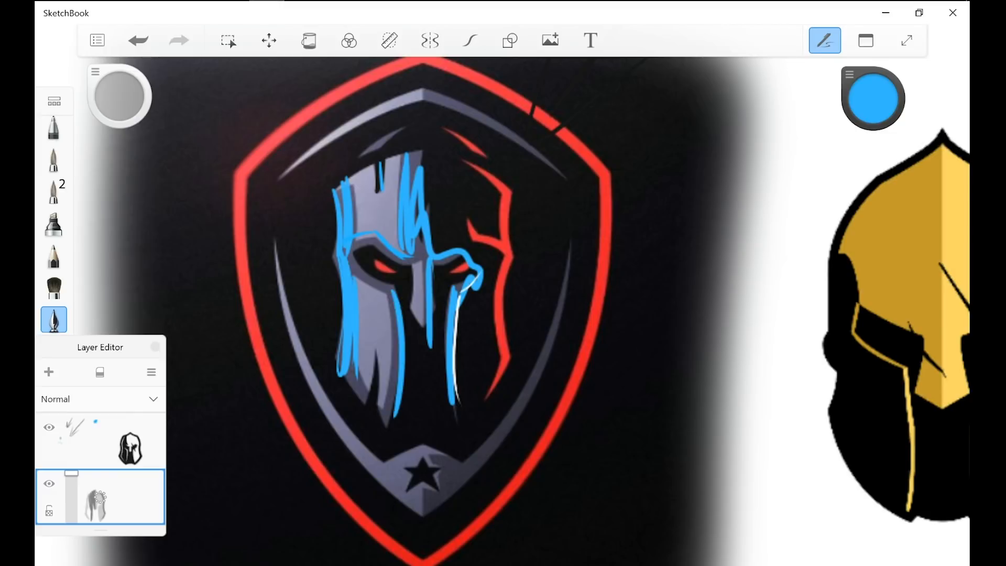
Step: Outline the lower edge of the shield face's left eye opening in blue and undo the extra strokes over the eye
{"action": "left_click_drag", "start_coordinate": [349, 261], "coordinate": [390, 292]}
{"action": "mouse_move", "coordinate": [361, 238]}
{"action": "left_mouse_down"}
{"action": "mouse_move", "coordinate": [422, 262]}
{"action": "mouse_move", "coordinate": [373, 283]}
{"action": "left_mouse_up"}
{"action": "left_click", "coordinate": [138, 41]}
{"action": "left_click", "coordinate": [138, 40]}
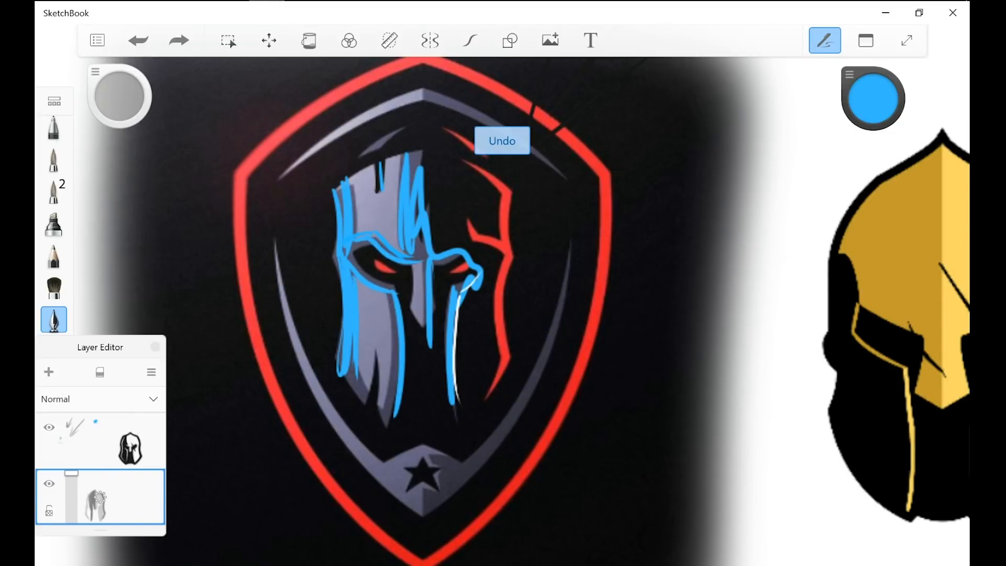
Step: Undo the recent blue strokes on the shield face's forehead, temple, nose, left cheek and inner right cheek edge
{"action": "left_click", "coordinate": [139, 40]}
{"action": "left_click", "coordinate": [138, 41]}
{"action": "left_click", "coordinate": [139, 41]}
{"action": "left_click", "coordinate": [138, 40]}
{"action": "left_click", "coordinate": [138, 40]}
{"action": "left_click", "coordinate": [138, 40]}
{"action": "left_click", "coordinate": [138, 40]}
{"action": "left_click", "coordinate": [139, 41]}
{"action": "left_click", "coordinate": [138, 40]}
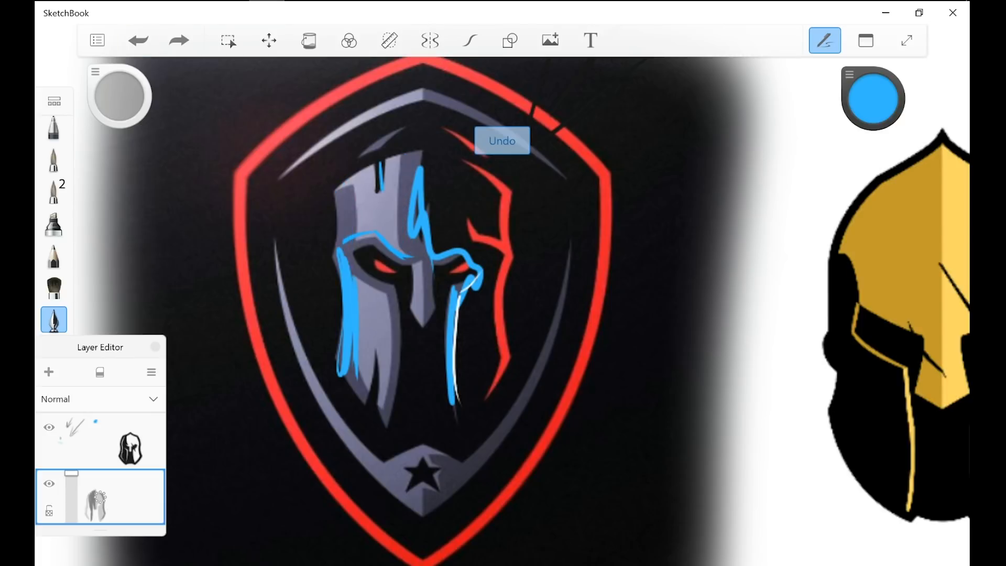
{"action": "left_click", "coordinate": [138, 40]}
{"action": "left_click", "coordinate": [138, 41]}
{"action": "left_click", "coordinate": [138, 41]}
{"action": "left_click", "coordinate": [138, 40]}
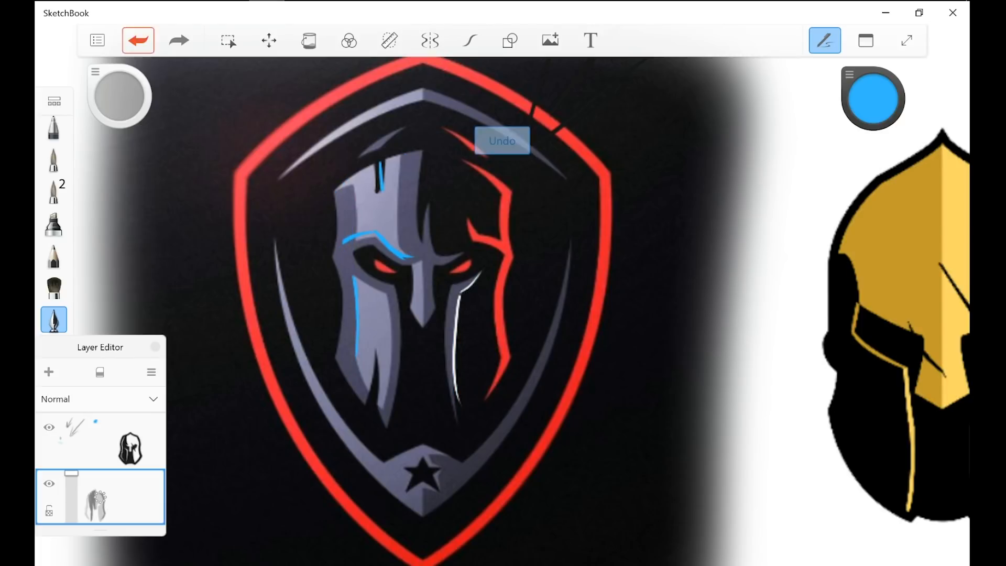
Step: Draw a blue stepped profile line with a squared notch between the gold helmet and the new helmet
{"action": "scroll", "coordinate": [503, 315], "scroll_direction": "down", "scroll_amount": 3}
{"action": "scroll", "coordinate": [698, 415], "scroll_direction": "up", "scroll_amount": 4}
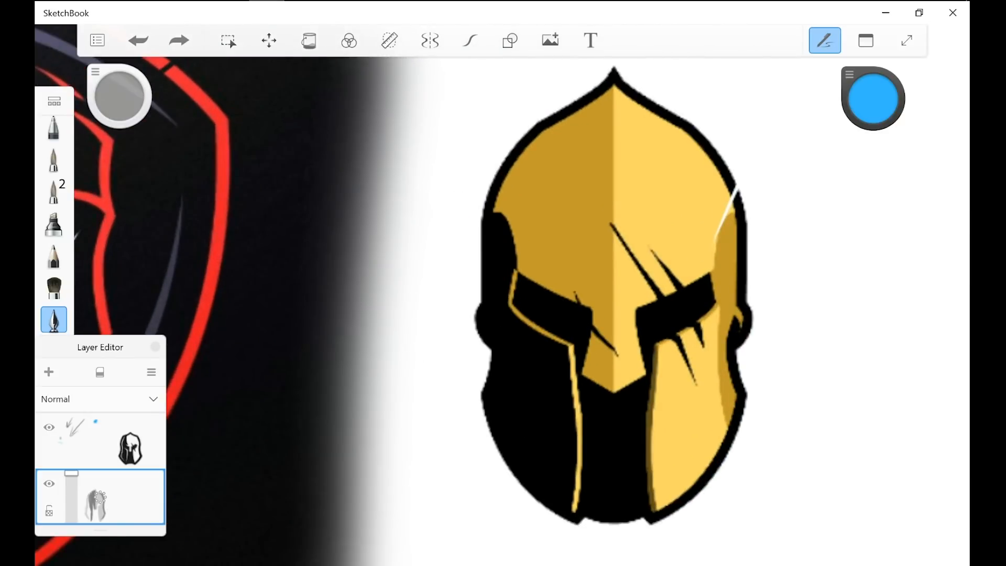
{"action": "left_click_drag", "start_coordinate": [895, 271], "coordinate": [888, 476]}
{"action": "mouse_move", "coordinate": [894, 272]}
{"action": "left_mouse_down"}
{"action": "mouse_move", "coordinate": [827, 240]}
{"action": "mouse_move", "coordinate": [823, 217]}
{"action": "mouse_move", "coordinate": [890, 226]}
{"action": "mouse_move", "coordinate": [889, 128]}
{"action": "left_mouse_up"}
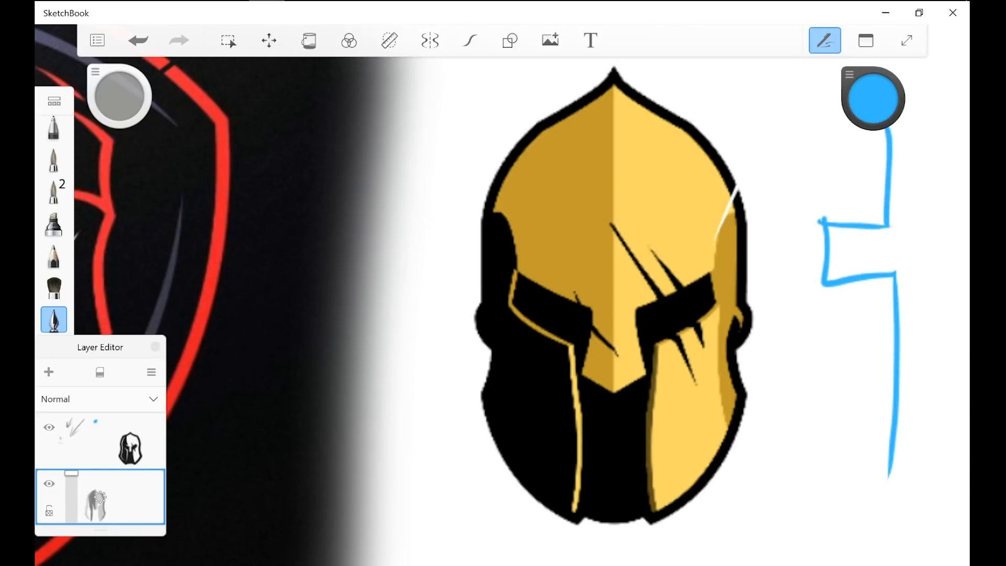
Step: Draw a blue arrow in the empty area below the gold helmet, pointing up and to the left
{"action": "scroll", "coordinate": [607, 261], "scroll_direction": "down", "scroll_amount": 5}
{"action": "left_click_drag", "start_coordinate": [672, 538], "coordinate": [576, 491]}
{"action": "scroll", "coordinate": [618, 262], "scroll_direction": "down", "scroll_amount": 2}
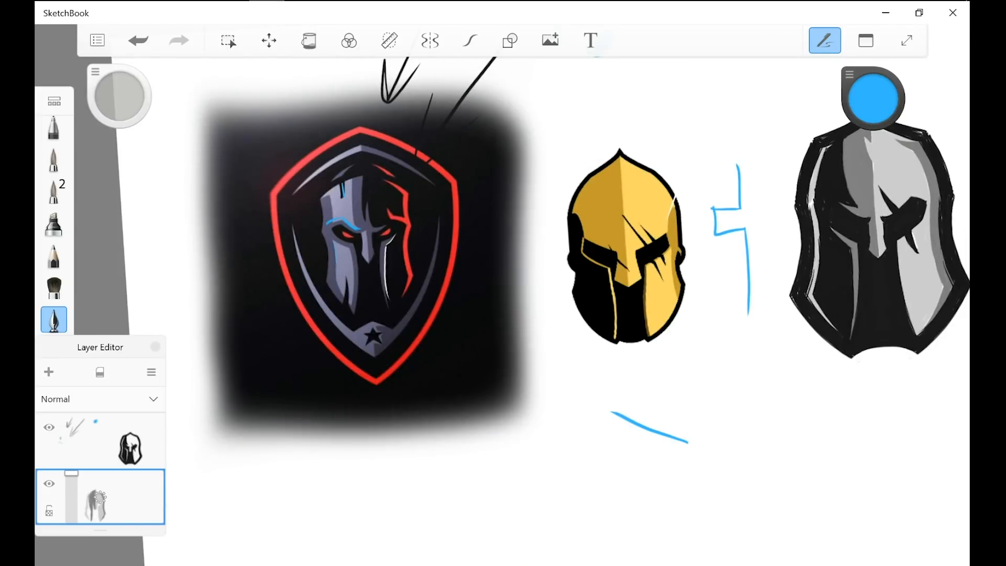
{"action": "left_click_drag", "start_coordinate": [630, 384], "coordinate": [630, 392]}
{"action": "scroll", "coordinate": [592, 293], "scroll_direction": "up", "scroll_amount": 2}
Step: Sketch a larger blue profile beside the arrow, with a bevelled notch and a long vertical line beneath it
{"action": "left_click_drag", "start_coordinate": [621, 344], "coordinate": [620, 422]}
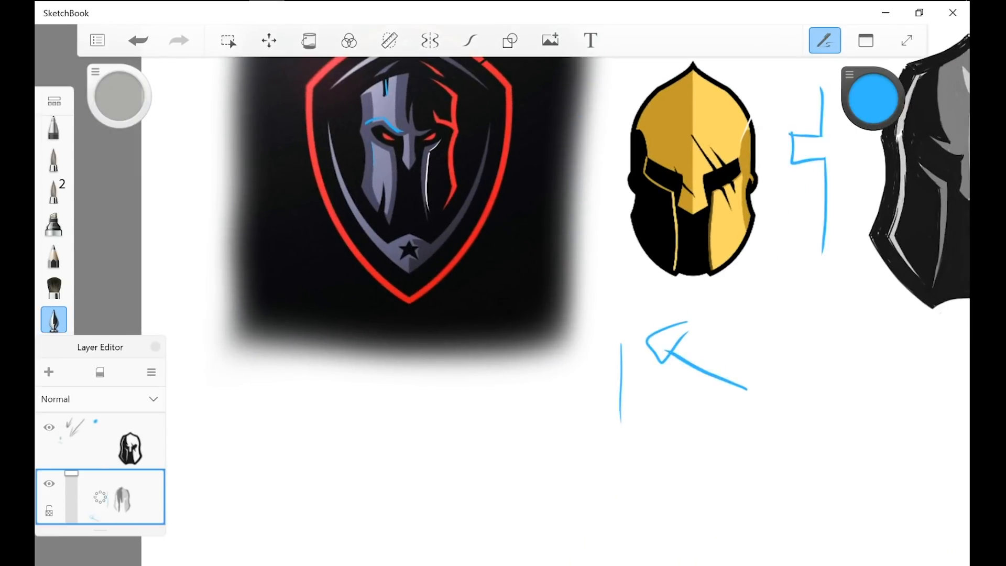
{"action": "mouse_move", "coordinate": [621, 336]}
{"action": "left_mouse_down"}
{"action": "mouse_move", "coordinate": [620, 422]}
{"action": "mouse_move", "coordinate": [640, 447]}
{"action": "left_mouse_up"}
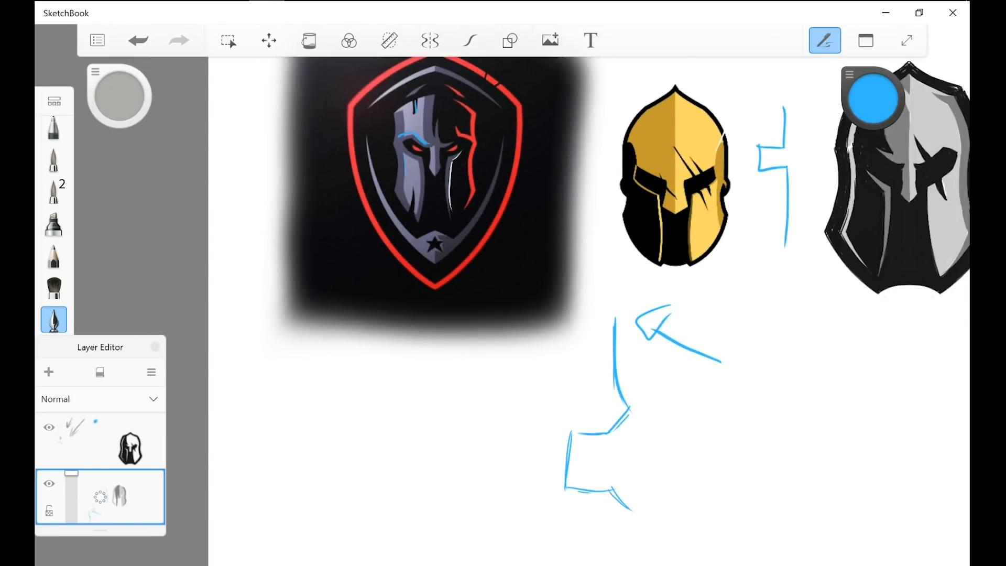
{"action": "scroll", "coordinate": [523, 262], "scroll_direction": "down", "scroll_amount": 2}
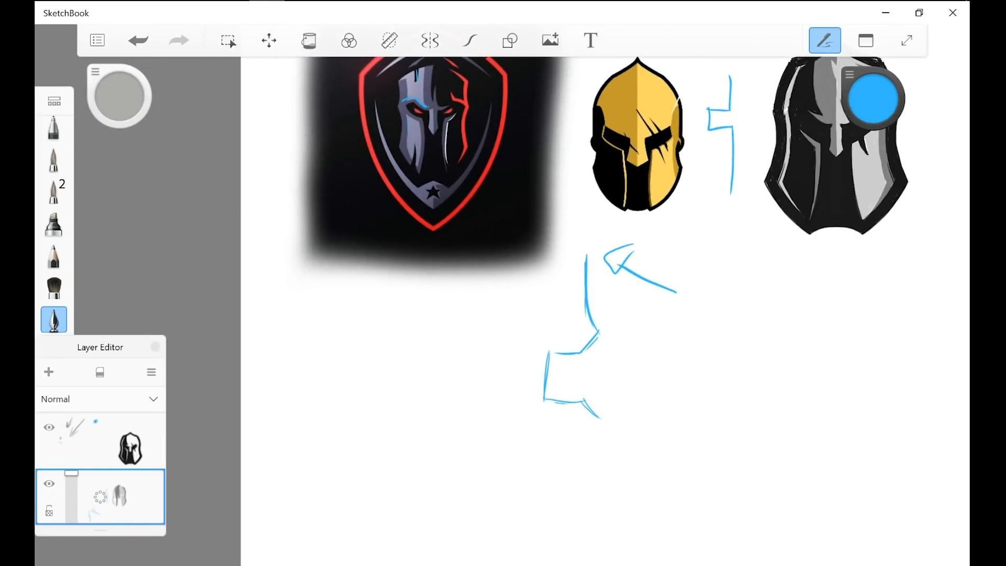
{"action": "left_click_drag", "start_coordinate": [606, 419], "coordinate": [595, 544]}
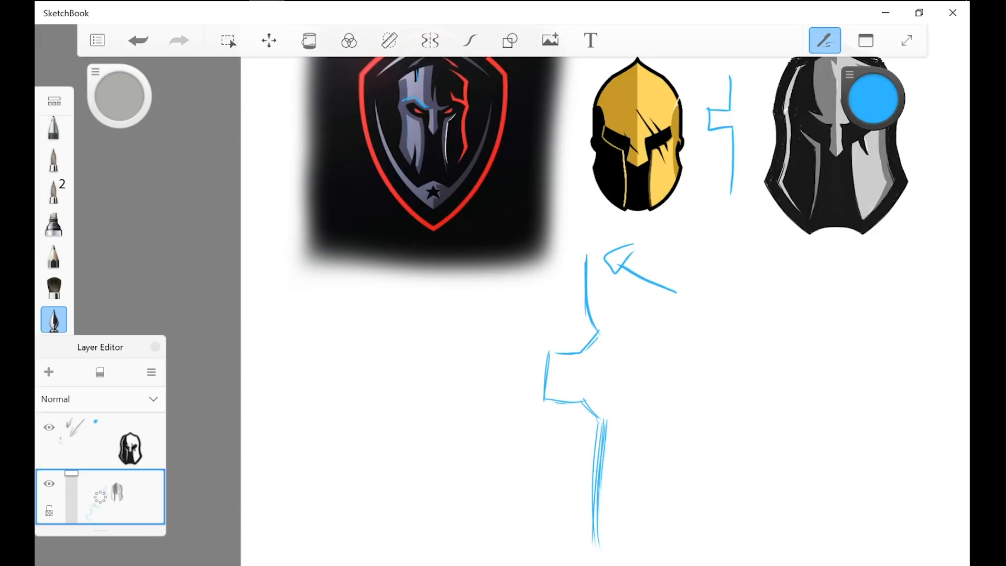
Step: Add a second outline around the large profile's notch and hatch its thickness in blue
{"action": "left_click_drag", "start_coordinate": [542, 419], "coordinate": [611, 422]}
{"action": "left_click_drag", "start_coordinate": [596, 330], "coordinate": [543, 344]}
{"action": "mouse_move", "coordinate": [530, 335]}
{"action": "left_mouse_down"}
{"action": "mouse_move", "coordinate": [601, 331]}
{"action": "mouse_move", "coordinate": [520, 417]}
{"action": "left_mouse_up"}
{"action": "mouse_move", "coordinate": [529, 336]}
{"action": "left_mouse_down"}
{"action": "mouse_move", "coordinate": [526, 410]}
{"action": "mouse_move", "coordinate": [545, 414]}
{"action": "mouse_move", "coordinate": [594, 400]}
{"action": "mouse_move", "coordinate": [580, 339]}
{"action": "left_mouse_up"}
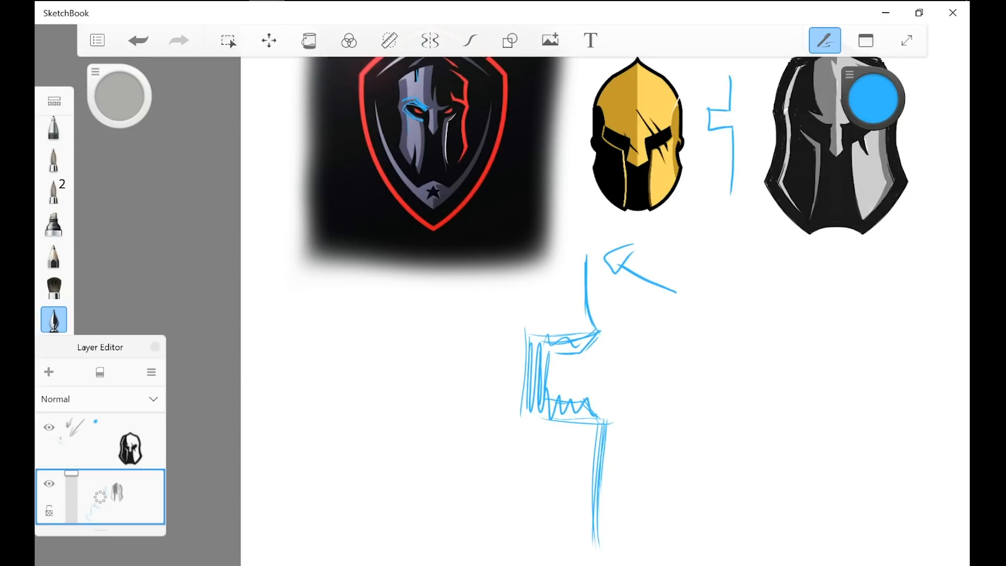
{"action": "mouse_move", "coordinate": [589, 399]}
{"action": "left_mouse_down"}
{"action": "mouse_move", "coordinate": [598, 422]}
{"action": "mouse_move", "coordinate": [551, 403]}
{"action": "mouse_move", "coordinate": [594, 404]}
{"action": "left_mouse_up"}
{"action": "left_click_drag", "start_coordinate": [544, 346], "coordinate": [604, 333]}
Step: Try blue along the new helmet's left inner cheek edge and undo the strokes
{"action": "scroll", "coordinate": [501, 304], "scroll_direction": "down", "scroll_amount": 3}
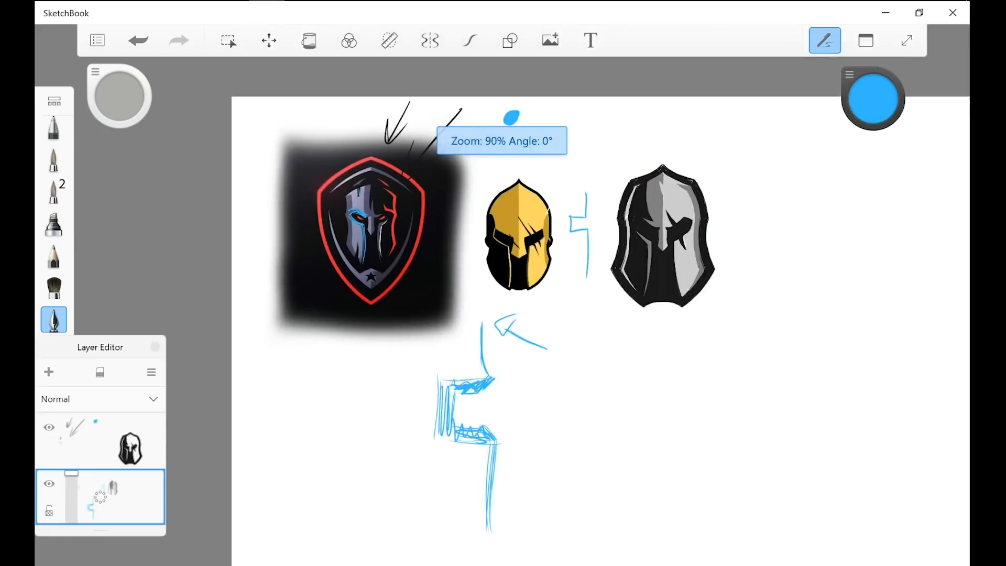
{"action": "scroll", "coordinate": [669, 269], "scroll_direction": "up", "scroll_amount": 5}
{"action": "scroll", "coordinate": [553, 220], "scroll_direction": "up", "scroll_amount": 3}
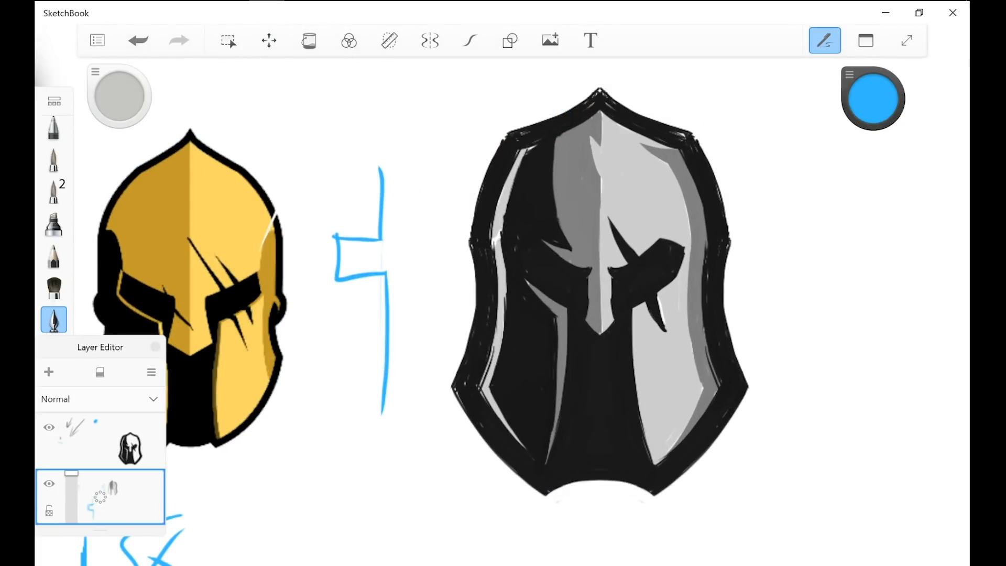
{"action": "left_click_drag", "start_coordinate": [557, 306], "coordinate": [556, 422]}
{"action": "left_click_drag", "start_coordinate": [524, 280], "coordinate": [558, 314]}
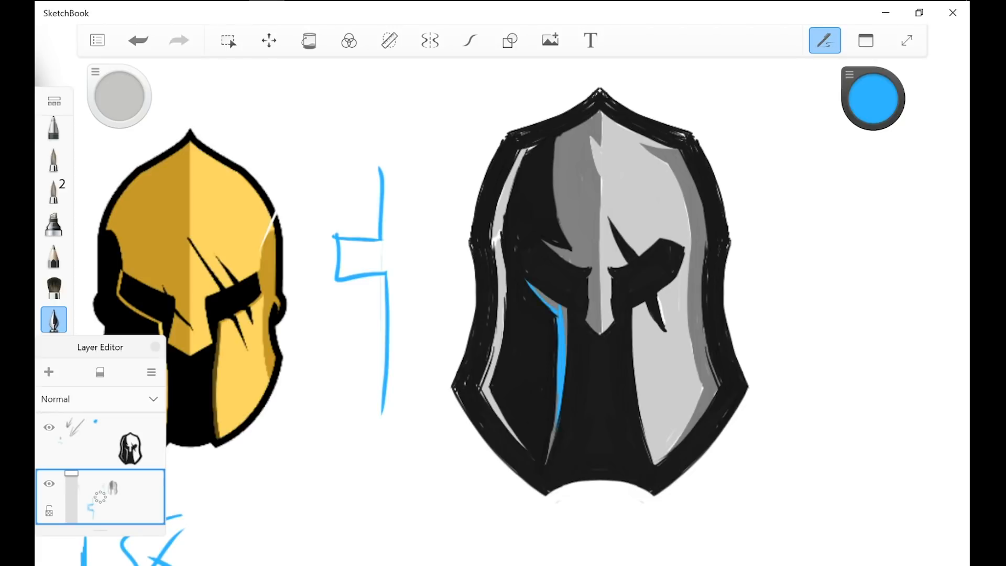
{"action": "scroll", "coordinate": [604, 368], "scroll_direction": "down", "scroll_amount": 5}
{"action": "key", "text": "ctrl+z"}
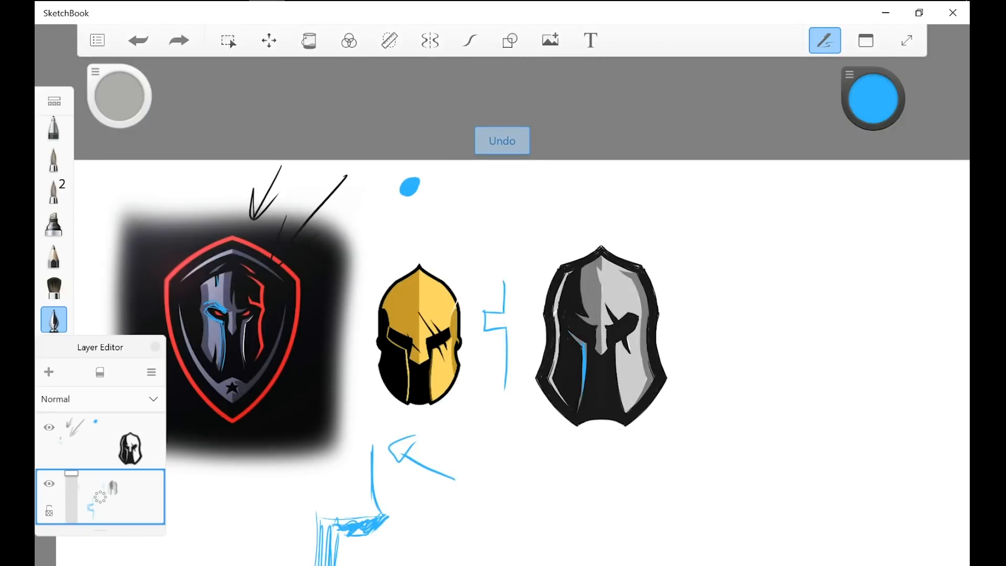
{"action": "key", "text": "ctrl+z"}
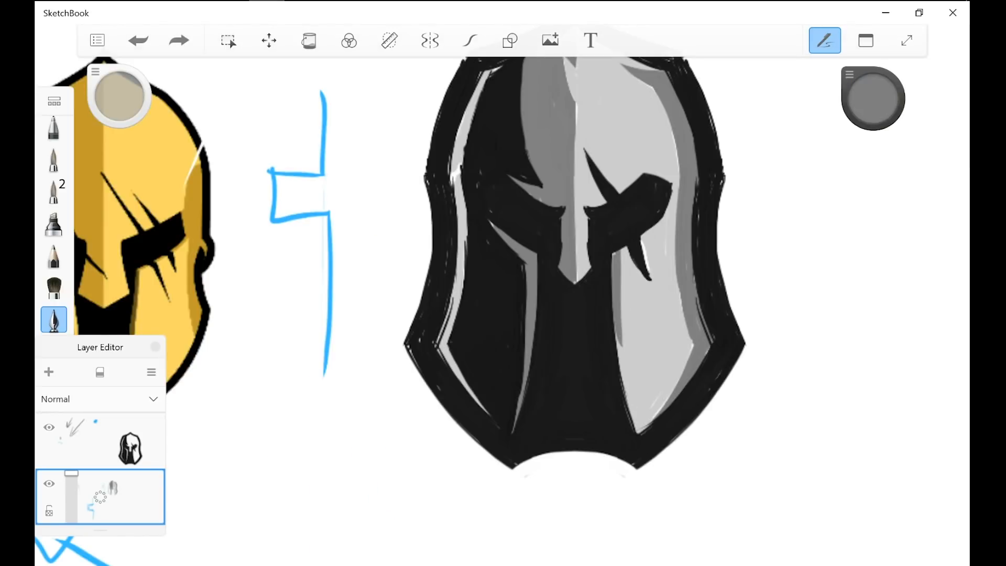
Step: Shade the new helmet's right inner cheek edge and lower right eye rim in mid grey, and draw a small arrow beside it
{"action": "left_click_drag", "start_coordinate": [613, 252], "coordinate": [627, 388]}
{"action": "left_click_drag", "start_coordinate": [619, 311], "coordinate": [632, 427]}
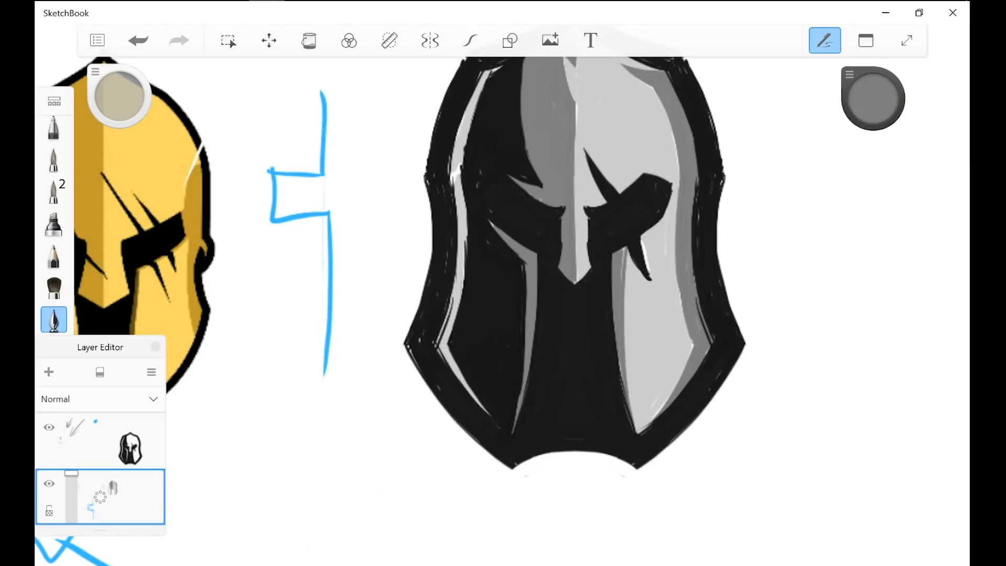
{"action": "scroll", "coordinate": [665, 178], "scroll_direction": "up", "scroll_amount": 3}
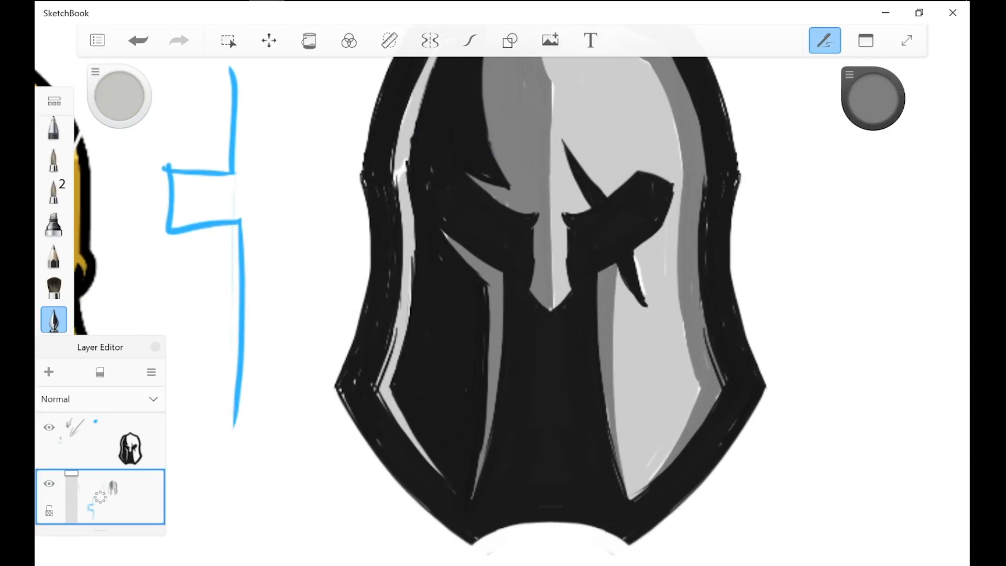
{"action": "left_click_drag", "start_coordinate": [661, 230], "coordinate": [634, 258]}
{"action": "mouse_move", "coordinate": [294, 555]}
{"action": "left_mouse_down"}
{"action": "mouse_move", "coordinate": [348, 502]}
{"action": "mouse_move", "coordinate": [352, 484]}
{"action": "left_mouse_up"}
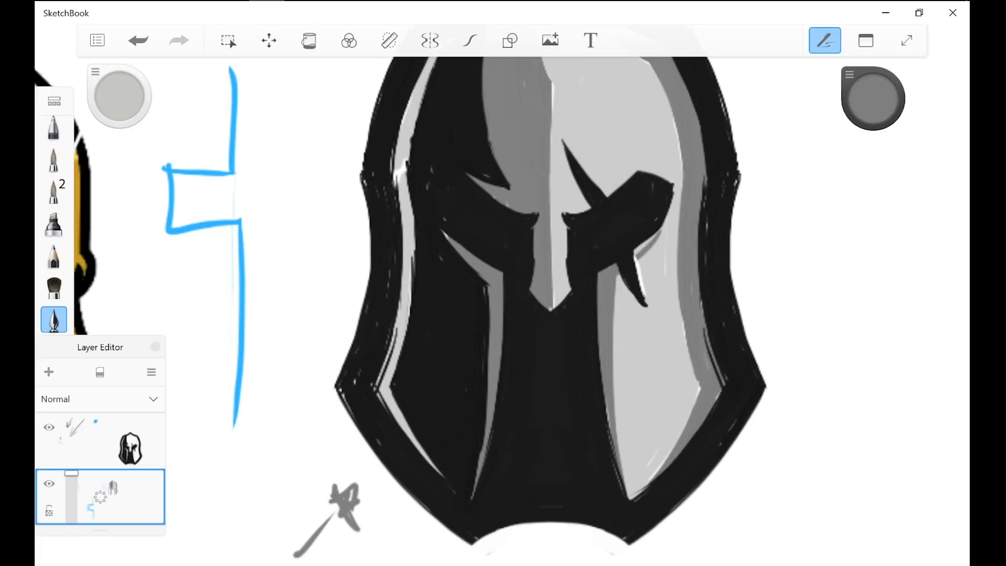
{"action": "left_click_drag", "start_coordinate": [664, 225], "coordinate": [638, 254]}
{"action": "left_click", "coordinate": [100, 441]}
{"action": "key", "text": "e"}
{"action": "scroll", "coordinate": [550, 293], "scroll_direction": "up", "scroll_amount": 3}
{"action": "scroll", "coordinate": [550, 293], "scroll_direction": "down", "scroll_amount": 5}
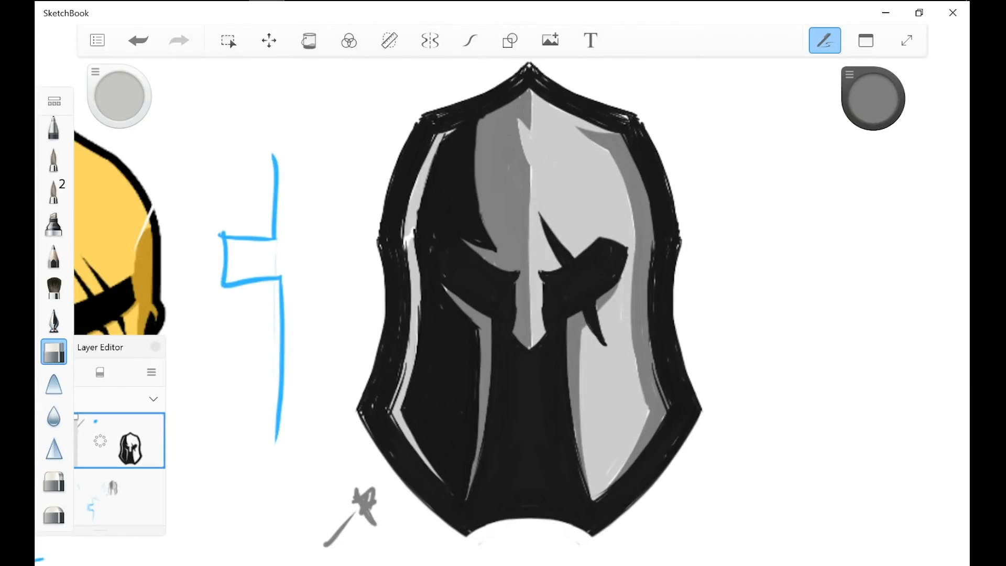
Step: Try textured grey brush shading on the lower layer over the new helmet's right side and undo it
{"action": "left_click", "coordinate": [123, 498]}
{"action": "left_click", "coordinate": [54, 287]}
{"action": "left_click_drag", "start_coordinate": [581, 236], "coordinate": [623, 440]}
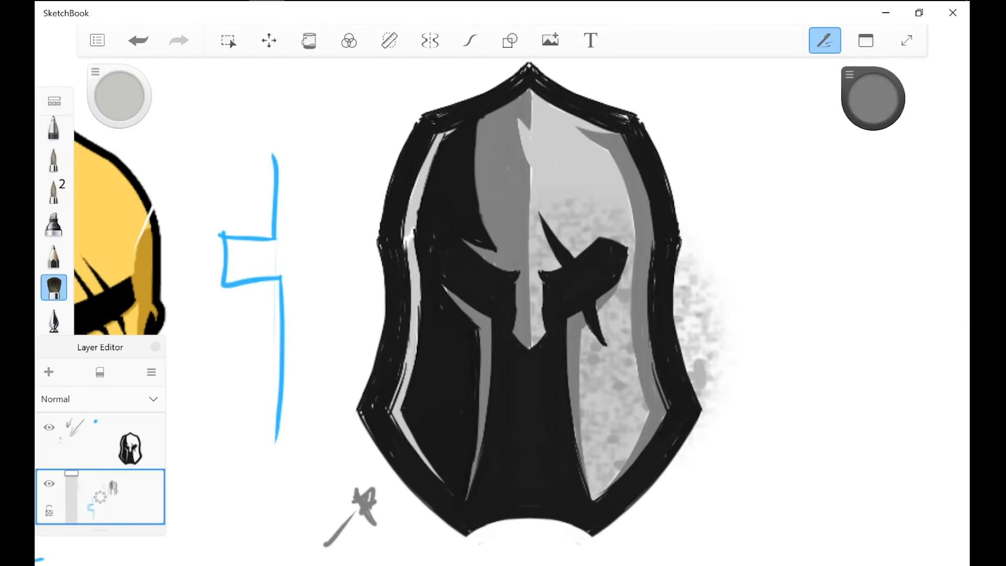
{"action": "mouse_move", "coordinate": [618, 251]}
{"action": "left_mouse_down"}
{"action": "mouse_move", "coordinate": [655, 409]}
{"action": "mouse_move", "coordinate": [602, 503]}
{"action": "left_mouse_up"}
{"action": "left_click_drag", "start_coordinate": [665, 262], "coordinate": [576, 215]}
{"action": "key", "text": "ctrl+z"}
{"action": "key", "text": "ctrl+z"}
{"action": "key", "text": "ctrl+z"}
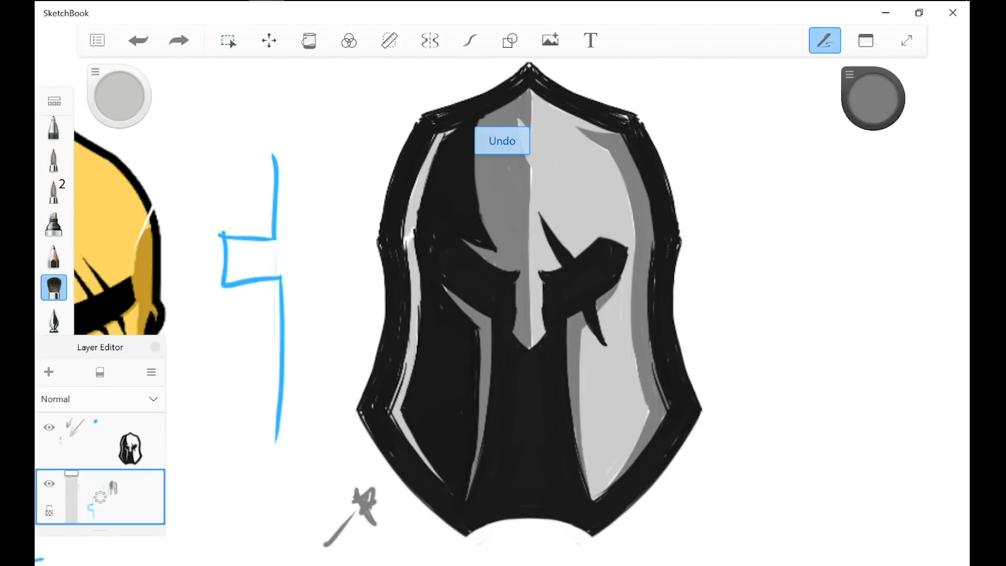
Step: Touch up the new helmet's right cheek shadow with the ink pen and trace the shield face's left inner cheek edge
{"action": "left_click", "coordinate": [54, 320]}
{"action": "left_click_drag", "start_coordinate": [574, 425], "coordinate": [578, 444]}
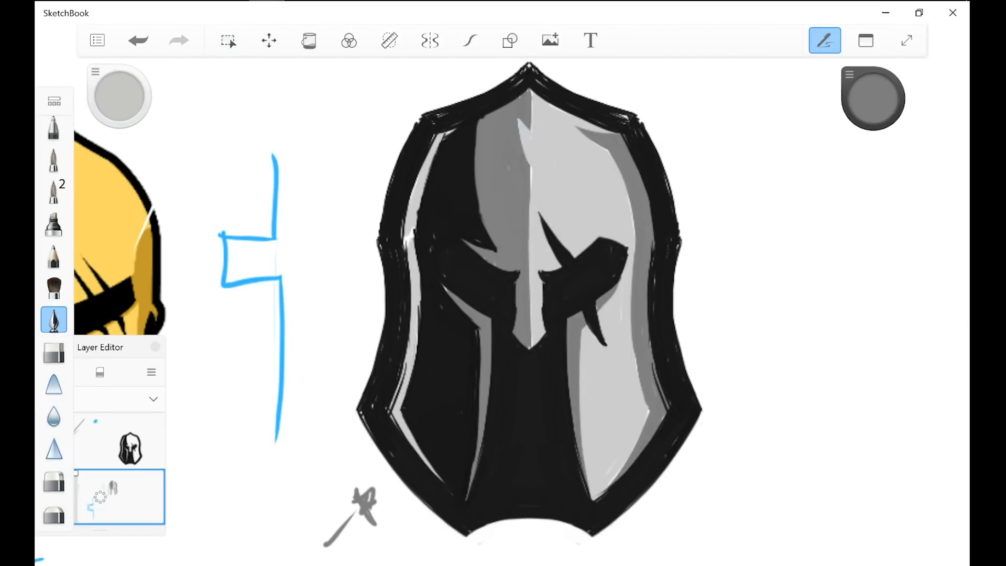
{"action": "scroll", "coordinate": [529, 315], "scroll_direction": "down", "scroll_amount": 5}
{"action": "scroll", "coordinate": [367, 309], "scroll_direction": "up", "scroll_amount": 2}
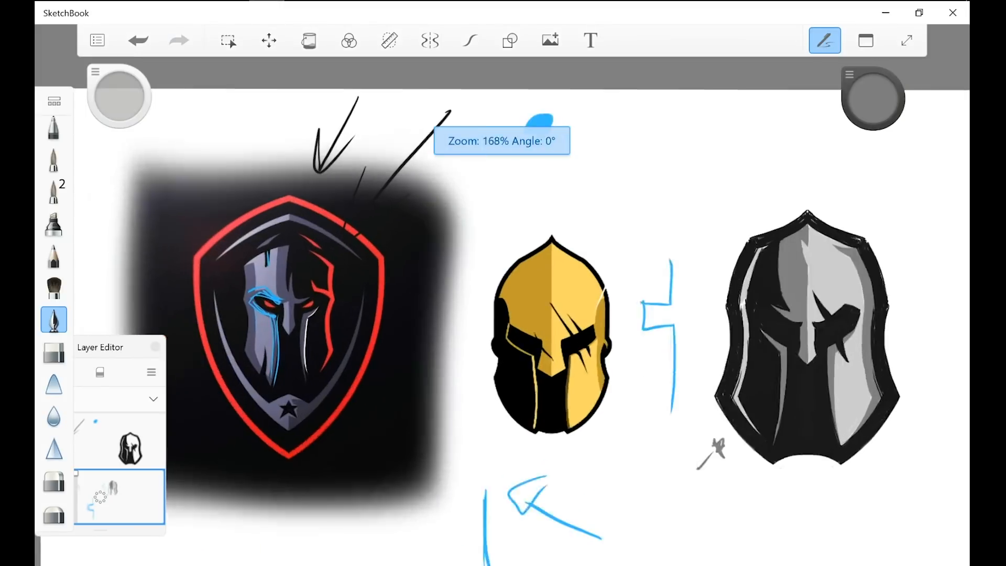
{"action": "left_click_drag", "start_coordinate": [284, 323], "coordinate": [286, 393]}
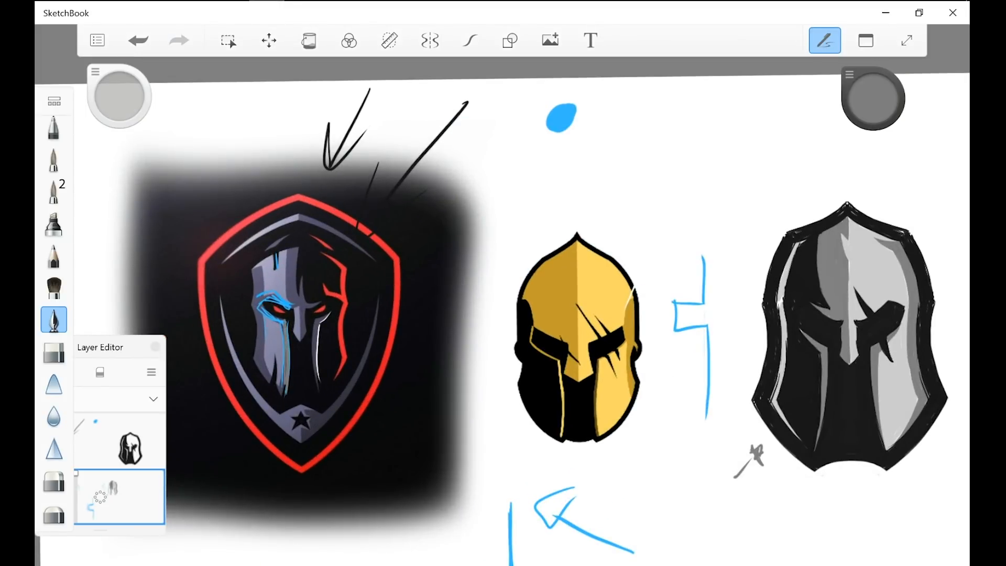
Step: Mark the shield face's right inner cheek edge in red and retrace the left eye's lower rim and inner cheek
{"action": "left_click_drag", "start_coordinate": [342, 276], "coordinate": [366, 266]}
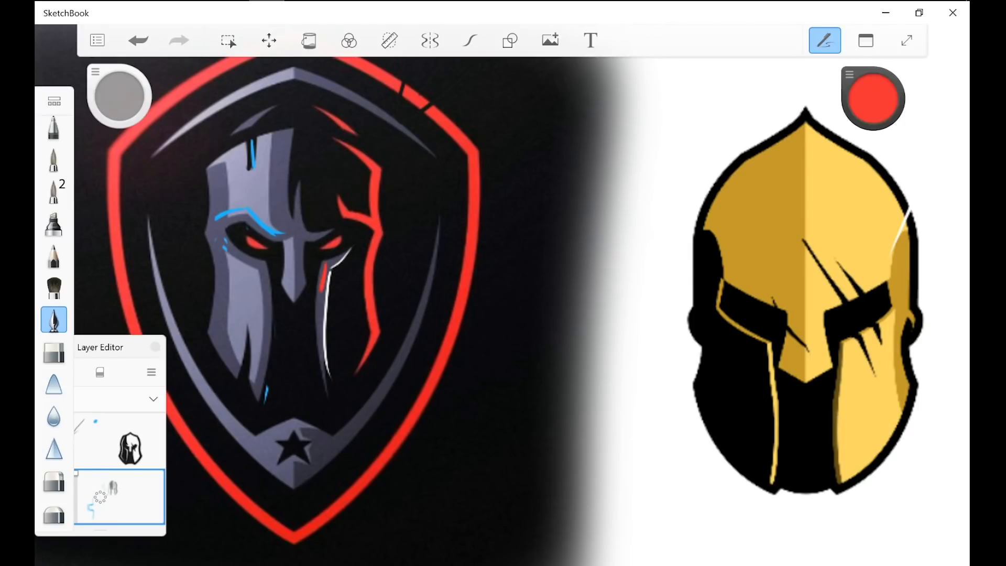
{"action": "left_click_drag", "start_coordinate": [320, 291], "coordinate": [317, 363]}
{"action": "left_click_drag", "start_coordinate": [328, 262], "coordinate": [323, 370]}
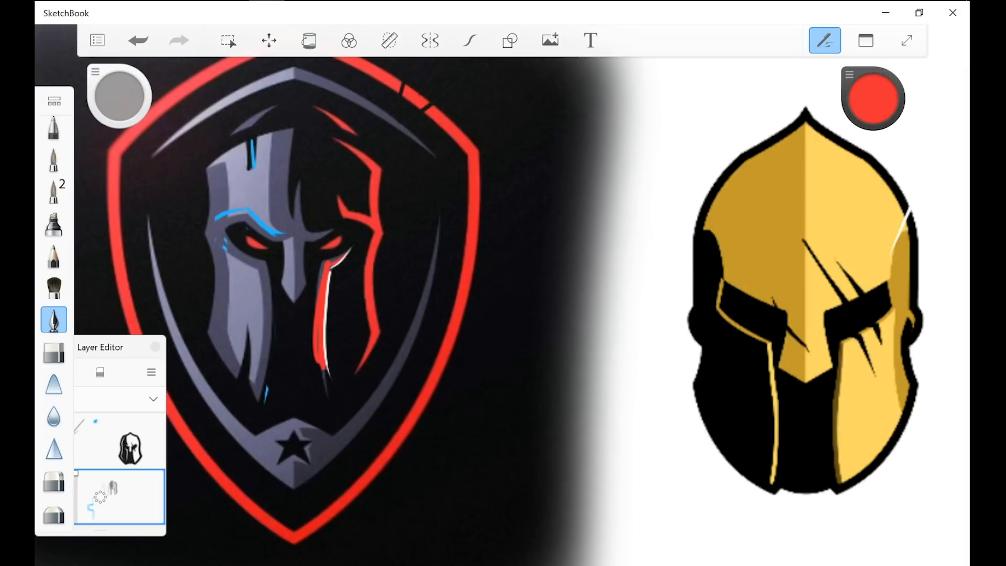
{"action": "left_click_drag", "start_coordinate": [266, 265], "coordinate": [253, 402]}
{"action": "left_click_drag", "start_coordinate": [229, 248], "coordinate": [264, 262]}
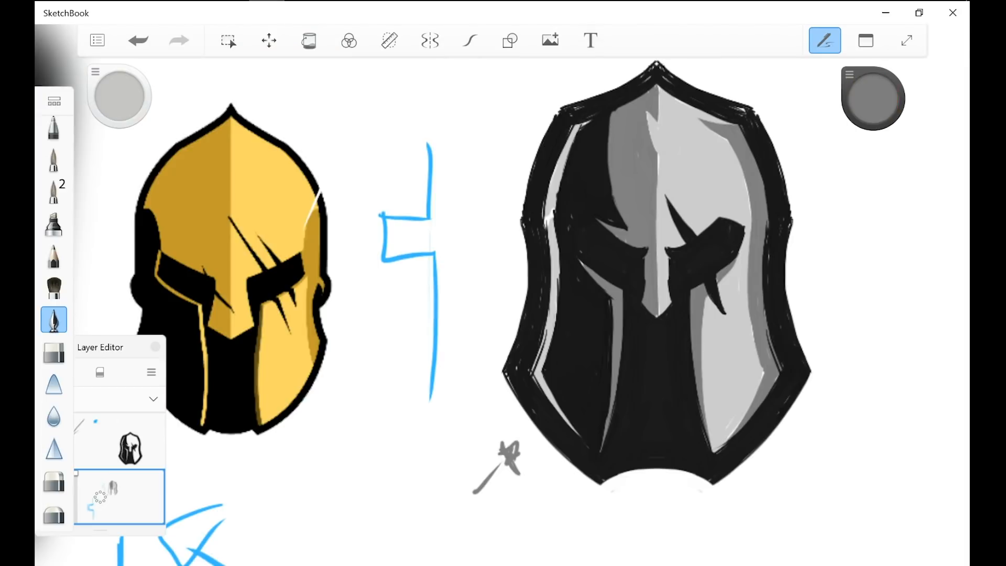
Step: Refine the grey shadow along the new helmet's right inner cheek and touch up beside the slash below the eye
{"action": "left_click_drag", "start_coordinate": [702, 314], "coordinate": [712, 453]}
{"action": "scroll", "coordinate": [592, 377], "scroll_direction": "down", "scroll_amount": 5}
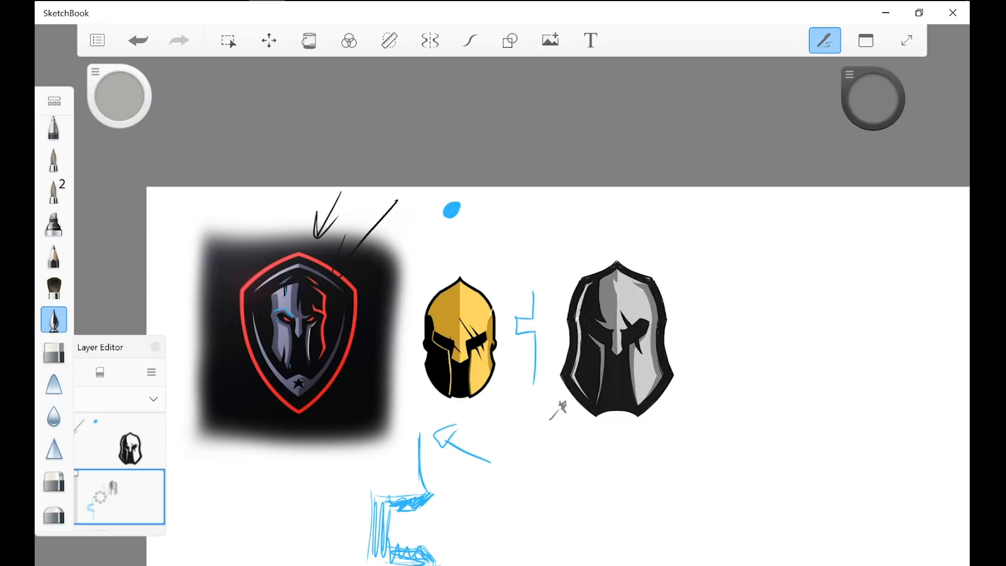
{"action": "scroll", "coordinate": [619, 359], "scroll_direction": "up", "scroll_amount": 10}
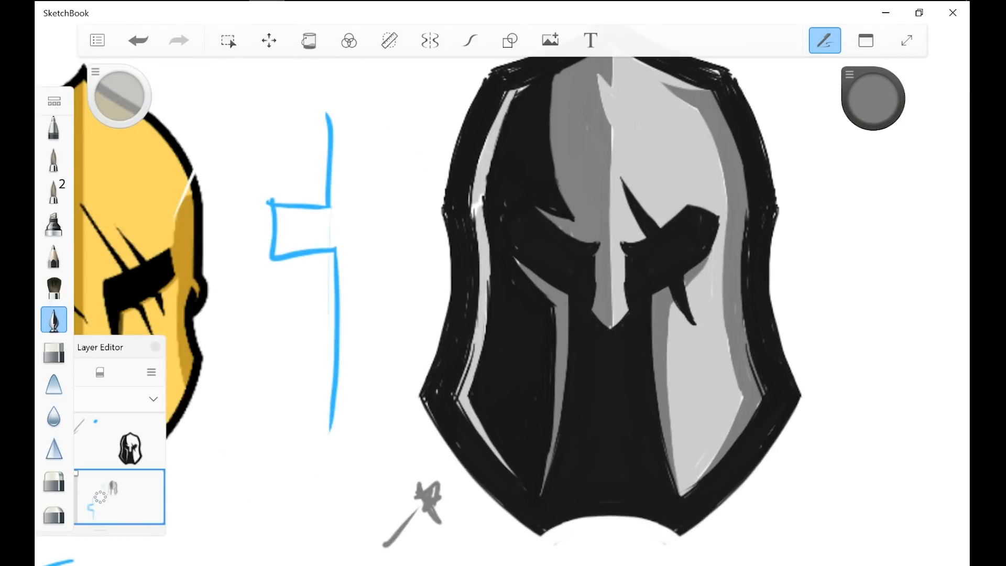
{"action": "mouse_move", "coordinate": [686, 286]}
{"action": "left_mouse_down"}
{"action": "mouse_move", "coordinate": [695, 320]}
{"action": "mouse_move", "coordinate": [690, 282]}
{"action": "left_mouse_up"}
{"action": "left_click", "coordinate": [702, 286], "text": "alt"}
Step: Switch to the browser, look through the logo posts on the DaseDesigns Instagram page, and return to SketchBook
{"action": "scroll", "coordinate": [707, 372], "scroll_direction": "down", "scroll_amount": 8}
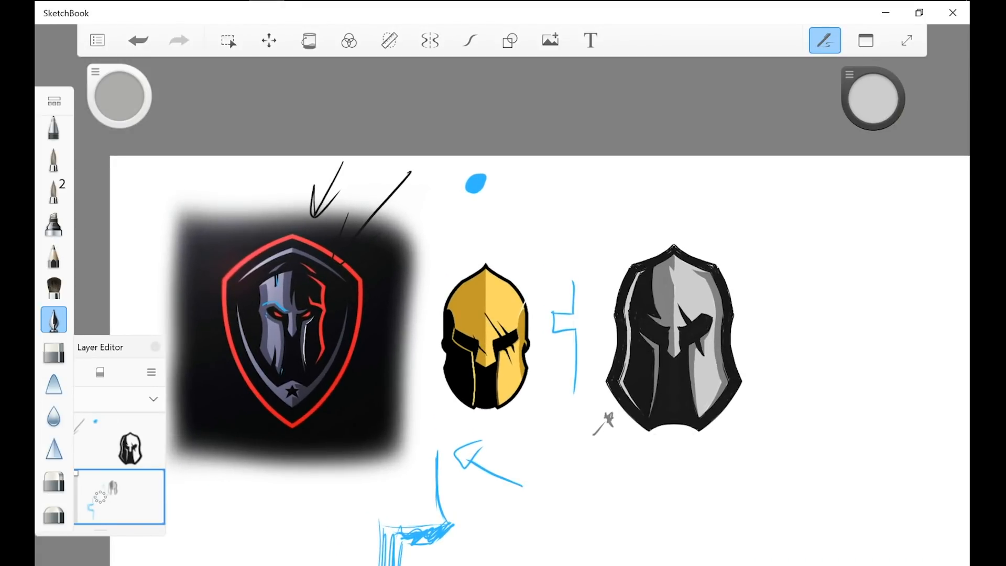
{"action": "scroll", "coordinate": [289, 457], "scroll_direction": "up", "scroll_amount": 3}
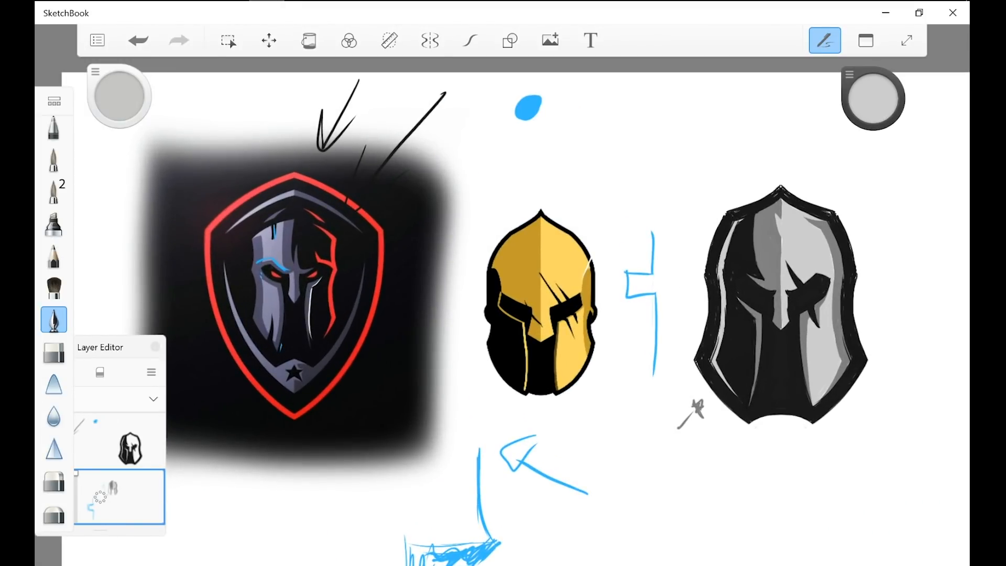
{"action": "key", "text": "alt+Tab"}
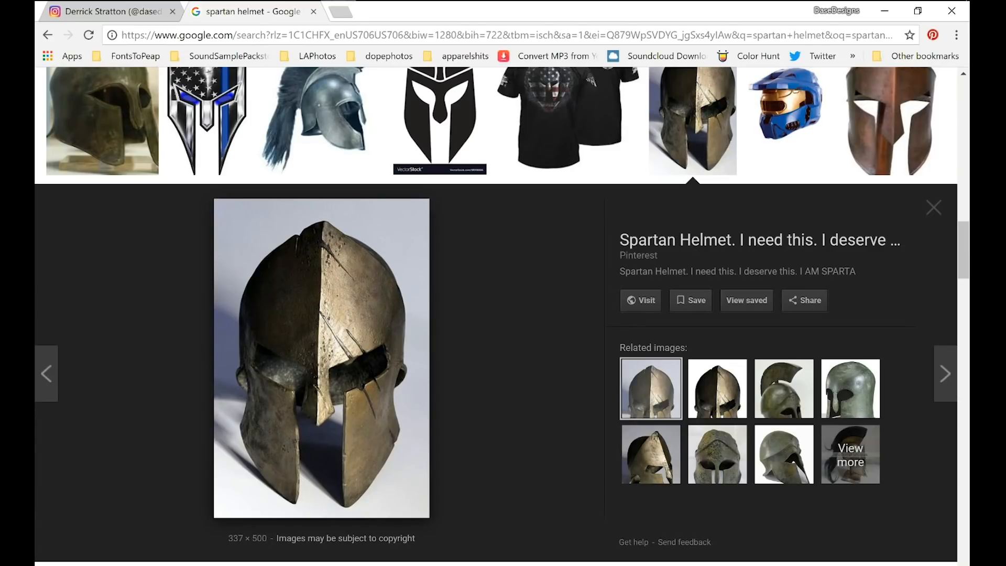
{"action": "left_click", "coordinate": [107, 11]}
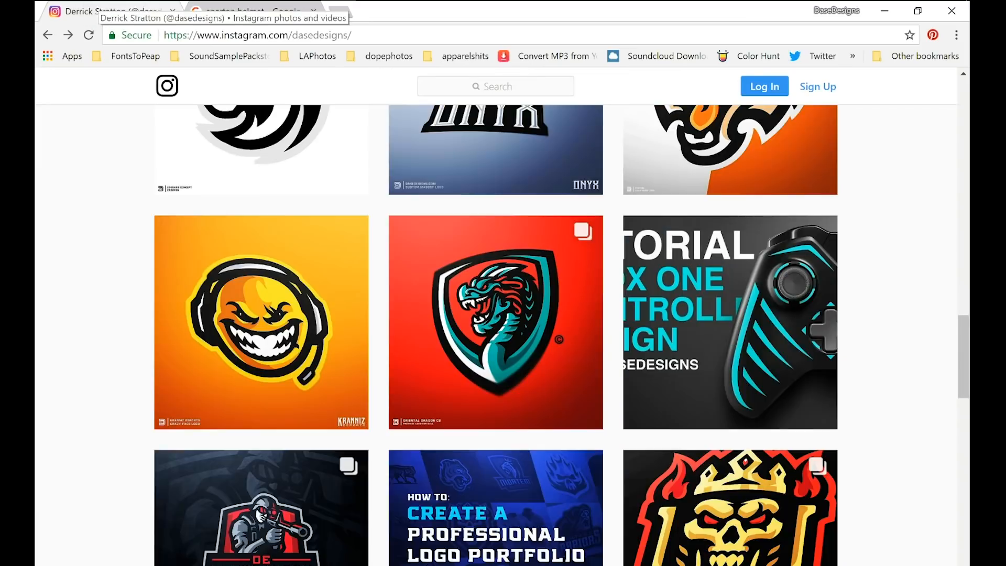
{"action": "left_click_drag", "start_coordinate": [962, 358], "coordinate": [963, 134]}
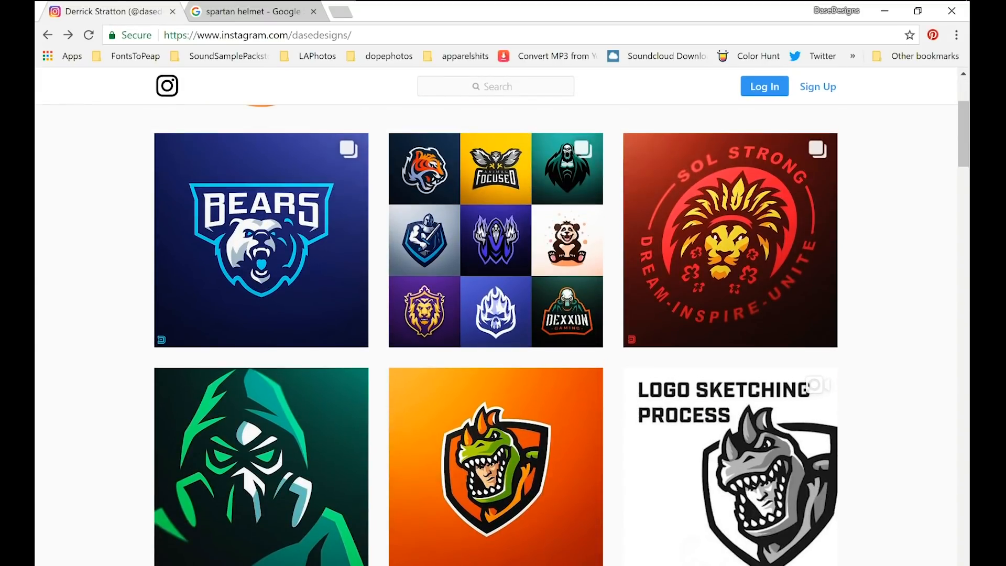
{"action": "key", "text": "alt+Tab"}
{"action": "mouse_move", "coordinate": [535, 193]}
{"action": "left_mouse_down"}
{"action": "mouse_move", "coordinate": [623, 233]}
{"action": "mouse_move", "coordinate": [487, 310]}
{"action": "left_mouse_up"}
{"action": "key", "text": "ctrl+z"}
{"action": "scroll", "coordinate": [515, 318], "scroll_direction": "down", "scroll_amount": 3}
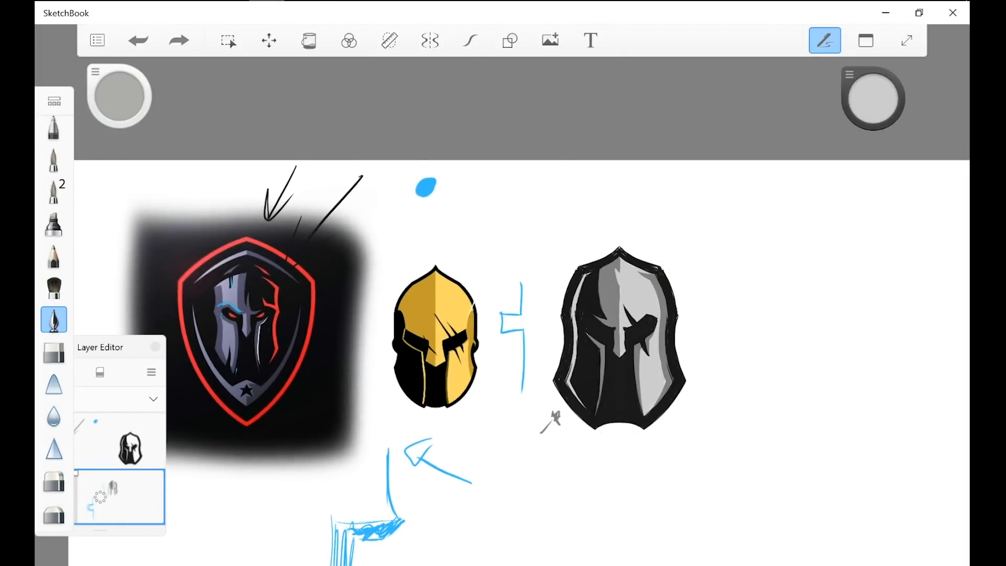
{"action": "scroll", "coordinate": [522, 343], "scroll_direction": "up", "scroll_amount": 1}
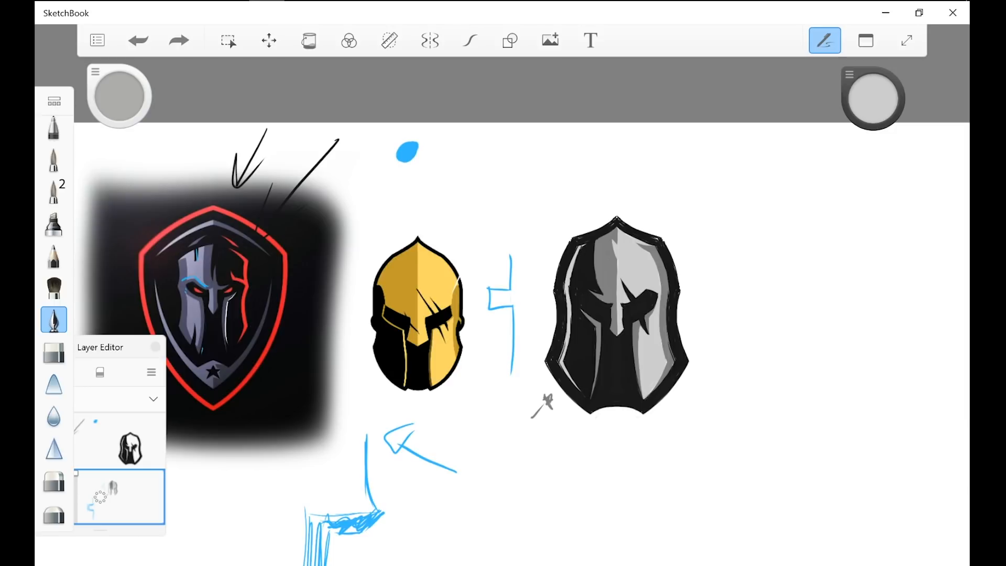
{"action": "mouse_move", "coordinate": [728, 231]}
{"action": "left_mouse_down"}
{"action": "mouse_move", "coordinate": [694, 356]}
{"action": "mouse_move", "coordinate": [720, 189]}
{"action": "left_mouse_up"}
{"action": "key", "text": "ctrl+z"}
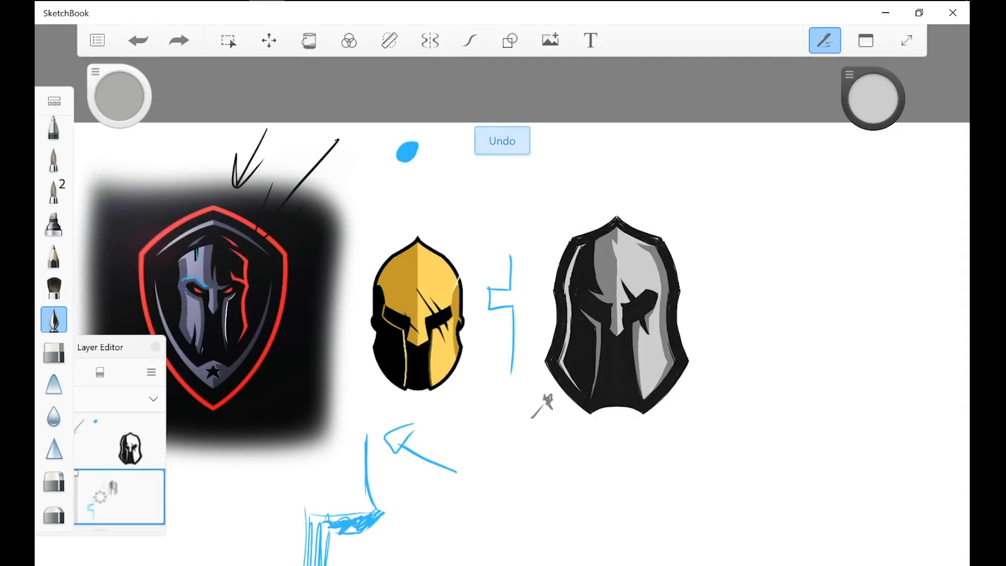
{"action": "mouse_move", "coordinate": [489, 177]}
{"action": "left_mouse_down"}
{"action": "mouse_move", "coordinate": [332, 454]}
{"action": "mouse_move", "coordinate": [484, 204]}
{"action": "left_mouse_up"}
{"action": "key", "text": "ctrl+z"}
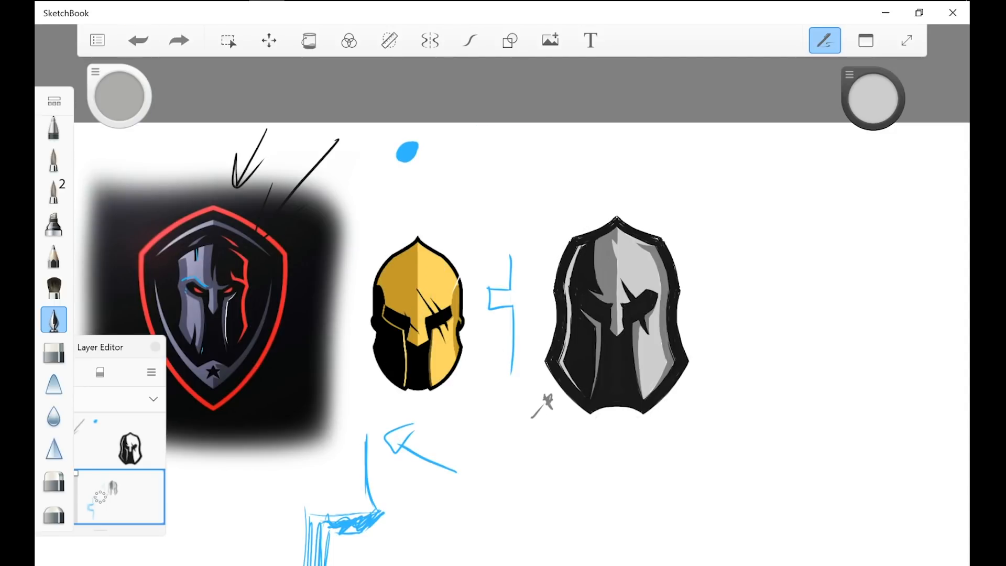
Step: Draw light grey sweeping curves below the shield logo and add a slanted line with scribbled strokes beside its lower left corner
{"action": "scroll", "coordinate": [475, 380], "scroll_direction": "up", "scroll_amount": 2}
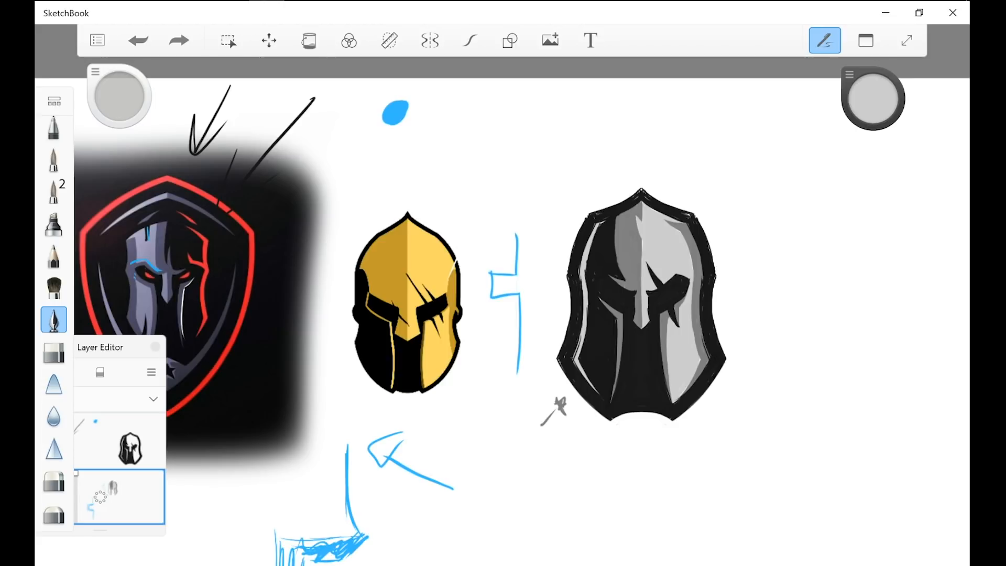
{"action": "left_click_drag", "start_coordinate": [407, 304], "coordinate": [609, 321]}
{"action": "left_click_drag", "start_coordinate": [616, 456], "coordinate": [403, 538]}
{"action": "left_click_drag", "start_coordinate": [314, 494], "coordinate": [613, 460]}
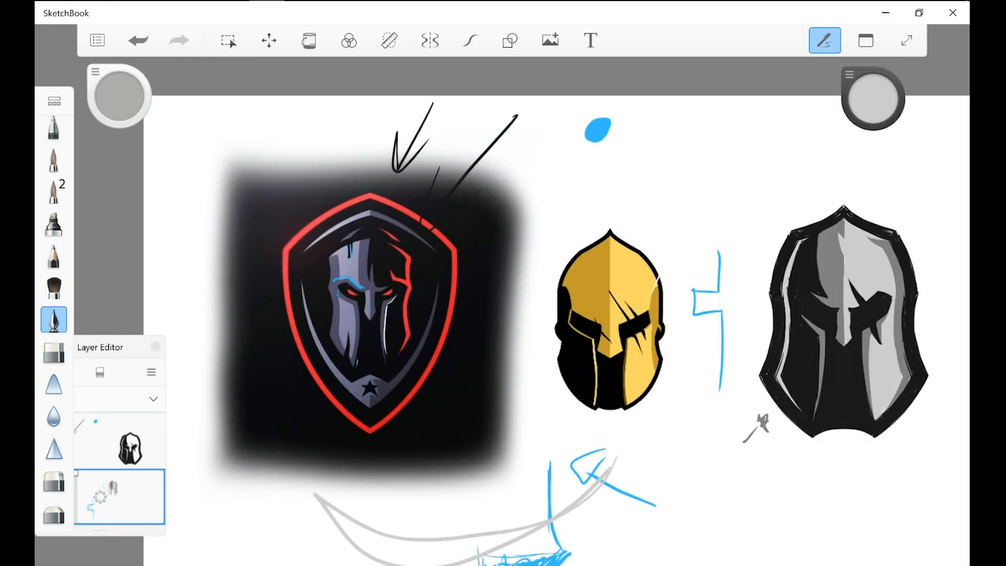
{"action": "left_click_drag", "start_coordinate": [209, 558], "coordinate": [275, 453]}
{"action": "mouse_move", "coordinate": [215, 491]}
{"action": "left_mouse_down"}
{"action": "mouse_move", "coordinate": [284, 419]}
{"action": "mouse_move", "coordinate": [272, 469]}
{"action": "mouse_move", "coordinate": [313, 419]}
{"action": "left_mouse_up"}
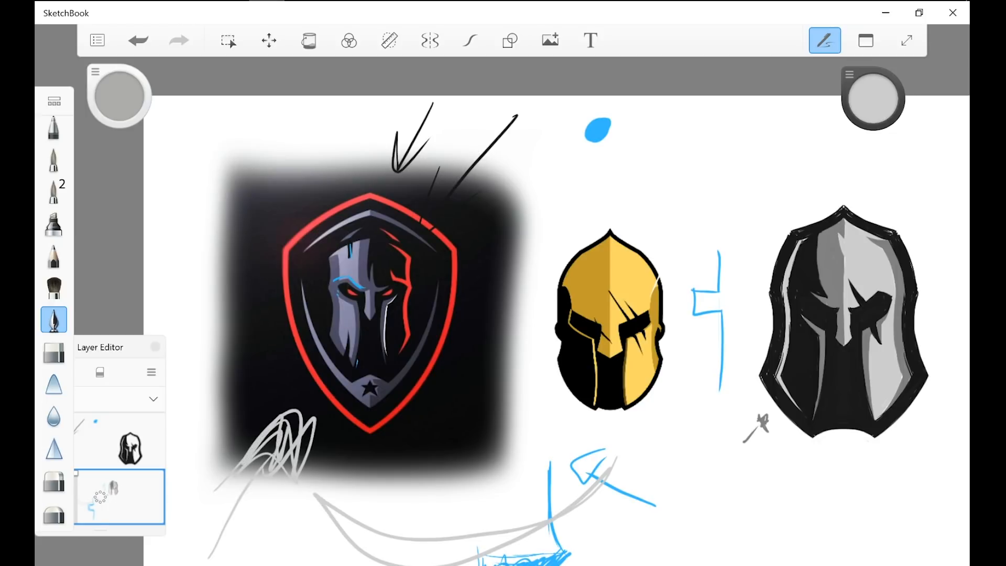
Step: Circle the shield logo and the gold helmet with slanted grey ovals, and undo these marks together with the grey scribble
{"action": "left_click_drag", "start_coordinate": [443, 191], "coordinate": [274, 386]}
{"action": "mouse_move", "coordinate": [686, 209]}
{"action": "left_mouse_down"}
{"action": "mouse_move", "coordinate": [681, 273]}
{"action": "mouse_move", "coordinate": [546, 345]}
{"action": "left_mouse_up"}
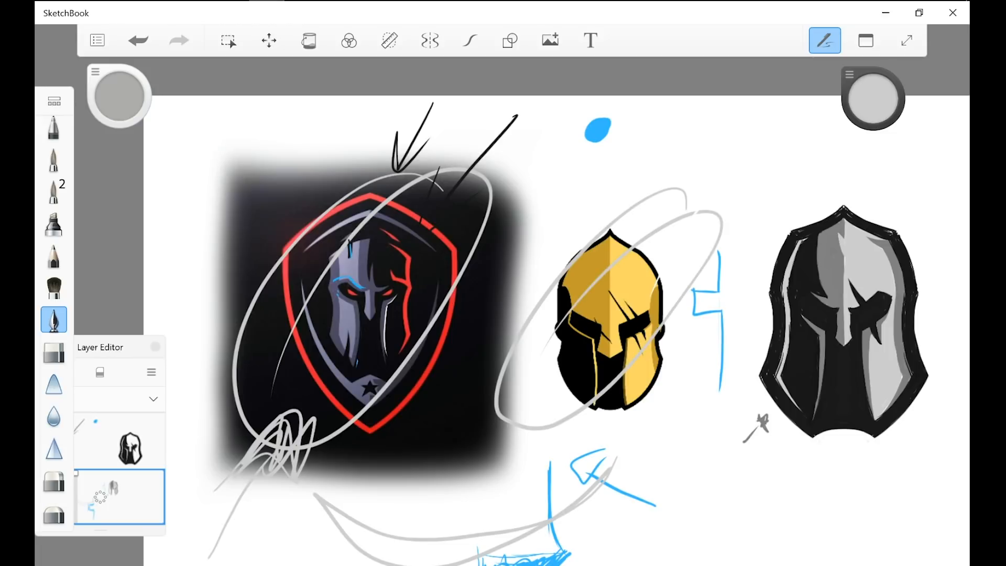
{"action": "left_click", "coordinate": [138, 40]}
{"action": "left_click", "coordinate": [139, 40]}
{"action": "left_click", "coordinate": [139, 40]}
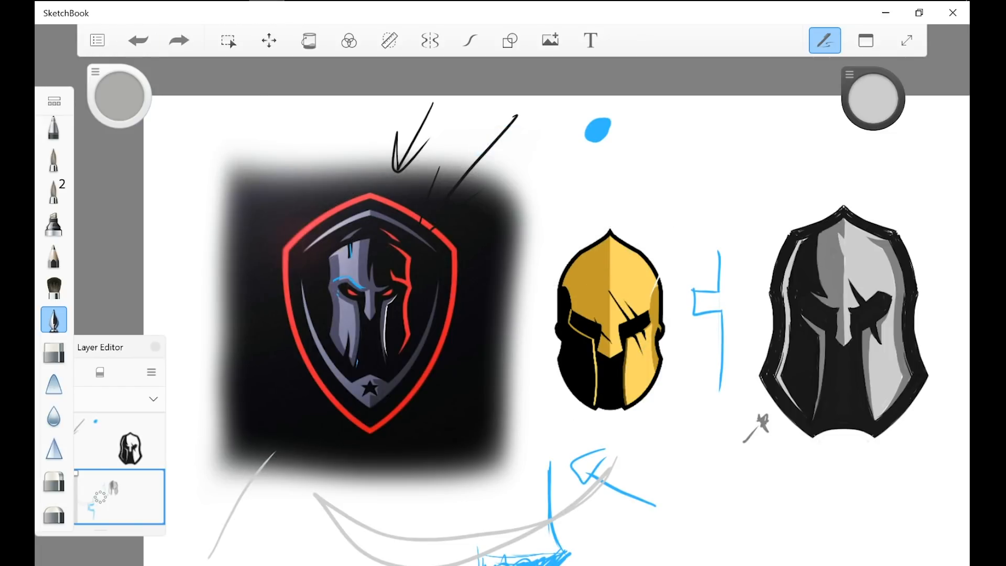
Step: Loop a slanted grey oval around the new black helmet to indicate its diagonal direction, and undo the oval
{"action": "left_click_drag", "start_coordinate": [502, 283], "coordinate": [366, 300]}
{"action": "scroll", "coordinate": [832, 409], "scroll_direction": "up", "scroll_amount": 2}
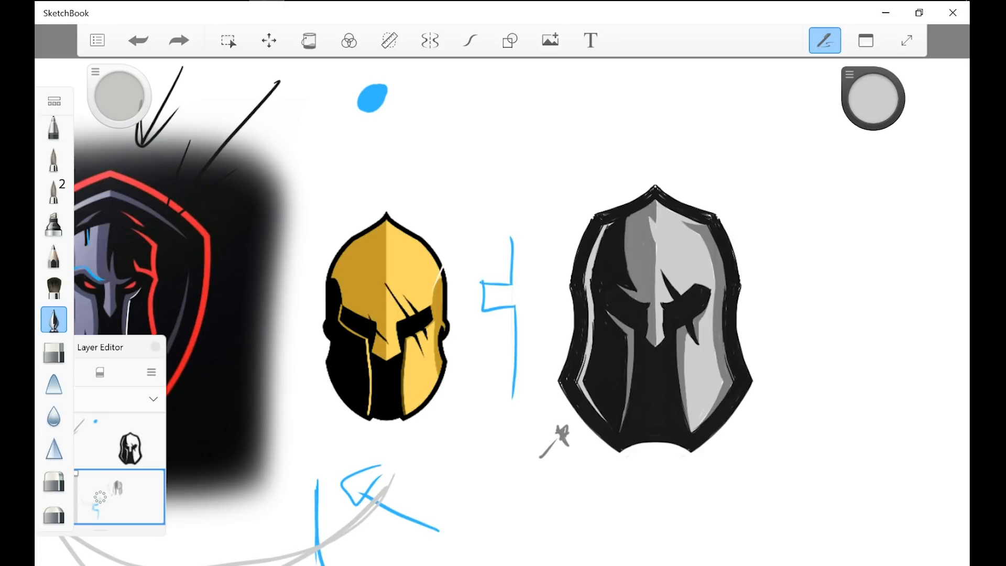
{"action": "mouse_move", "coordinate": [665, 181]}
{"action": "left_mouse_down"}
{"action": "mouse_move", "coordinate": [502, 325]}
{"action": "mouse_move", "coordinate": [848, 231]}
{"action": "left_mouse_up"}
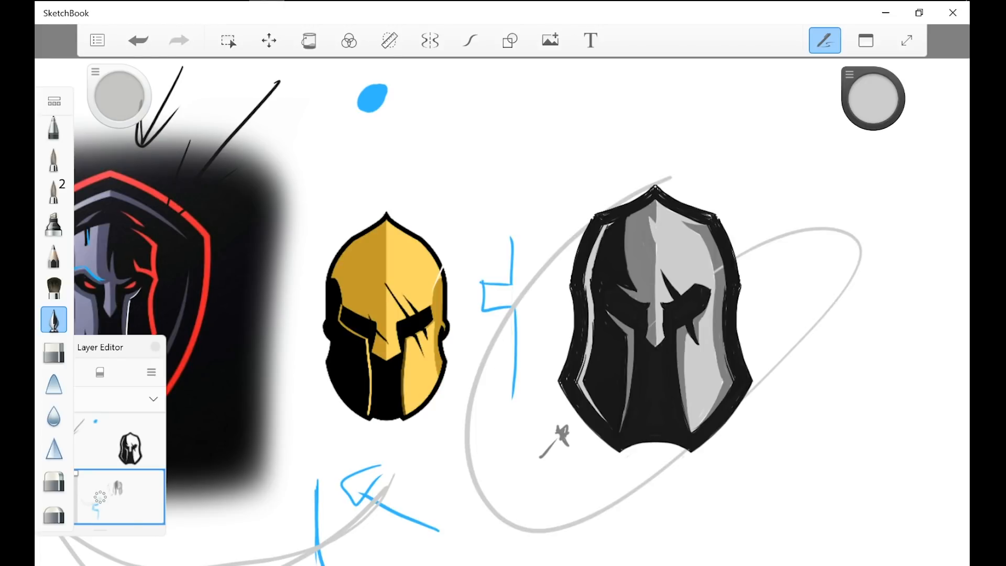
{"action": "left_click", "coordinate": [138, 40]}
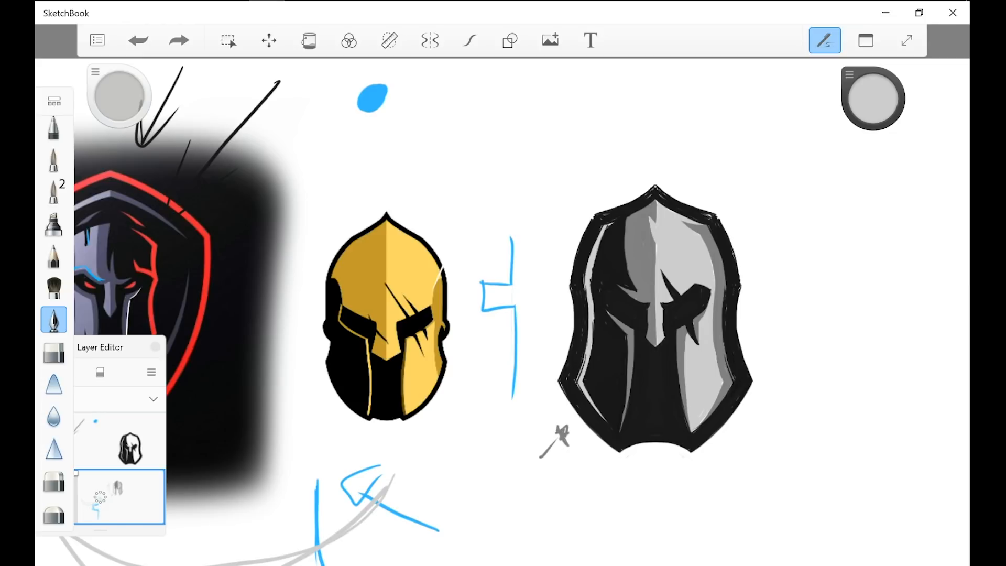